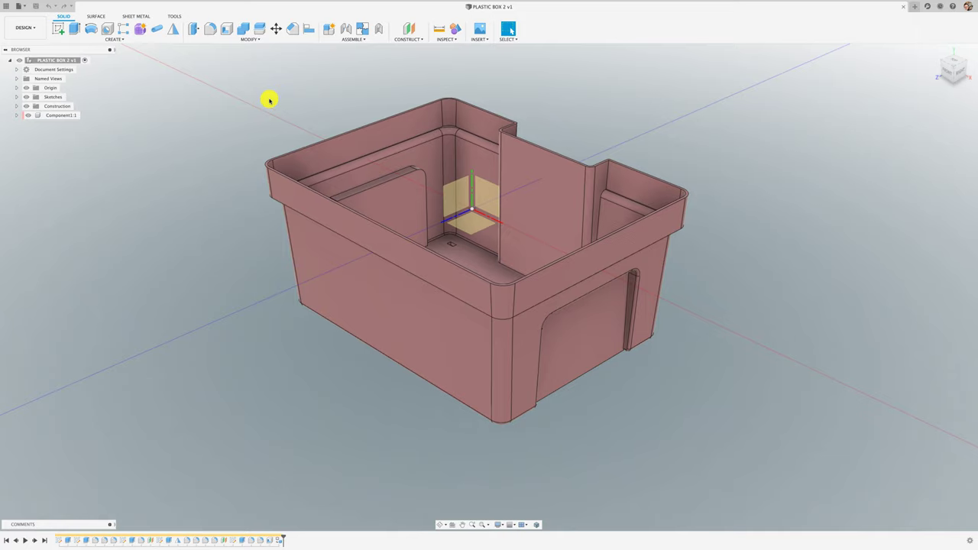
- Show all desktops and windows with Mission Control (Control-Up)
{"action": "key", "text": "ctrl+Up"}
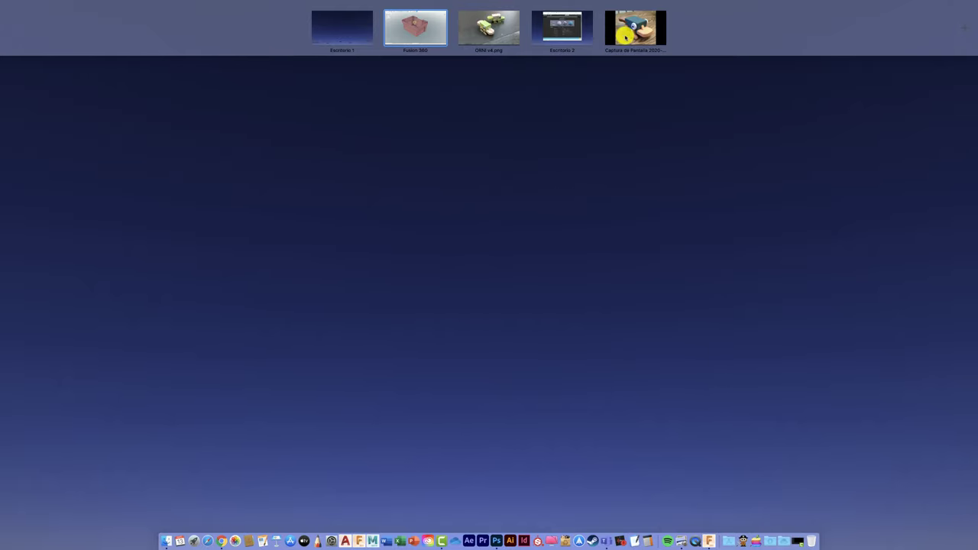
- Switch to the browser desktop and bring up the Texture Haven Metal textures tab
{"action": "left_click", "coordinate": [572, 31]}
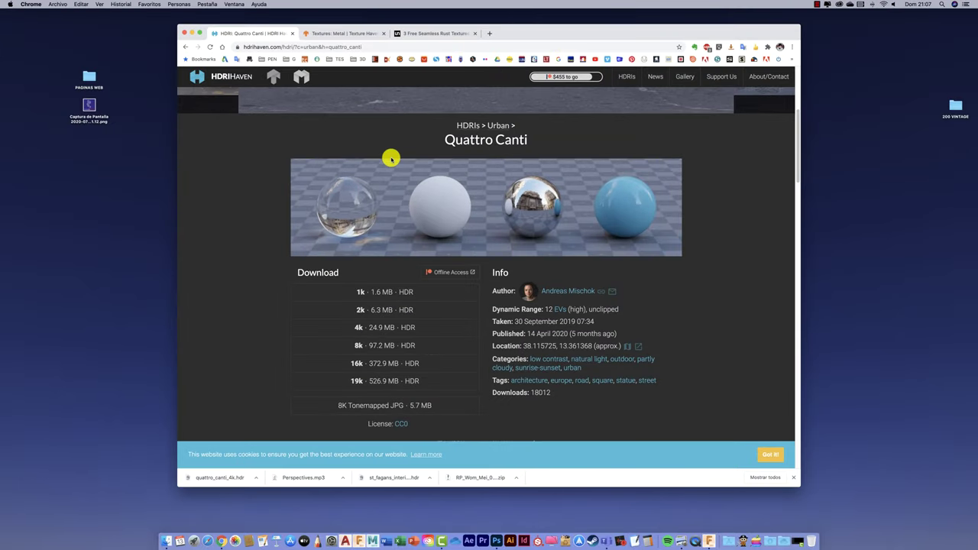
{"action": "scroll", "coordinate": [391, 158], "scroll_direction": "up", "scroll_amount": 5}
{"action": "left_click", "coordinate": [353, 35]}
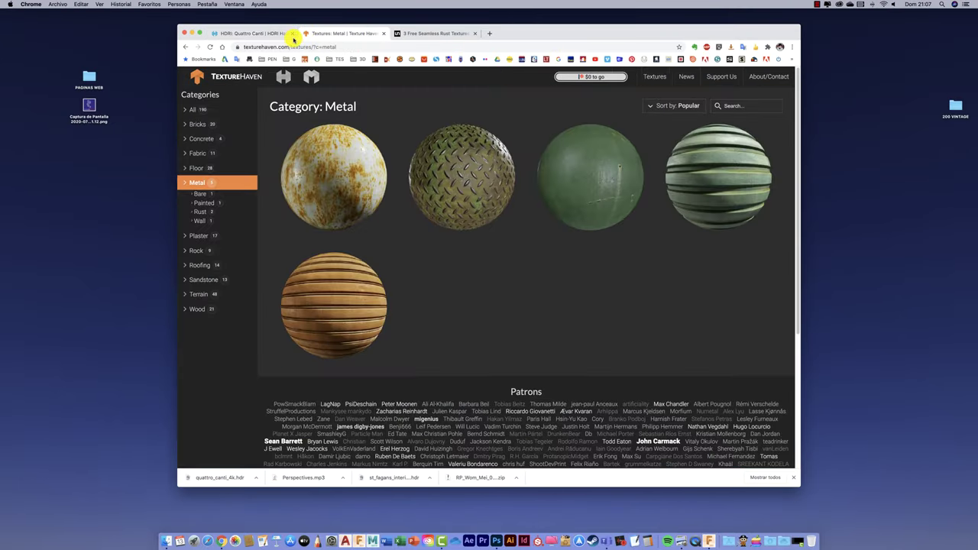
{"action": "left_click", "coordinate": [241, 47]}
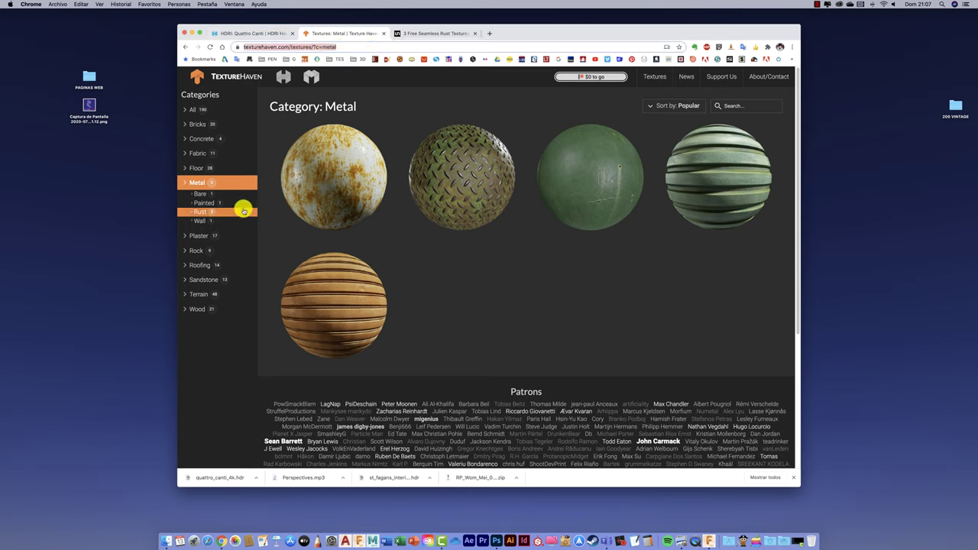
- Browse the Plaster, Rock, Roofing, Metal, Floor and Fabric texture categories
{"action": "left_click", "coordinate": [199, 238]}
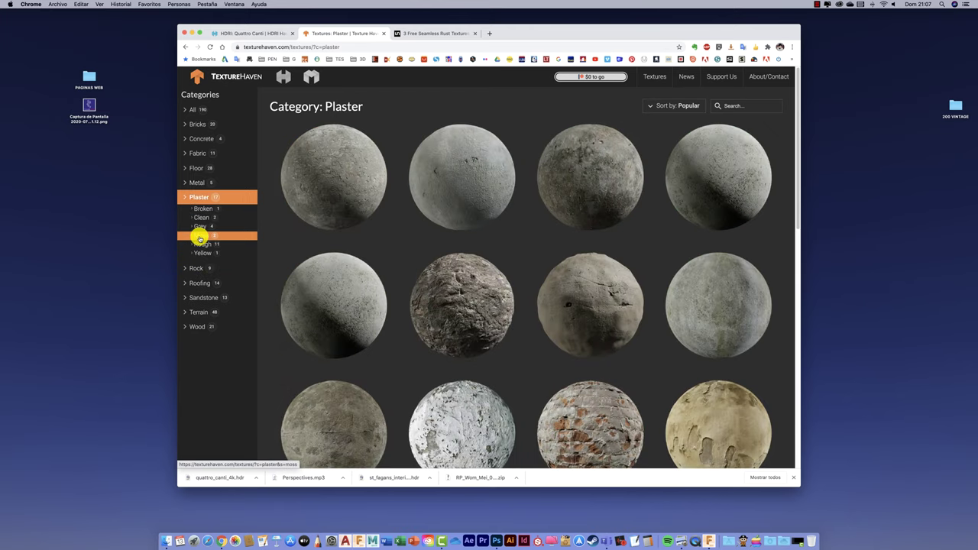
{"action": "left_click", "coordinate": [195, 271]}
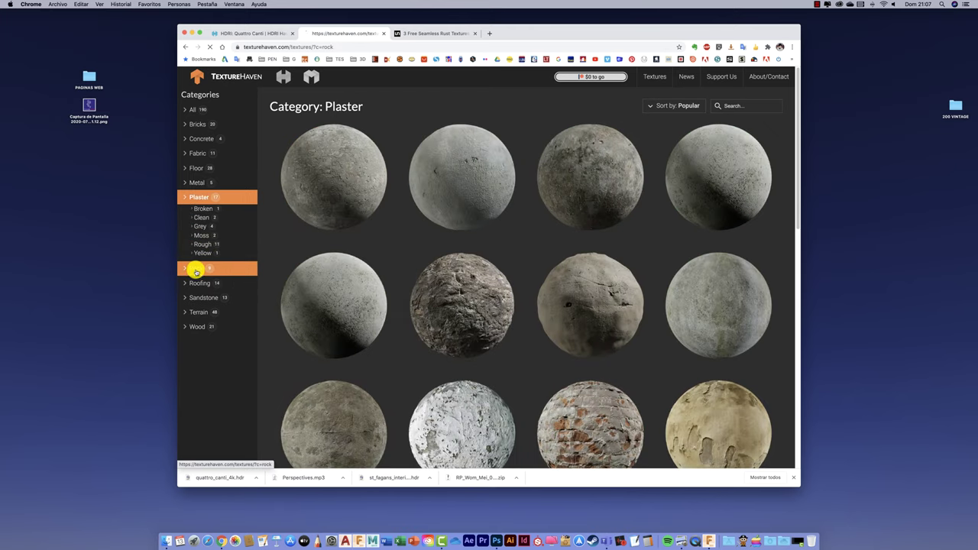
{"action": "left_click", "coordinate": [197, 265]}
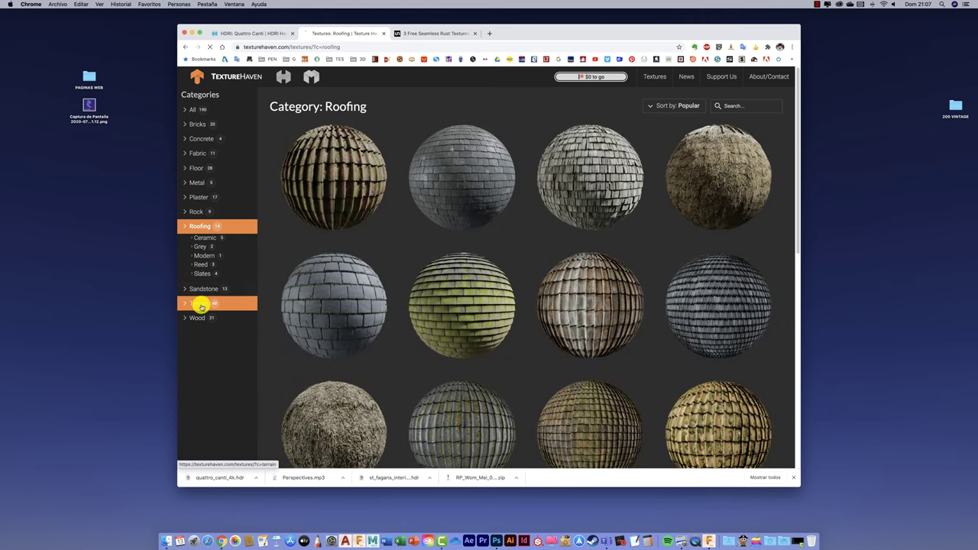
{"action": "left_click", "coordinate": [201, 317]}
{"action": "left_click", "coordinate": [211, 182]}
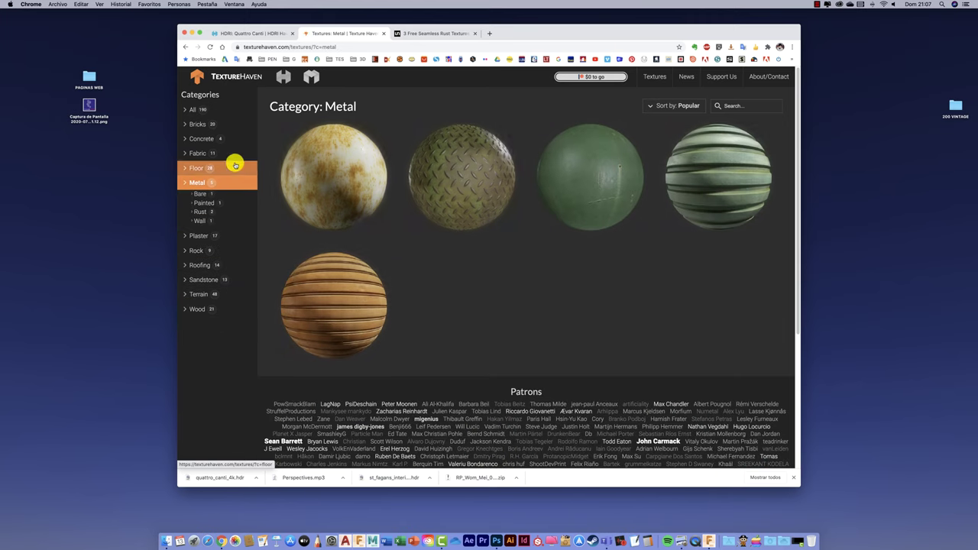
{"action": "left_click", "coordinate": [201, 167]}
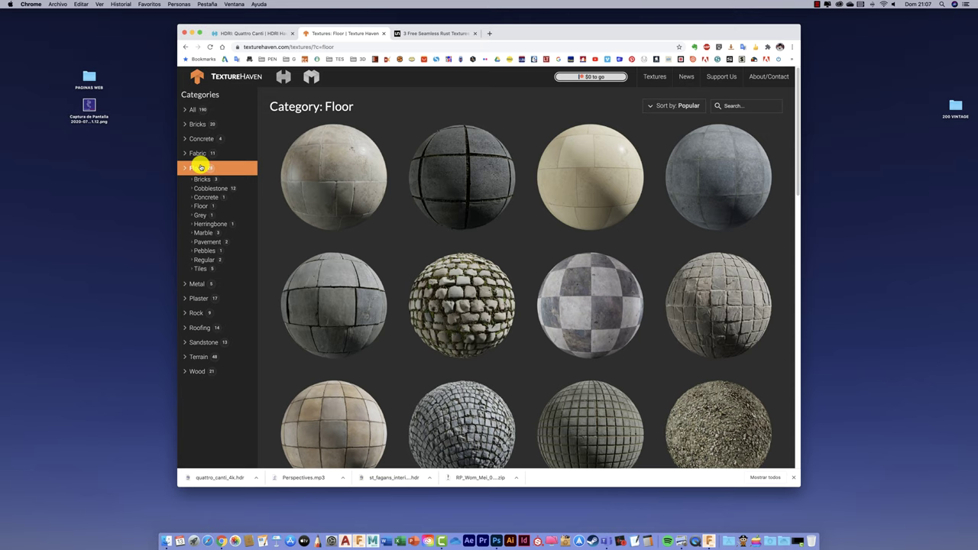
{"action": "left_click", "coordinate": [198, 152]}
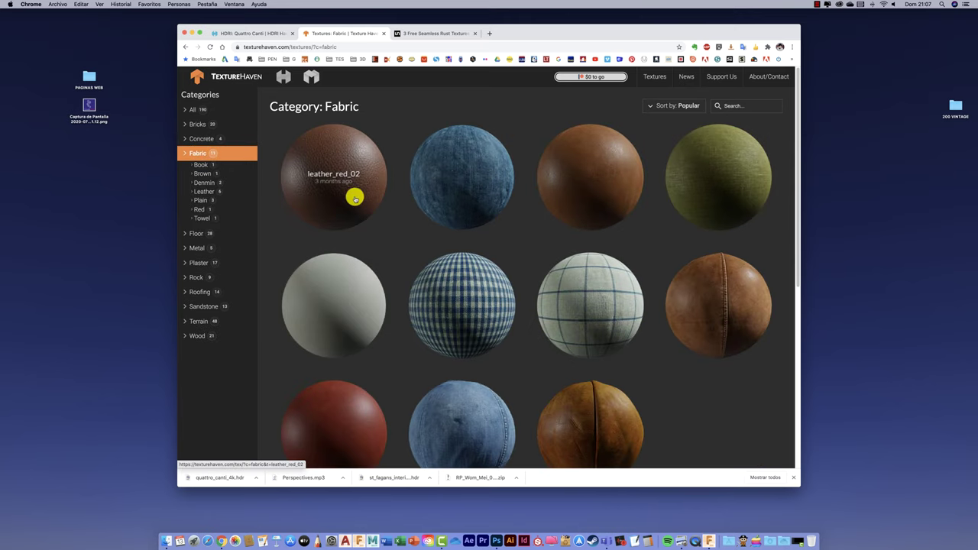
- Browse the Concrete and Bricks categories, then return to Metal
{"action": "scroll", "coordinate": [477, 194], "scroll_direction": "down", "scroll_amount": 1}
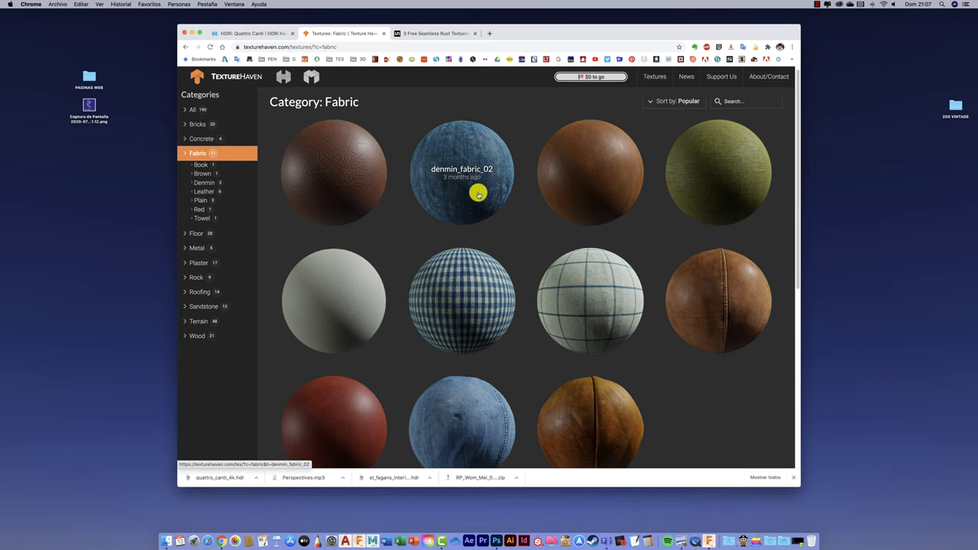
{"action": "scroll", "coordinate": [477, 194], "scroll_direction": "down", "scroll_amount": 1}
{"action": "scroll", "coordinate": [479, 208], "scroll_direction": "down", "scroll_amount": 1}
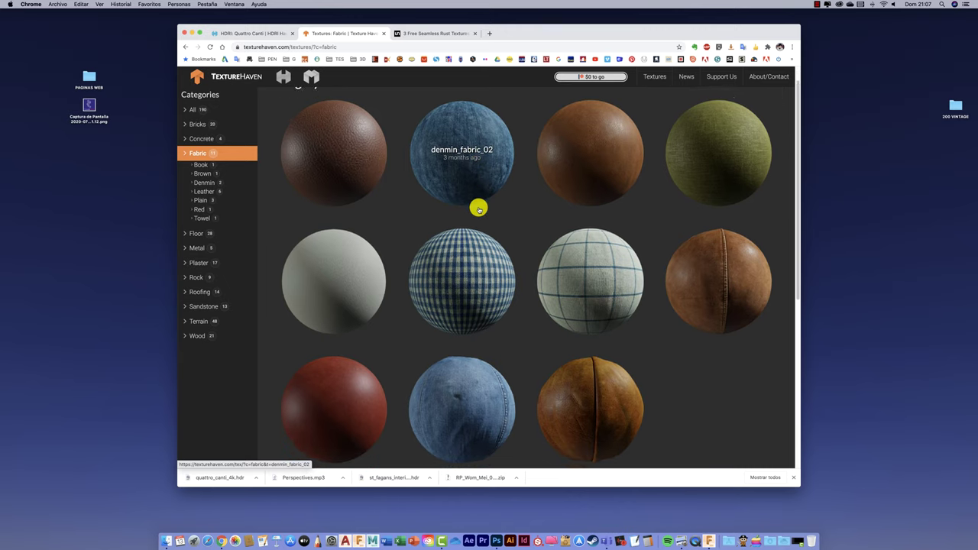
{"action": "scroll", "coordinate": [478, 207], "scroll_direction": "down", "scroll_amount": 1}
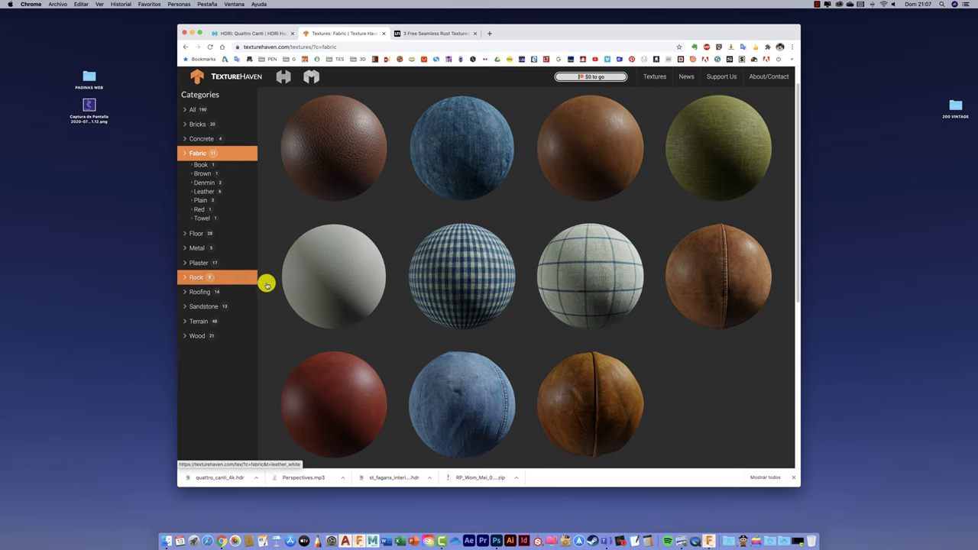
{"action": "left_click", "coordinate": [193, 138]}
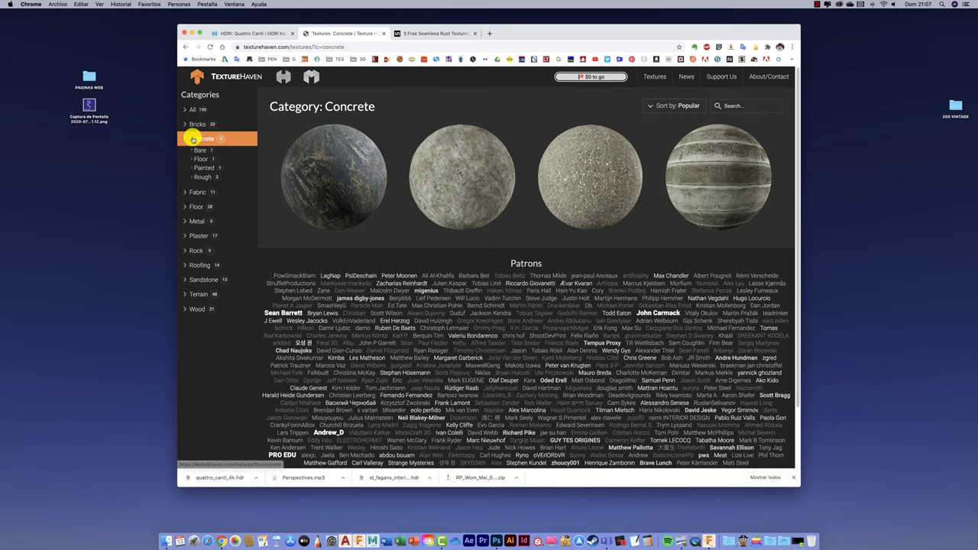
{"action": "left_click", "coordinate": [197, 123]}
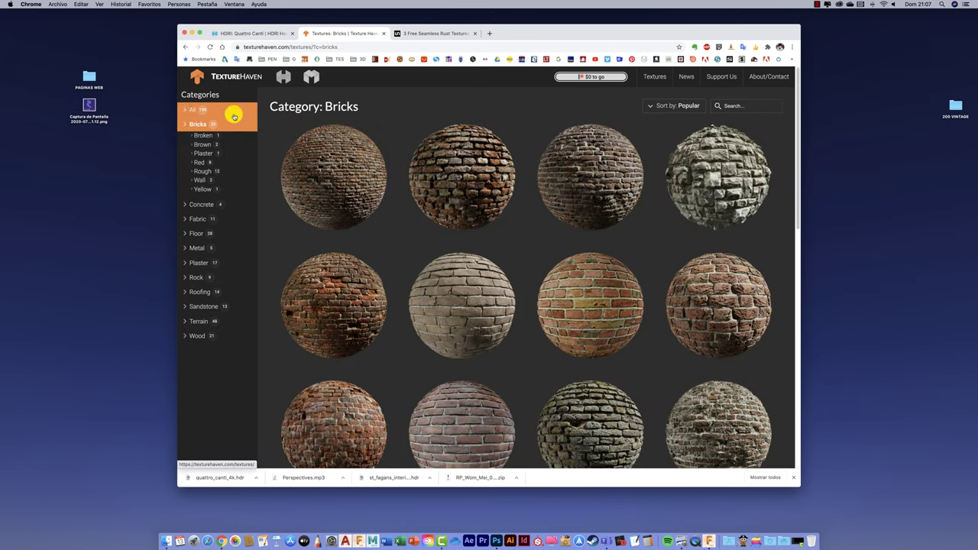
{"action": "left_click", "coordinate": [196, 251]}
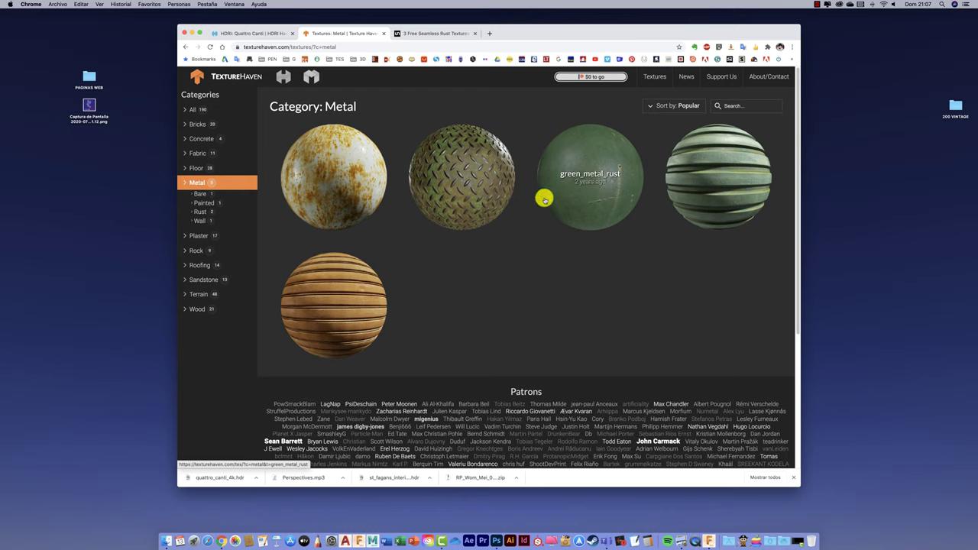
- Open the green_metal_rust texture page and look over its details
{"action": "left_click", "coordinate": [586, 201]}
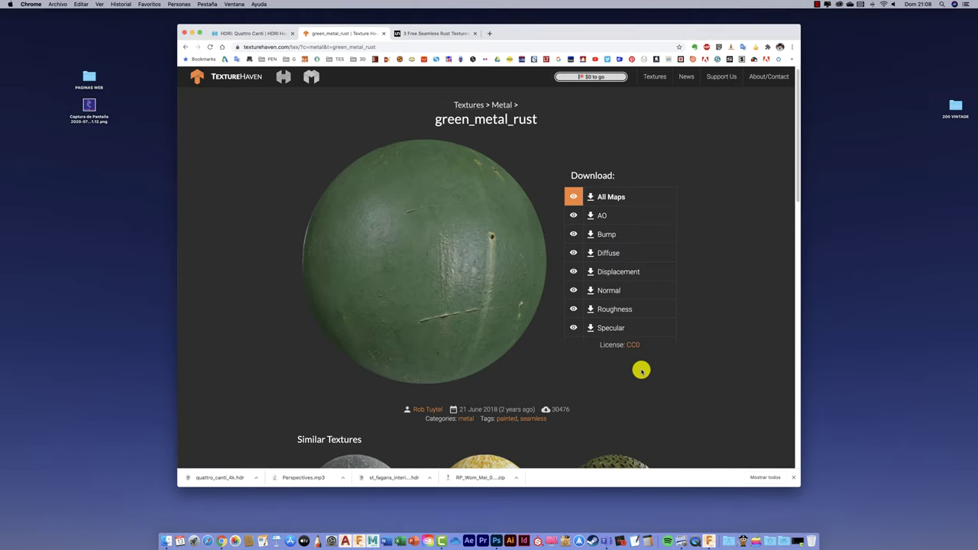
{"action": "scroll", "coordinate": [639, 369], "scroll_direction": "down", "scroll_amount": 3}
{"action": "scroll", "coordinate": [641, 371], "scroll_direction": "down", "scroll_amount": 2}
{"action": "scroll", "coordinate": [640, 371], "scroll_direction": "down", "scroll_amount": 1}
{"action": "scroll", "coordinate": [484, 295], "scroll_direction": "down", "scroll_amount": 1}
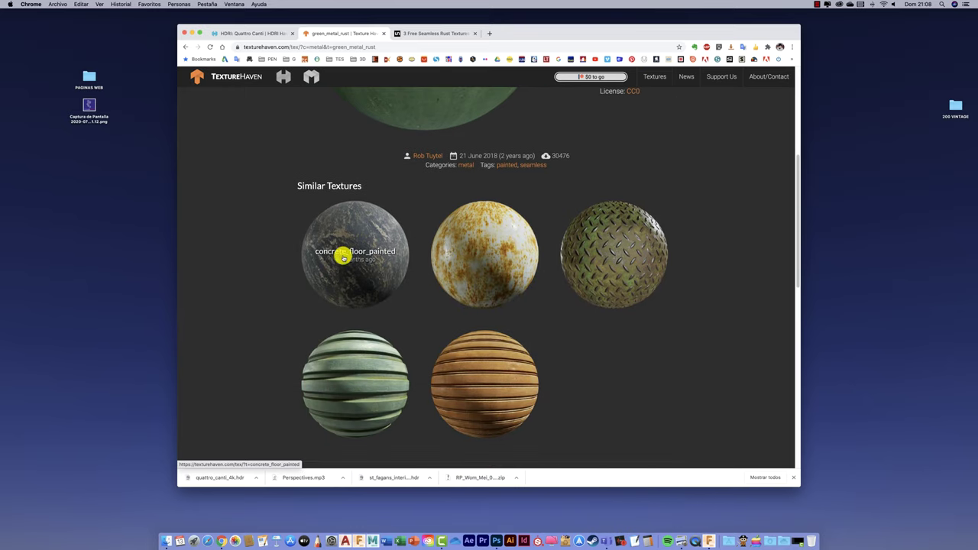
{"action": "scroll", "coordinate": [558, 318], "scroll_direction": "up", "scroll_amount": 4}
{"action": "scroll", "coordinate": [559, 318], "scroll_direction": "up", "scroll_amount": 1}
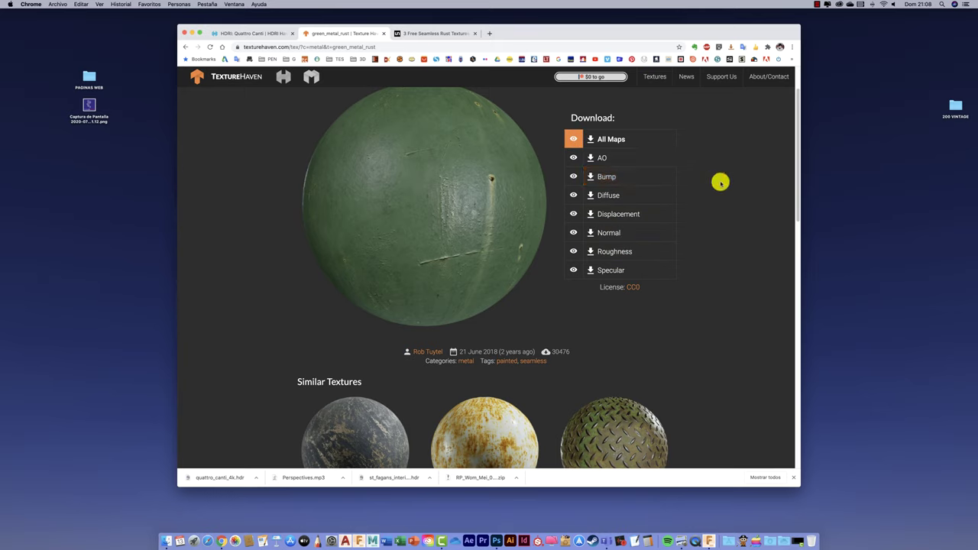
- Download all green_metal_rust maps as a 4k PNG zip and minimize the browser
{"action": "left_click", "coordinate": [605, 140]}
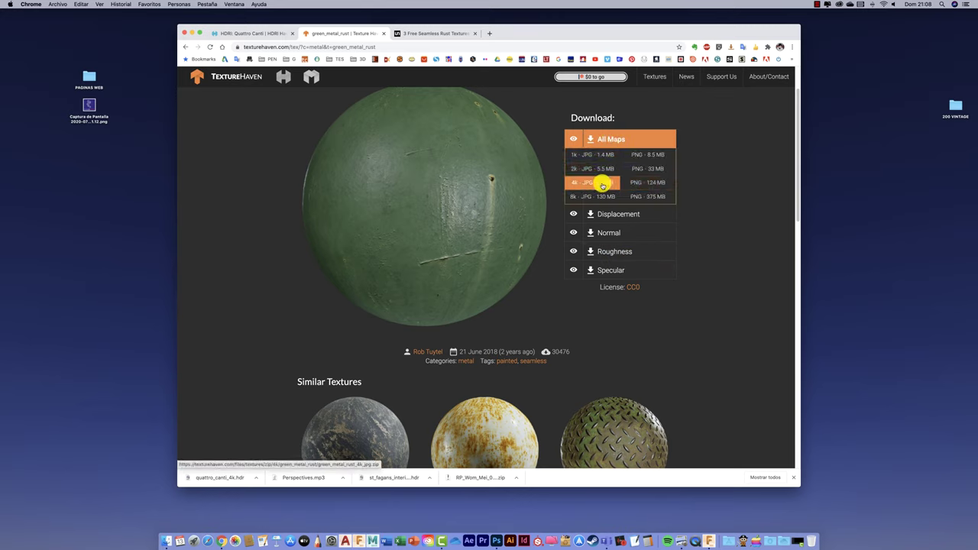
{"action": "left_click", "coordinate": [642, 183]}
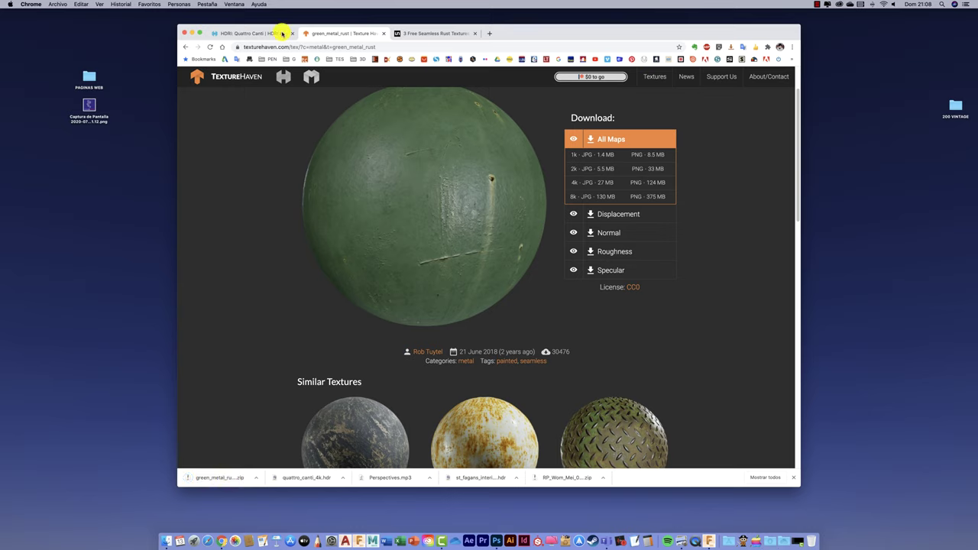
{"action": "left_click", "coordinate": [191, 33]}
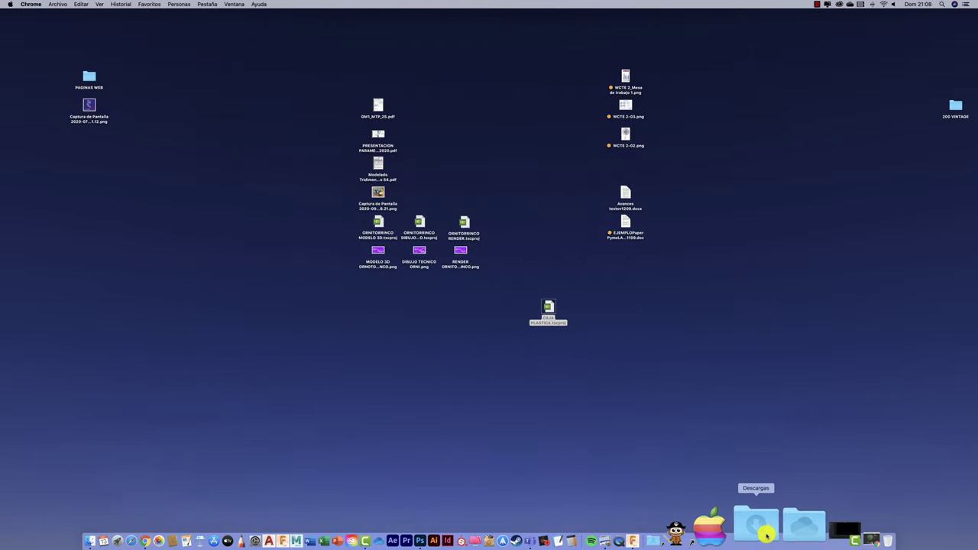
- Unzip the download in Downloads, delete the zip, and open green_metal_rust_4k_png
{"action": "left_click", "coordinate": [791, 405]}
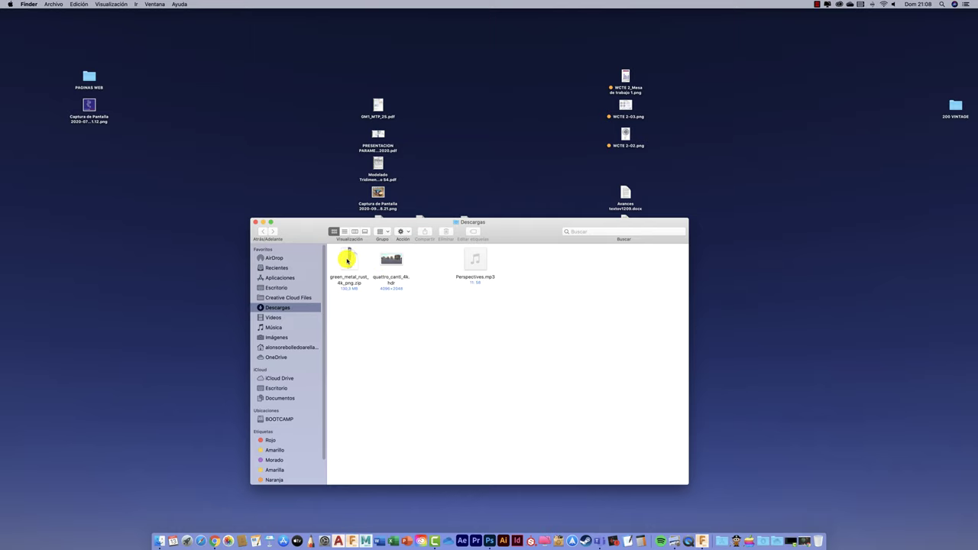
{"action": "double_click", "coordinate": [347, 261]}
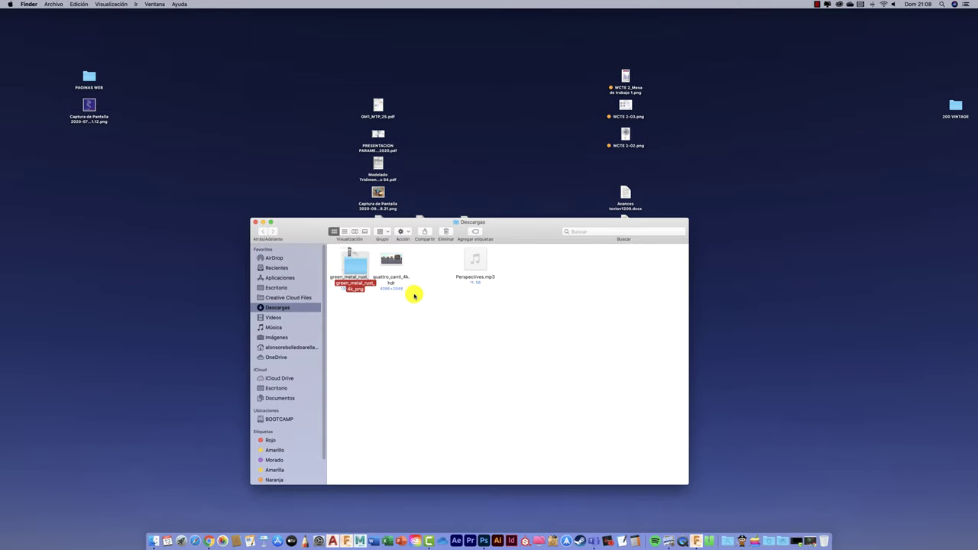
{"action": "left_click", "coordinate": [353, 260]}
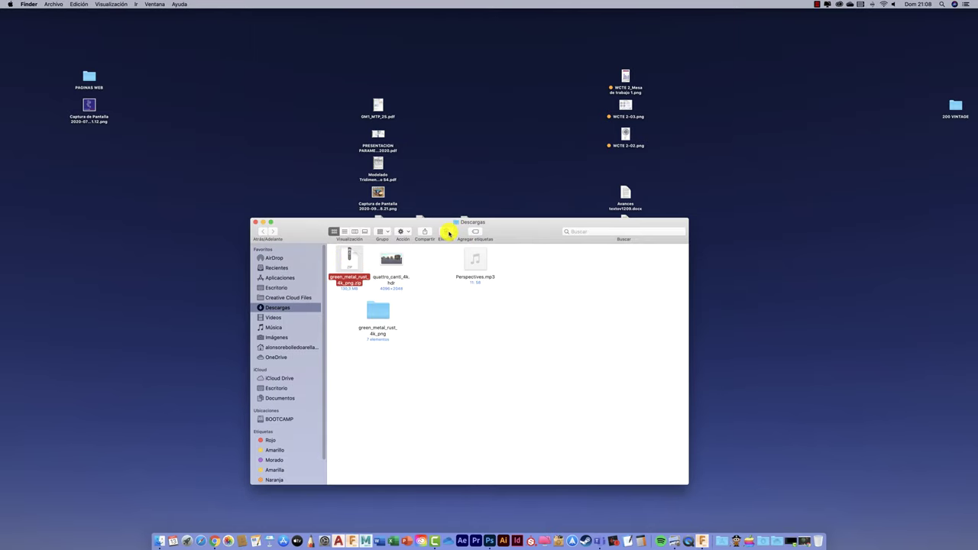
{"action": "left_click", "coordinate": [449, 233]}
{"action": "double_click", "coordinate": [377, 313]}
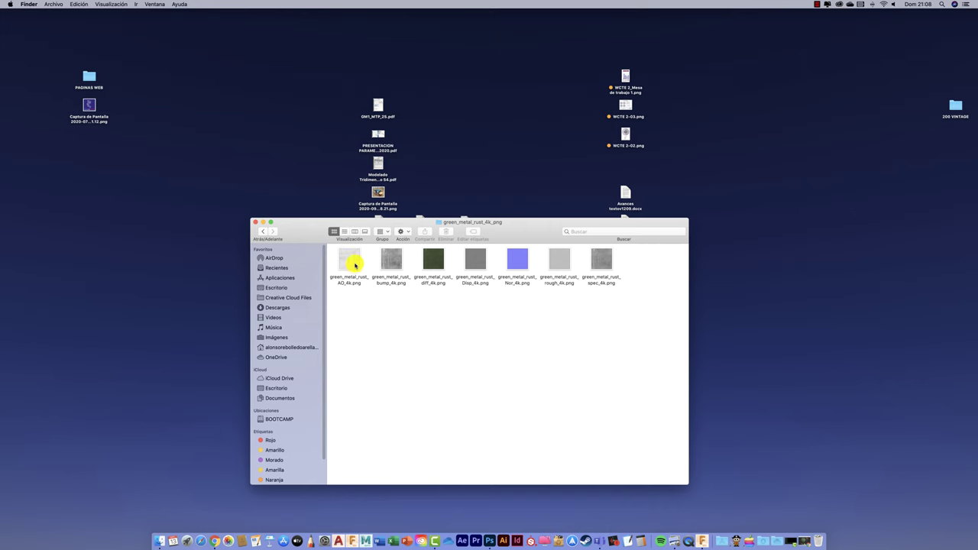
- Quick Look the AO, bump and displacement texture maps
{"action": "left_click", "coordinate": [354, 264]}
{"action": "key", "text": "space"}
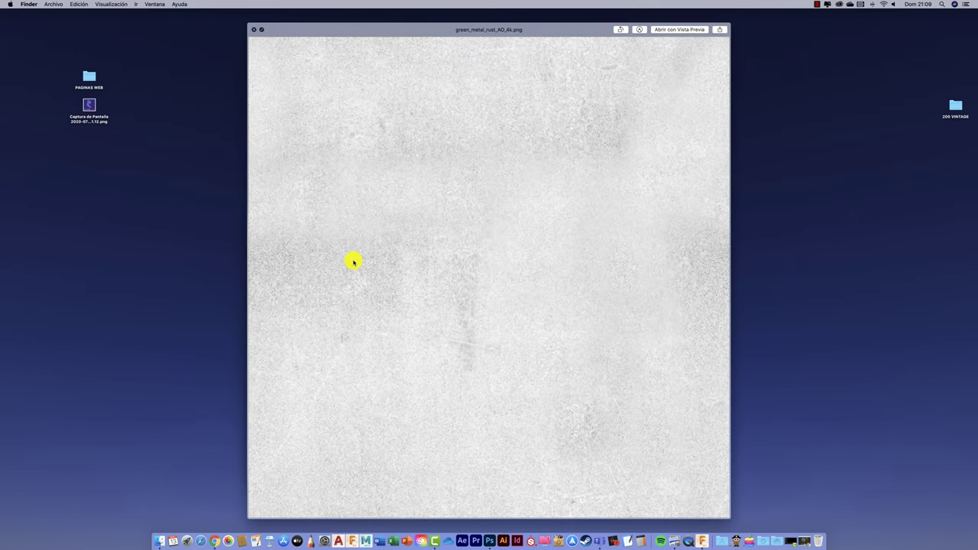
{"action": "key", "text": "space"}
{"action": "left_click", "coordinate": [394, 262]}
{"action": "key", "text": "space"}
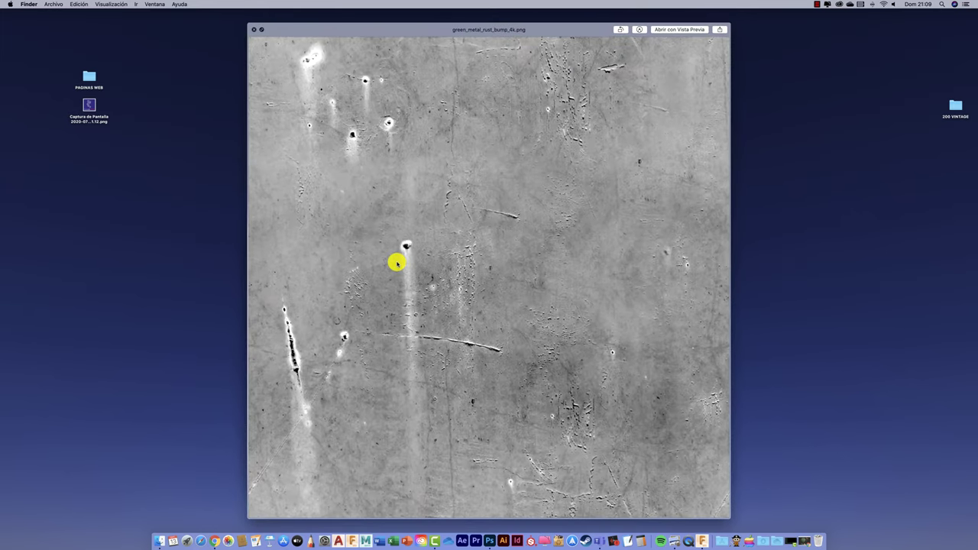
{"action": "key", "text": "space"}
{"action": "left_click", "coordinate": [474, 263]}
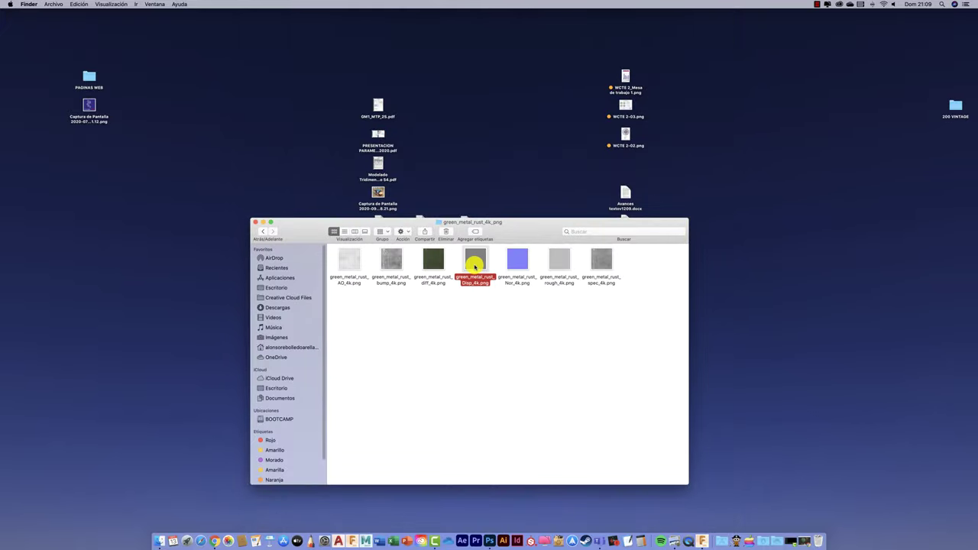
{"action": "key", "text": "space"}
- Preview the diffuse map, select the spec and diff maps, then show Mission Control
{"action": "key", "text": "space"}
{"action": "left_click", "coordinate": [434, 262]}
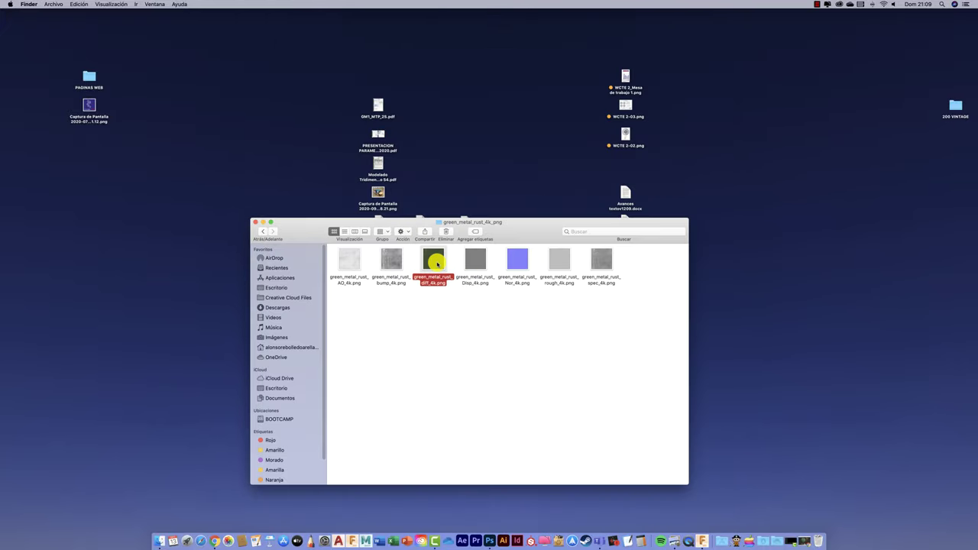
{"action": "key", "text": "space"}
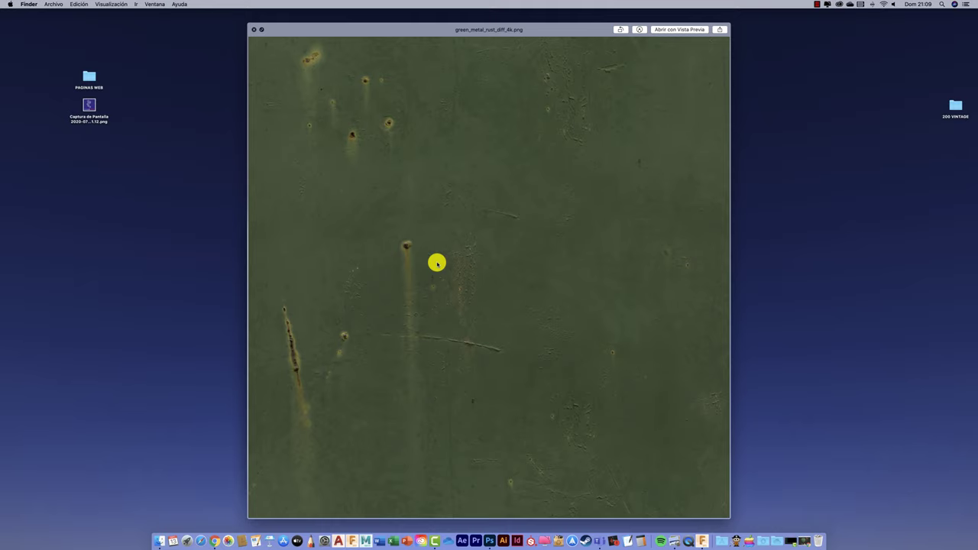
{"action": "key", "text": "space"}
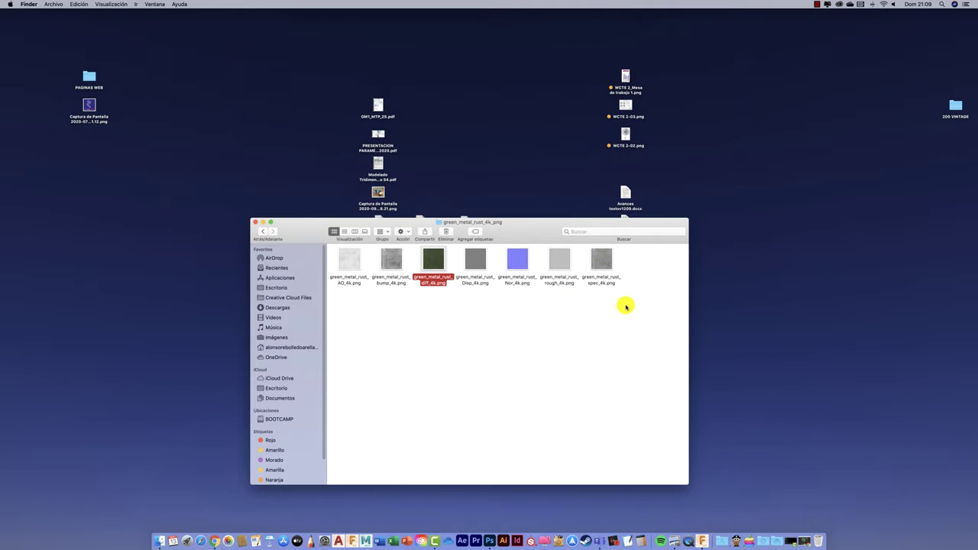
{"action": "left_click", "coordinate": [600, 262]}
{"action": "key", "text": "space"}
{"action": "key", "text": "space"}
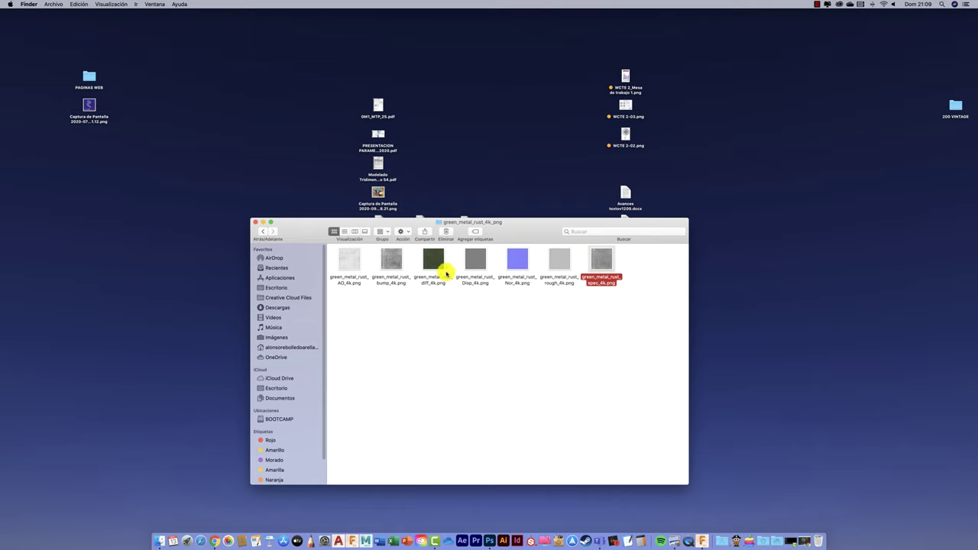
{"action": "left_click", "coordinate": [428, 258]}
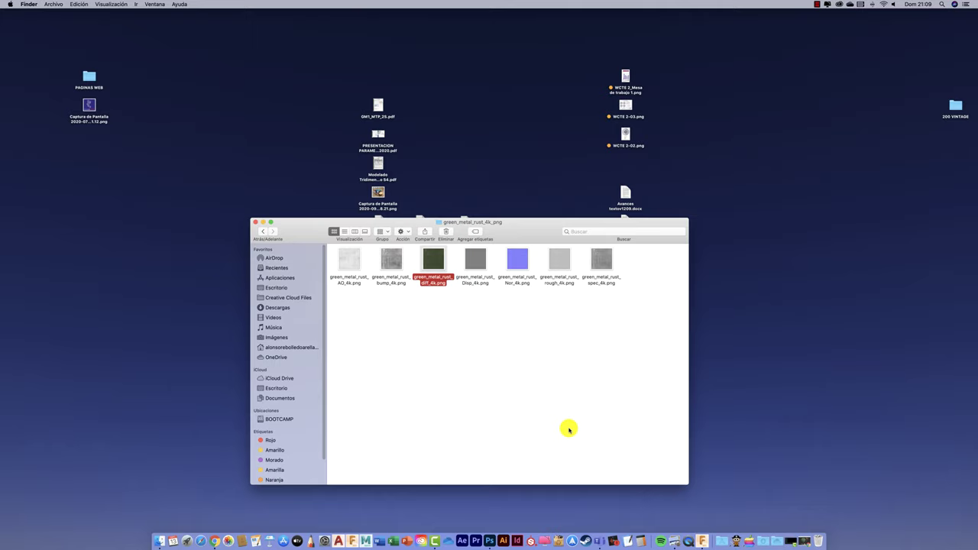
{"action": "key", "text": "ctrl+Up"}
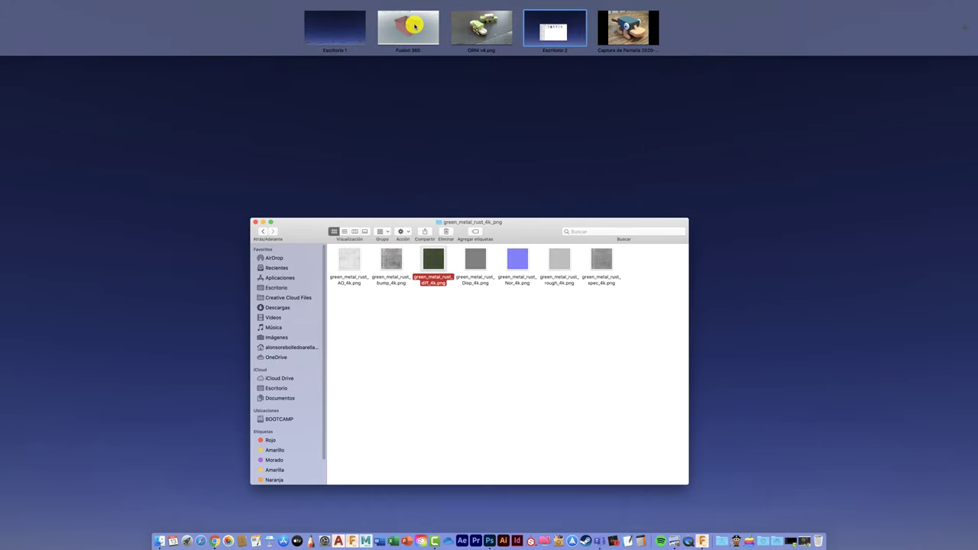
- Return to Fusion 360 and open Modify > Manage Materials, centred and enlarged
{"action": "left_click", "coordinate": [405, 22]}
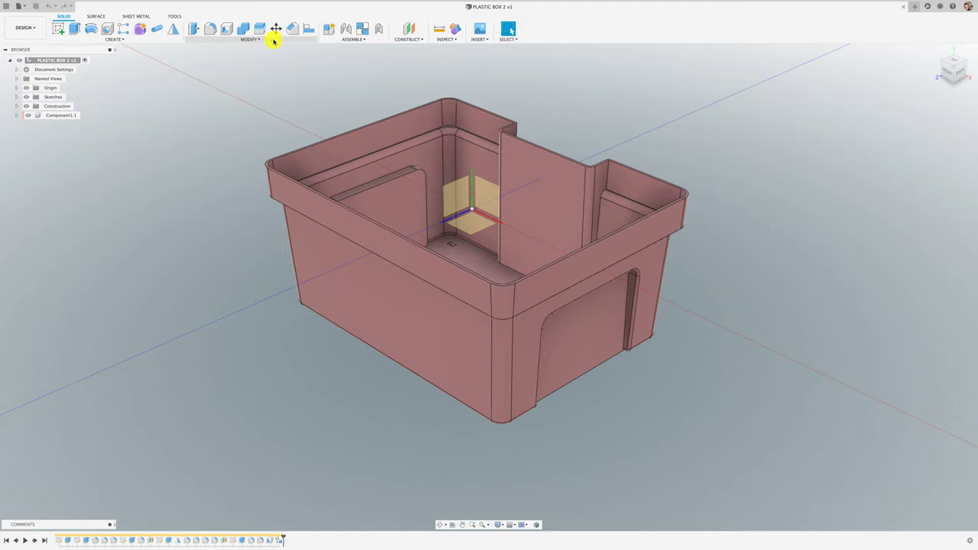
{"action": "left_click", "coordinate": [272, 40]}
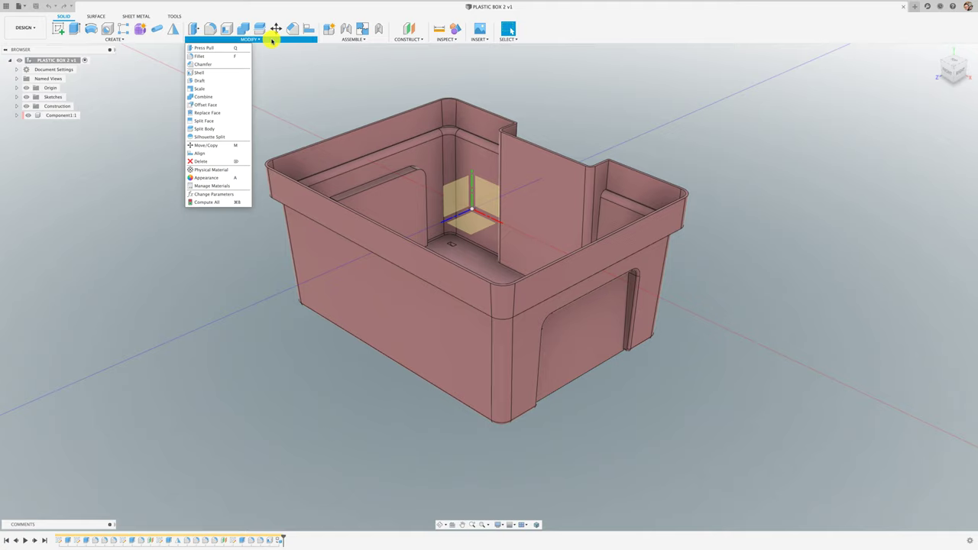
{"action": "left_click", "coordinate": [220, 187]}
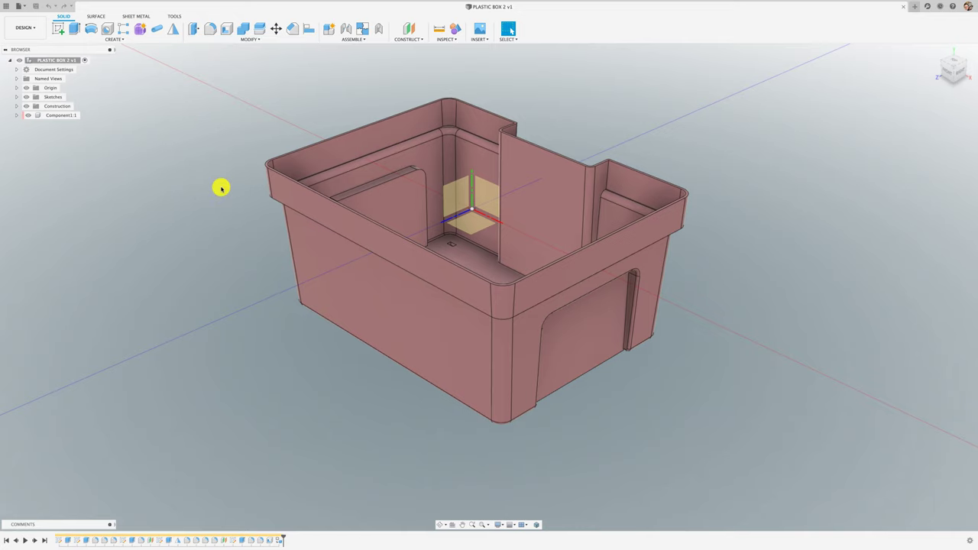
{"action": "left_click_drag", "start_coordinate": [863, 82], "coordinate": [326, 93]}
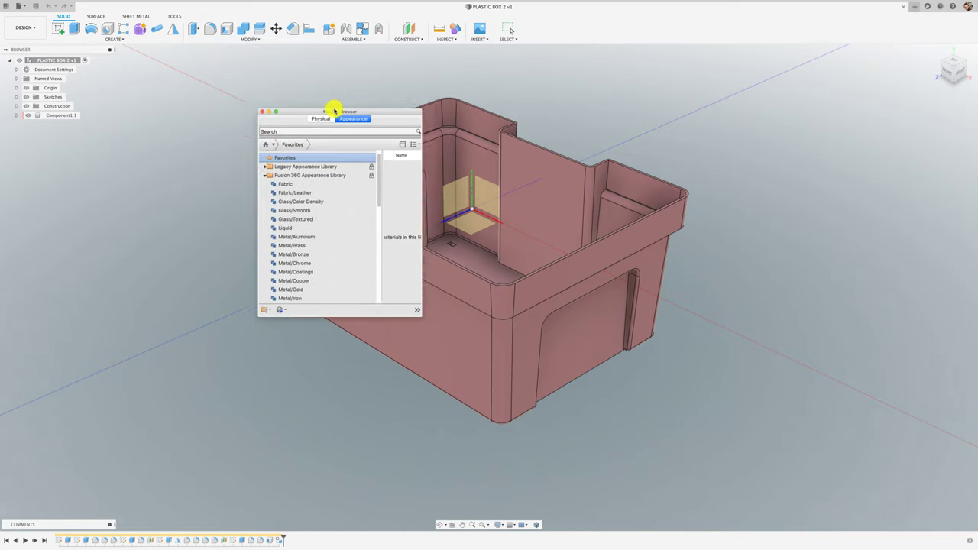
{"action": "left_click_drag", "start_coordinate": [435, 297], "coordinate": [824, 366]}
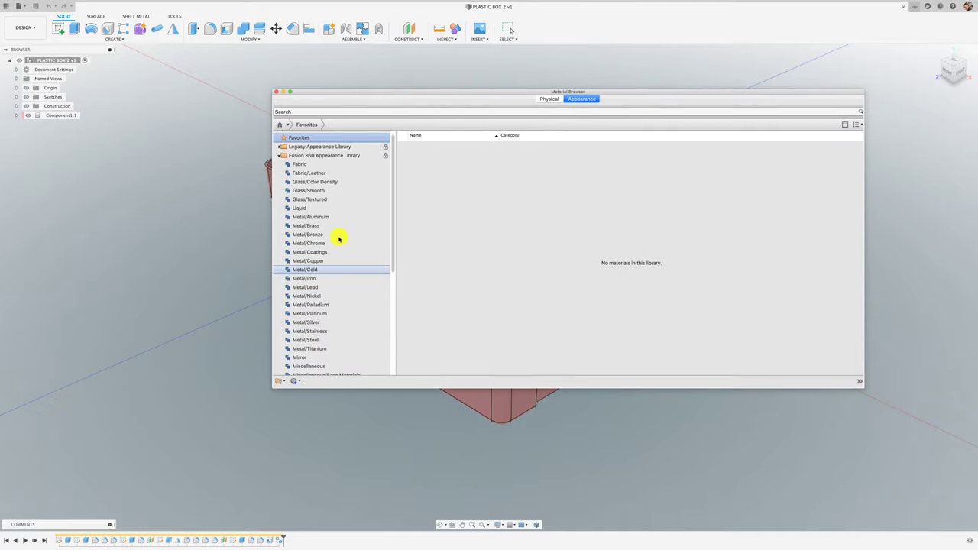
- Browse the Glass/Smooth, Liquid, Legacy and Favorites libraries, then open new-material options
{"action": "left_click", "coordinate": [313, 190]}
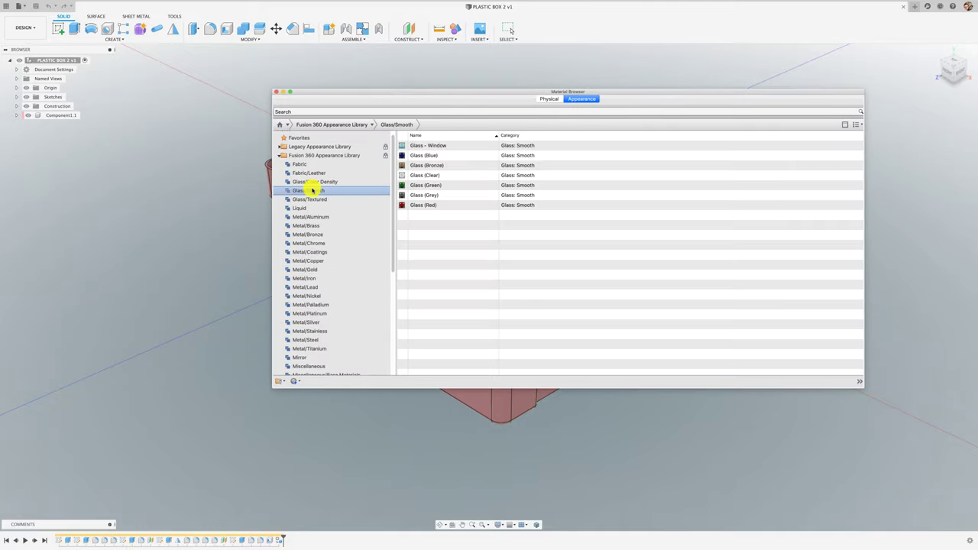
{"action": "left_click", "coordinate": [310, 209]}
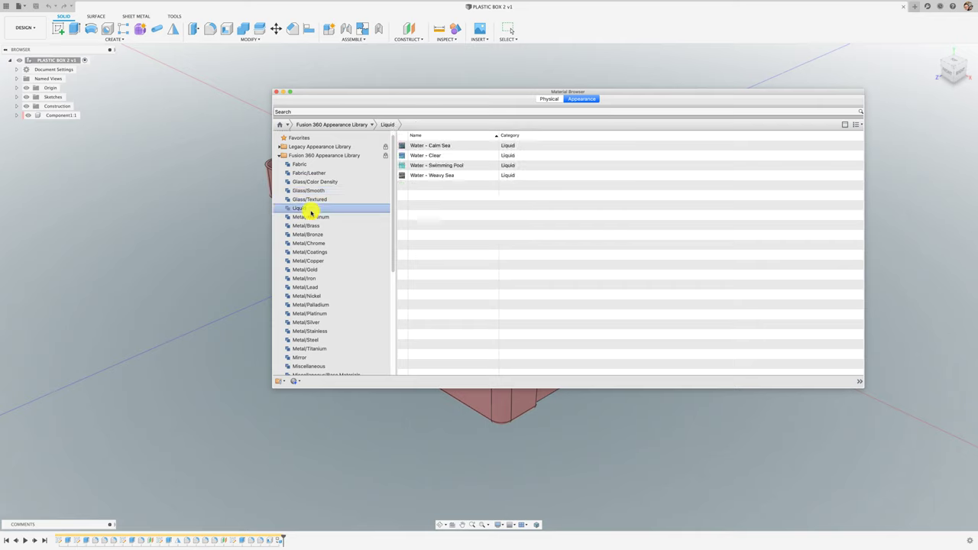
{"action": "left_click", "coordinate": [280, 147]}
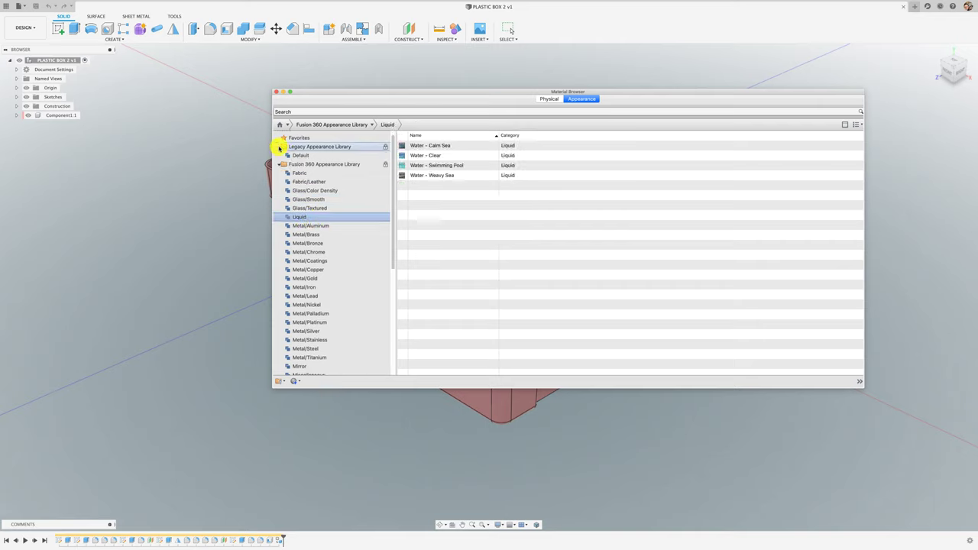
{"action": "left_click", "coordinate": [306, 146]}
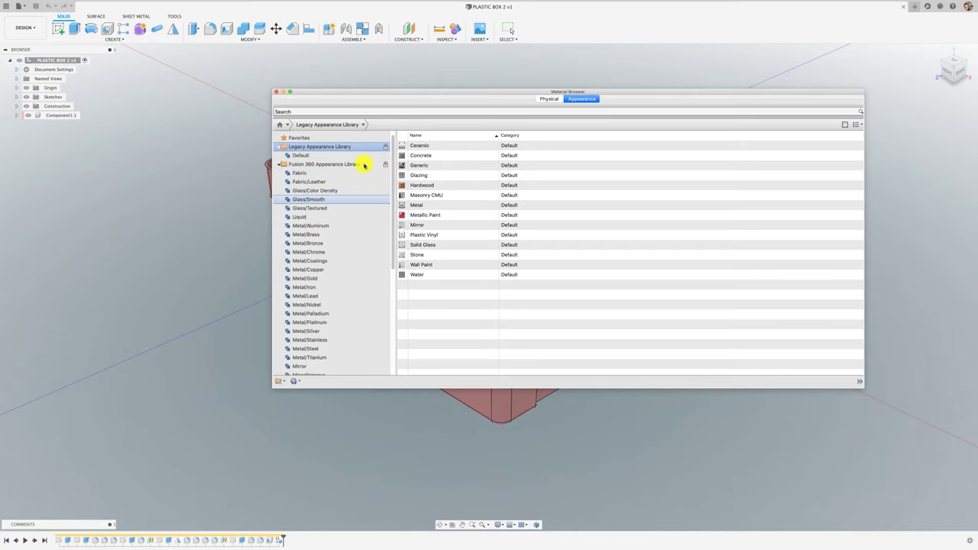
{"action": "left_click", "coordinate": [300, 137]}
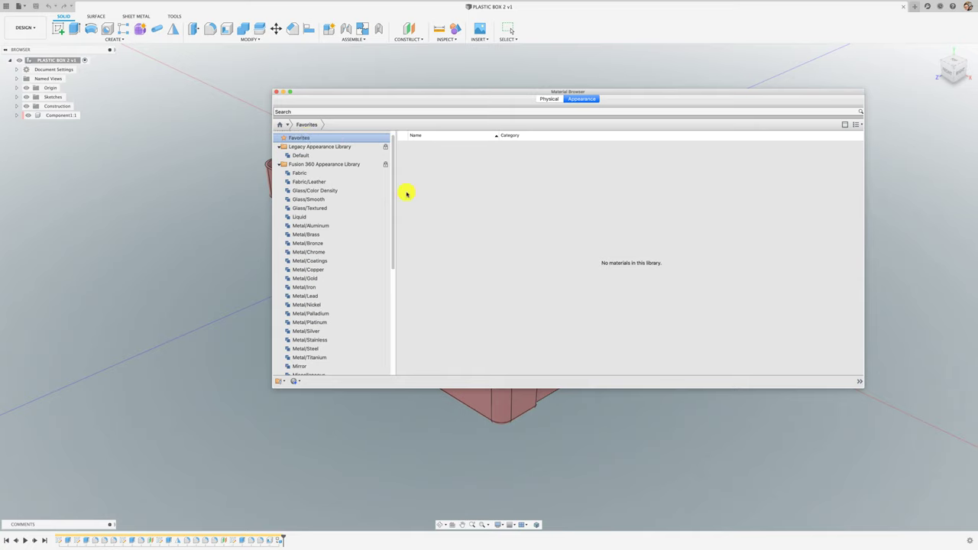
{"action": "left_click", "coordinate": [296, 382]}
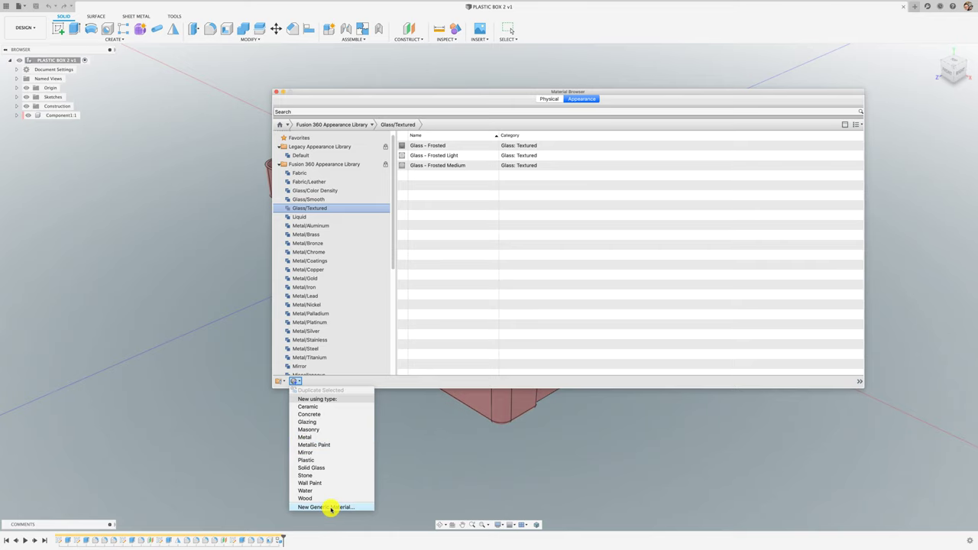
- Create a New Generic Material and enlarge its editor and preview
{"action": "left_click", "coordinate": [330, 507]}
{"action": "left_click_drag", "start_coordinate": [600, 97], "coordinate": [477, 62]}
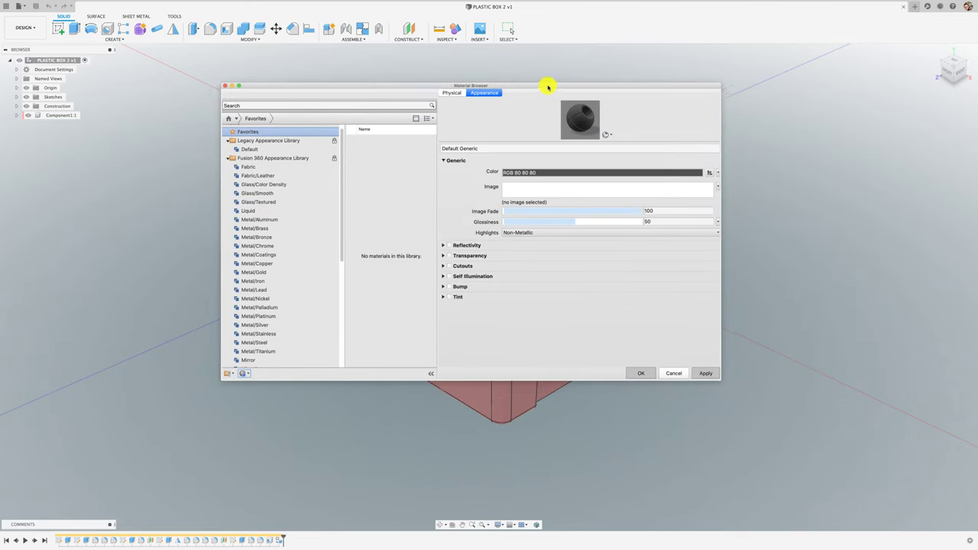
{"action": "left_click_drag", "start_coordinate": [653, 355], "coordinate": [781, 489]}
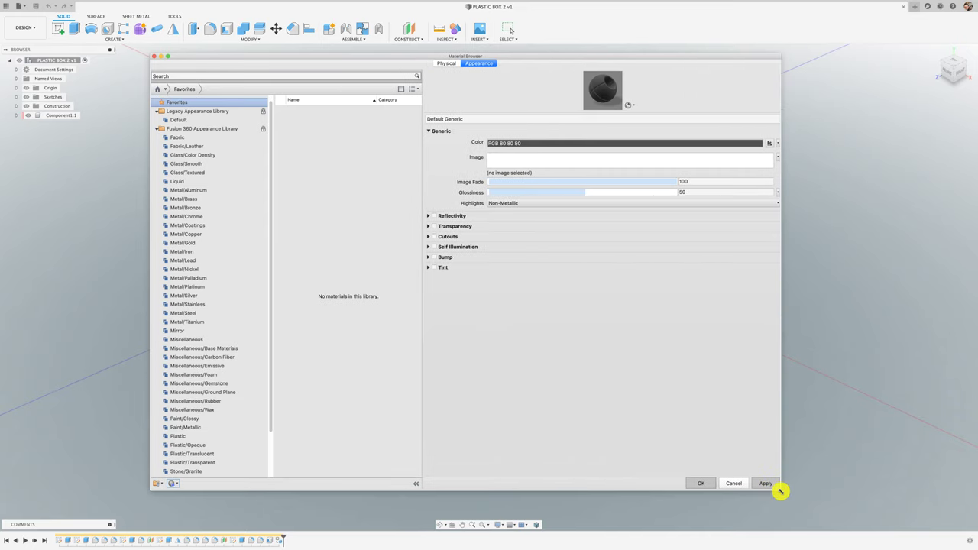
{"action": "left_click_drag", "start_coordinate": [558, 113], "coordinate": [565, 276]}
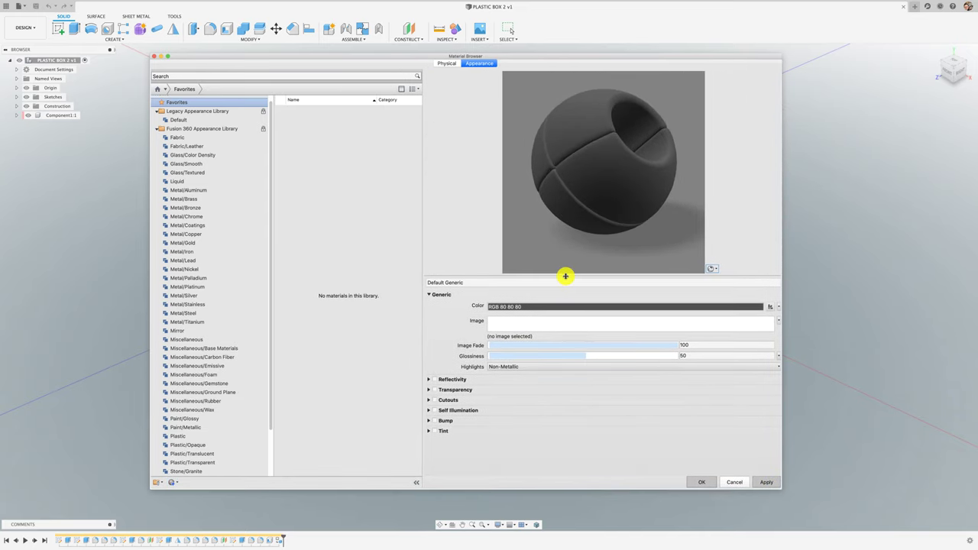
{"action": "left_click", "coordinate": [565, 278]}
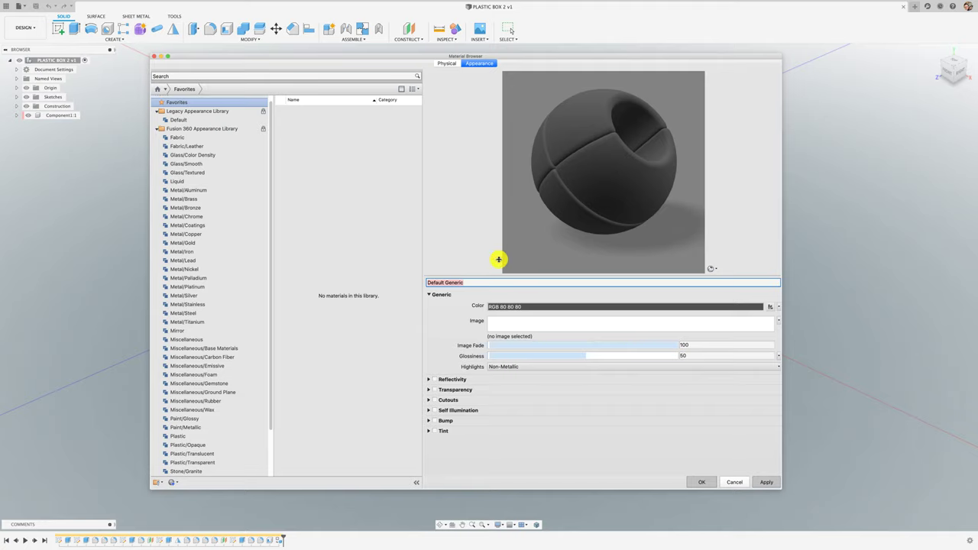
- Switch the appearance preview scene from a sphere to a cube
{"action": "left_click", "coordinate": [715, 269]}
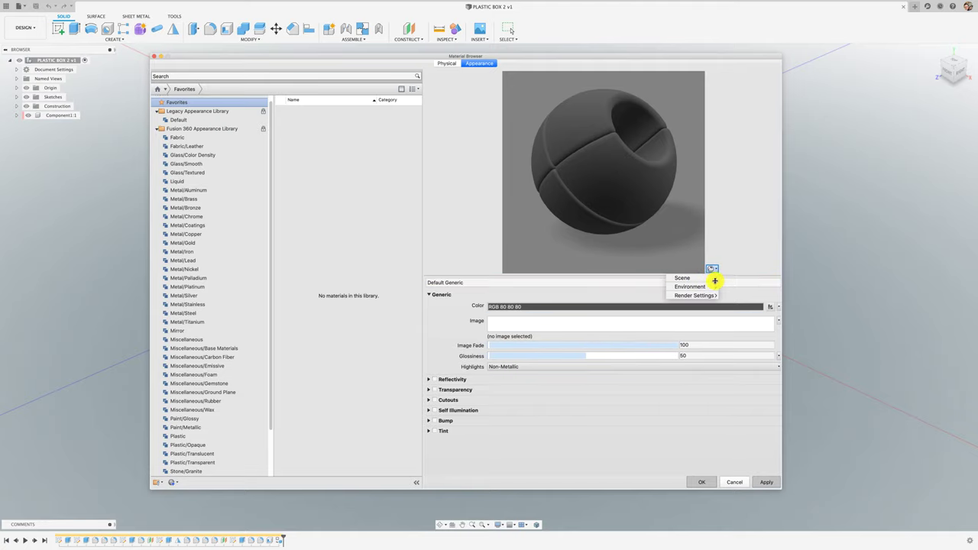
{"action": "mouse_move", "coordinate": [682, 278]}
{"action": "left_click", "coordinate": [732, 284]}
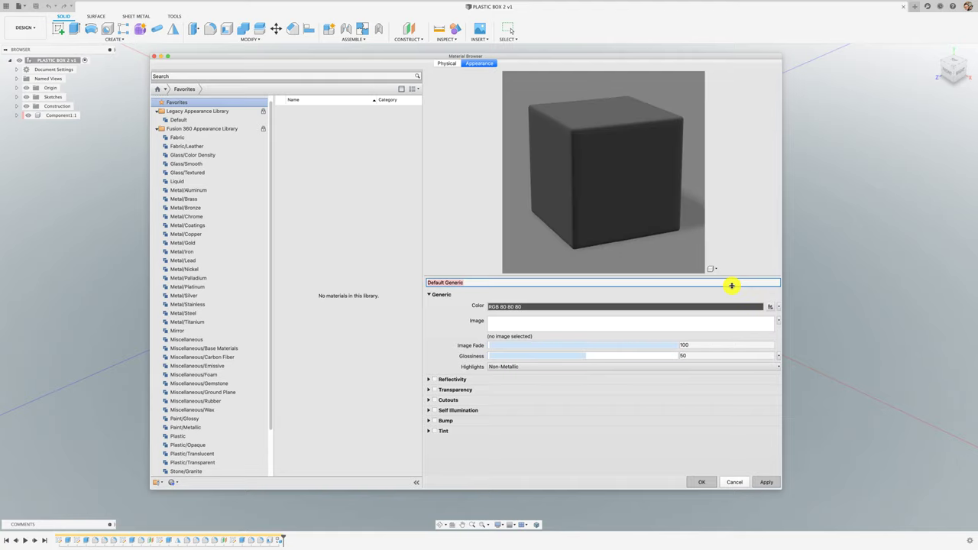
{"action": "left_click", "coordinate": [715, 268]}
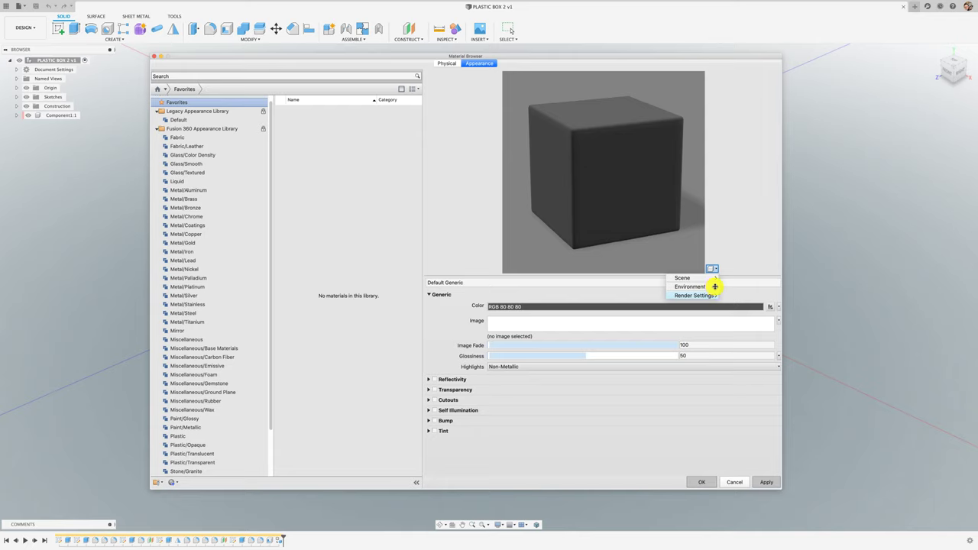
{"action": "mouse_move", "coordinate": [694, 295]}
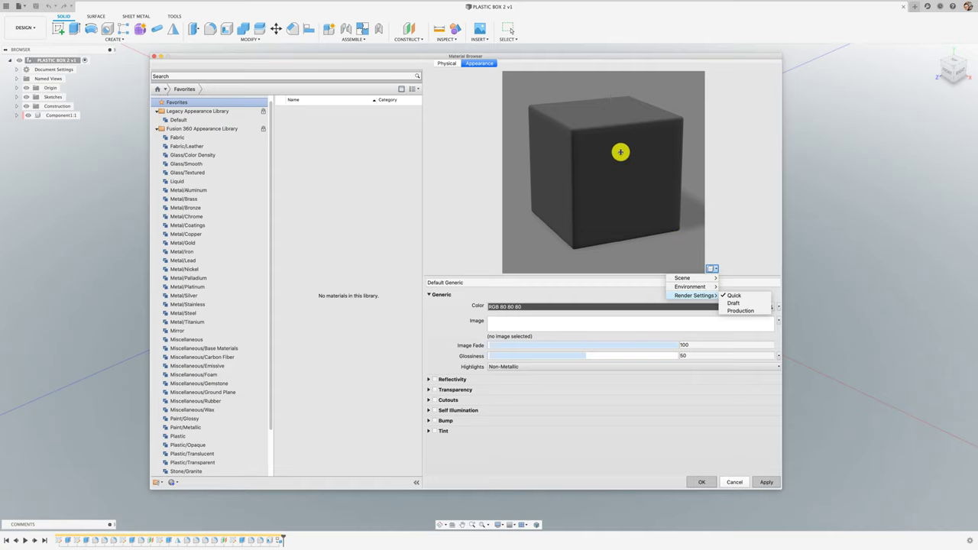
{"action": "left_click", "coordinate": [739, 261]}
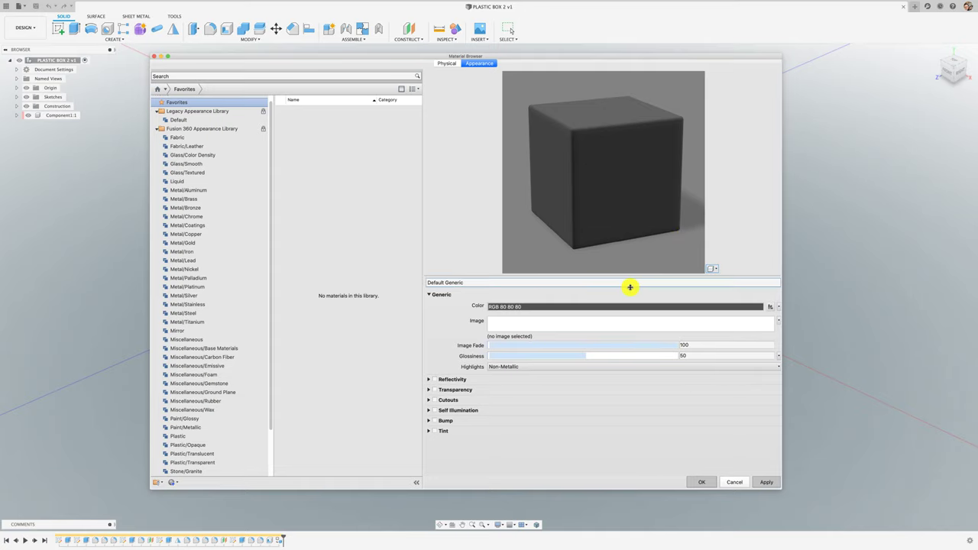
- Load green_metal_rust_diff_4k.png from Descargas as the material's image
{"action": "left_click", "coordinate": [528, 323]}
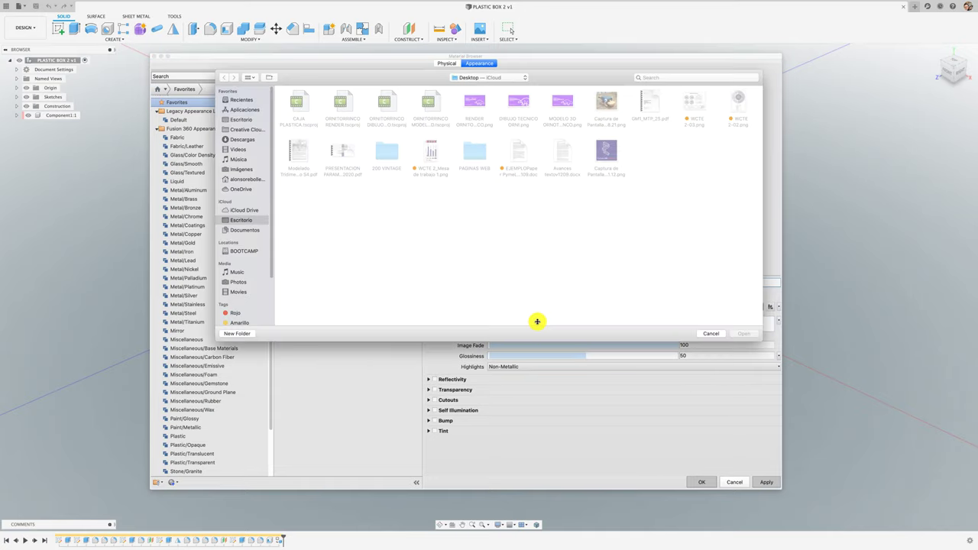
{"action": "left_click", "coordinate": [247, 142]}
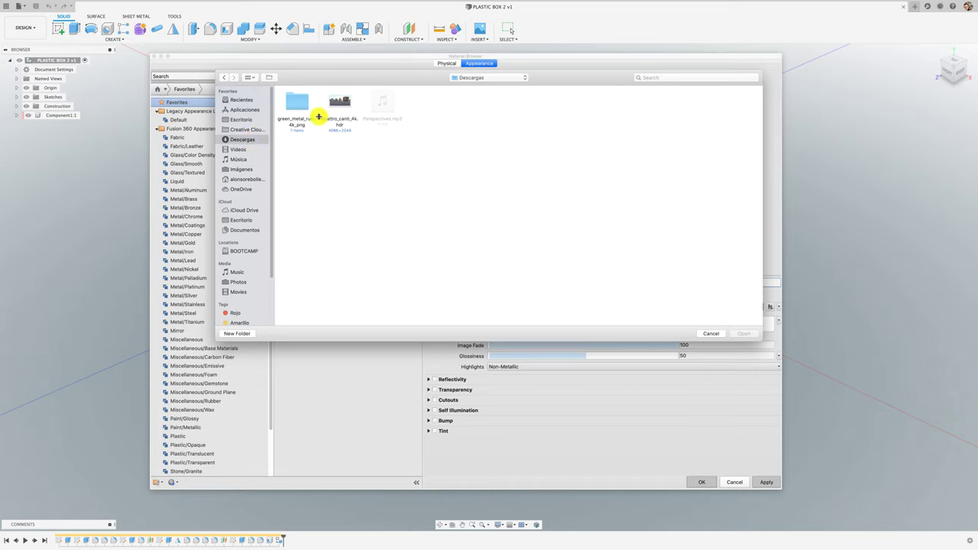
{"action": "left_click", "coordinate": [297, 105]}
{"action": "double_click", "coordinate": [297, 105]}
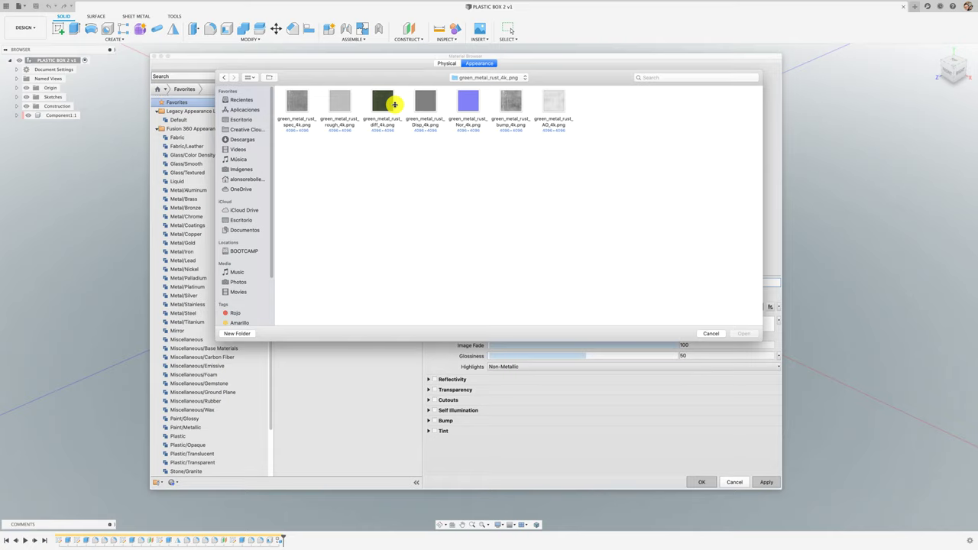
{"action": "left_click", "coordinate": [384, 102]}
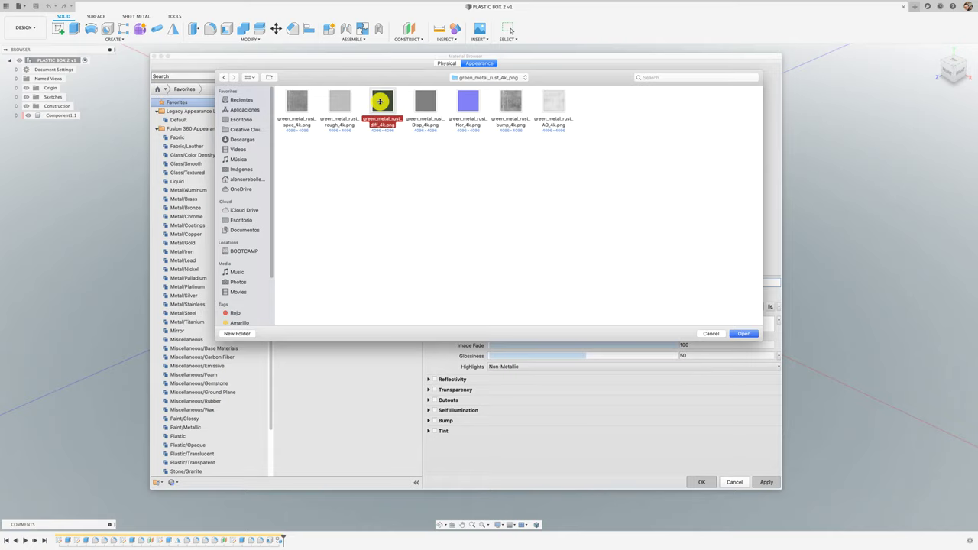
{"action": "left_click", "coordinate": [744, 334]}
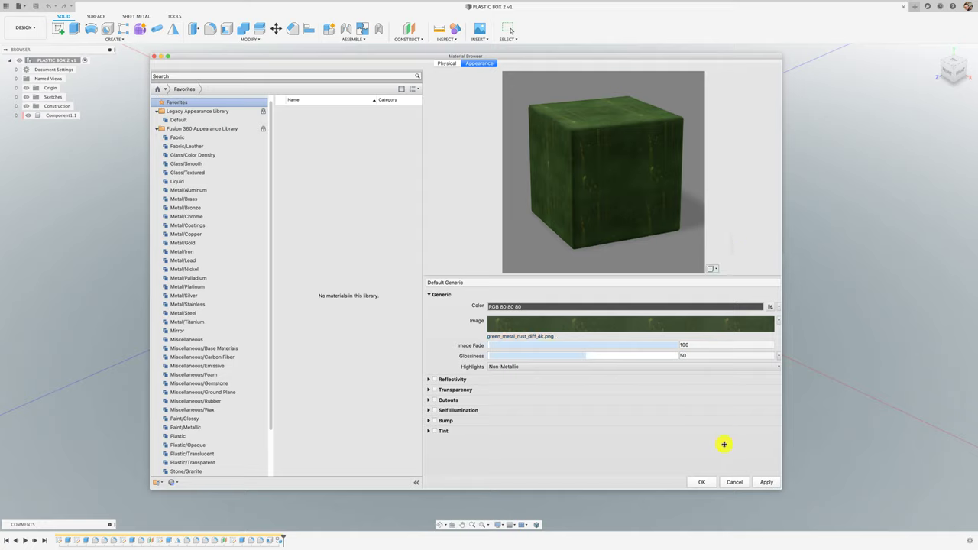
- Save the material into Favorites and rename it Default Generic ARA
{"action": "left_click", "coordinate": [766, 482]}
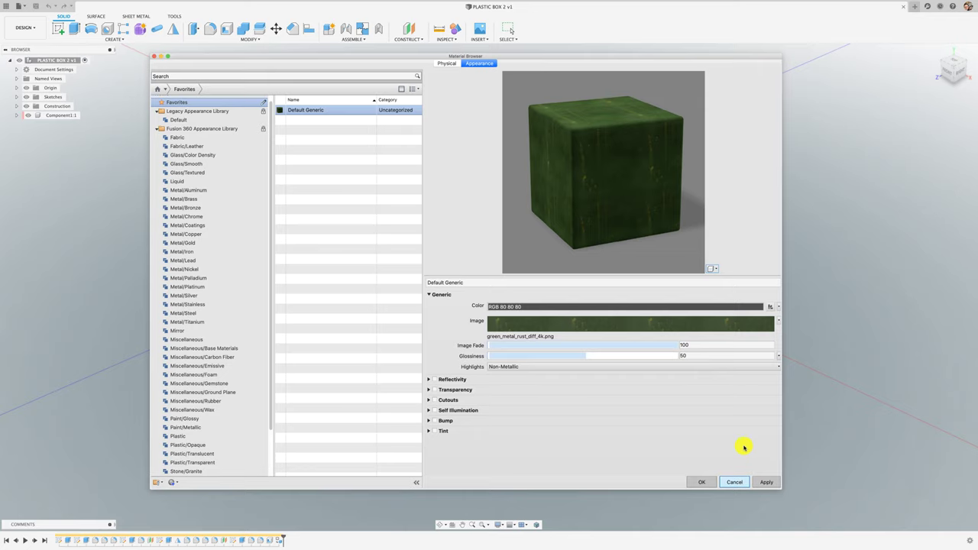
{"action": "left_click", "coordinate": [324, 111]}
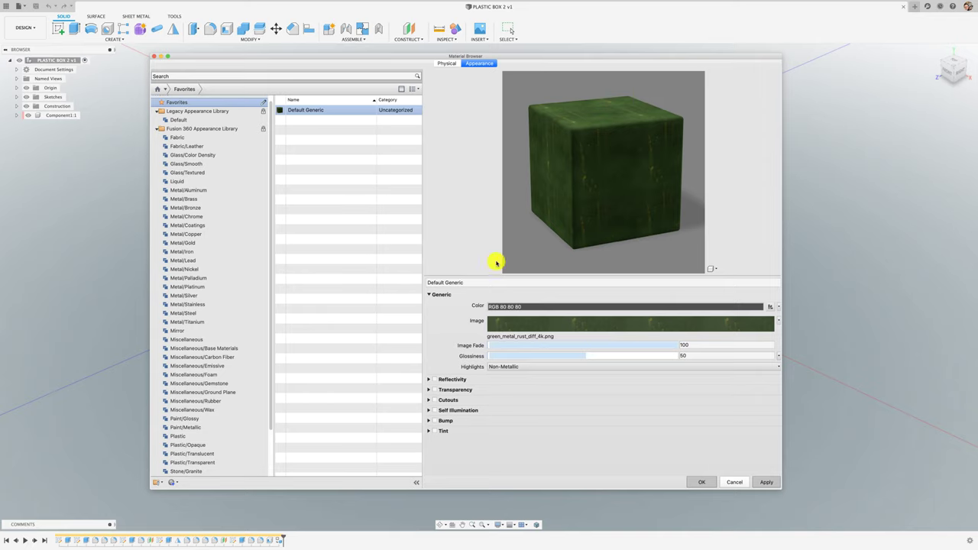
{"action": "left_click", "coordinate": [471, 282]}
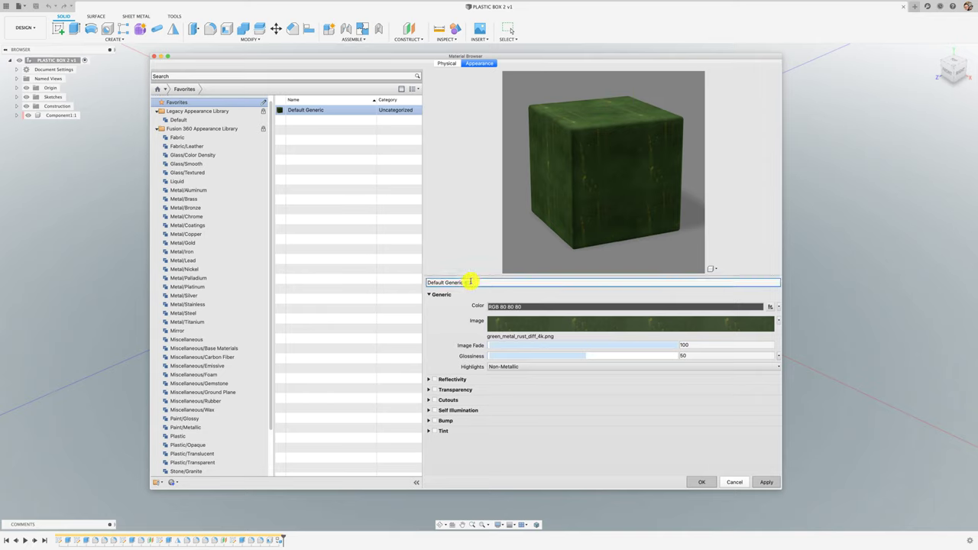
{"action": "type", "text": "ARA"}
- Set glossiness to 96 and image fade to 100, then apply
{"action": "left_click_drag", "start_coordinate": [585, 355], "coordinate": [565, 352]}
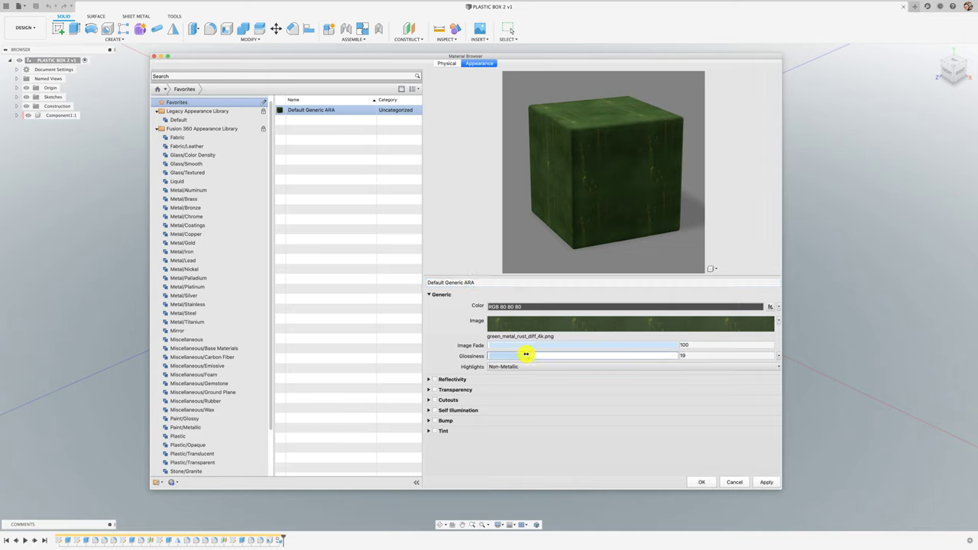
{"action": "mouse_move", "coordinate": [507, 354]}
{"action": "left_mouse_down"}
{"action": "mouse_move", "coordinate": [670, 355]}
{"action": "mouse_move", "coordinate": [532, 345]}
{"action": "left_mouse_up"}
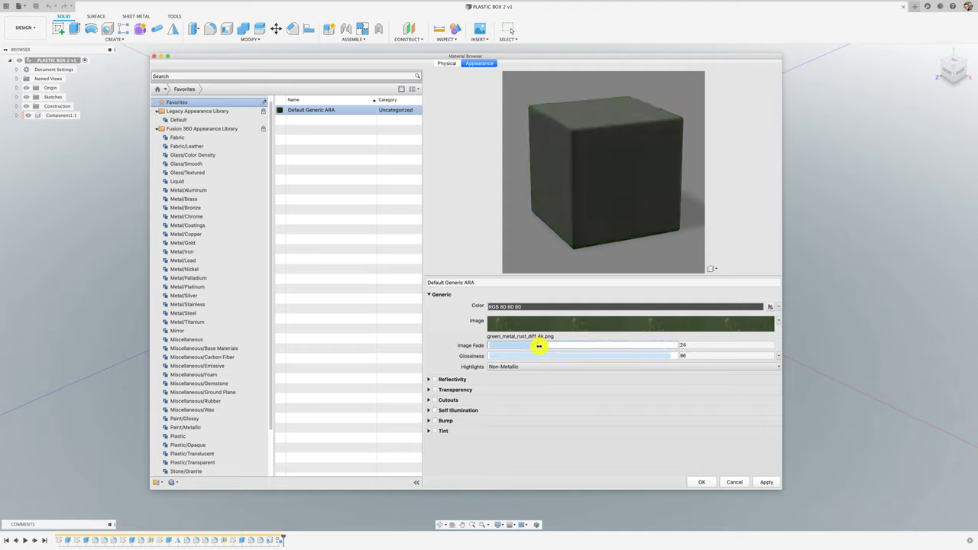
{"action": "mouse_move", "coordinate": [537, 345]}
{"action": "left_mouse_down"}
{"action": "mouse_move", "coordinate": [684, 345]}
{"action": "mouse_move", "coordinate": [548, 345]}
{"action": "mouse_move", "coordinate": [662, 346]}
{"action": "left_mouse_up"}
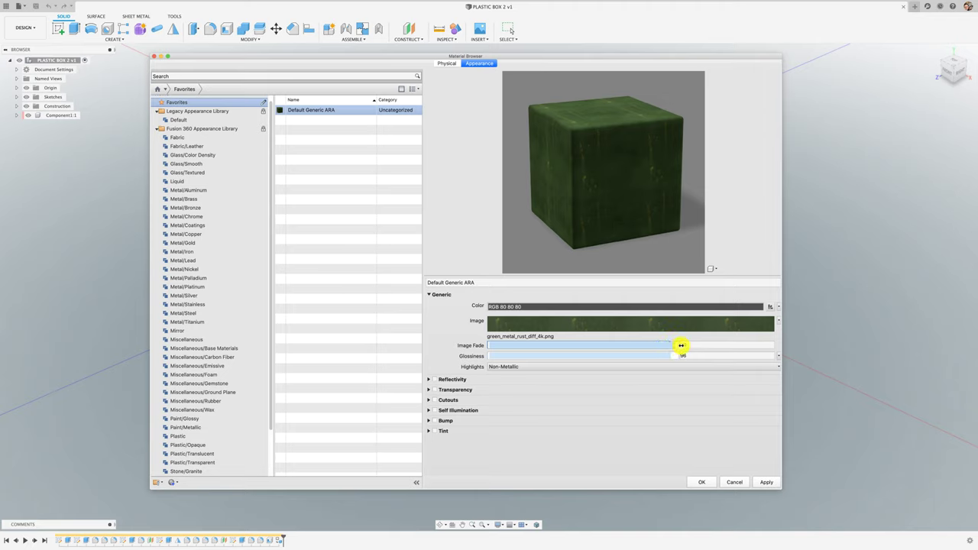
{"action": "left_click", "coordinate": [766, 480]}
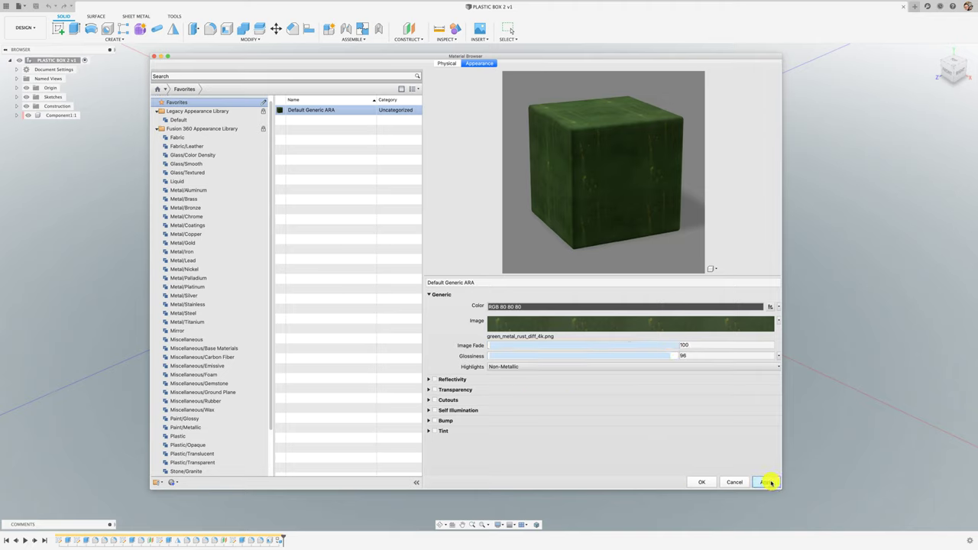
{"action": "left_click", "coordinate": [734, 483]}
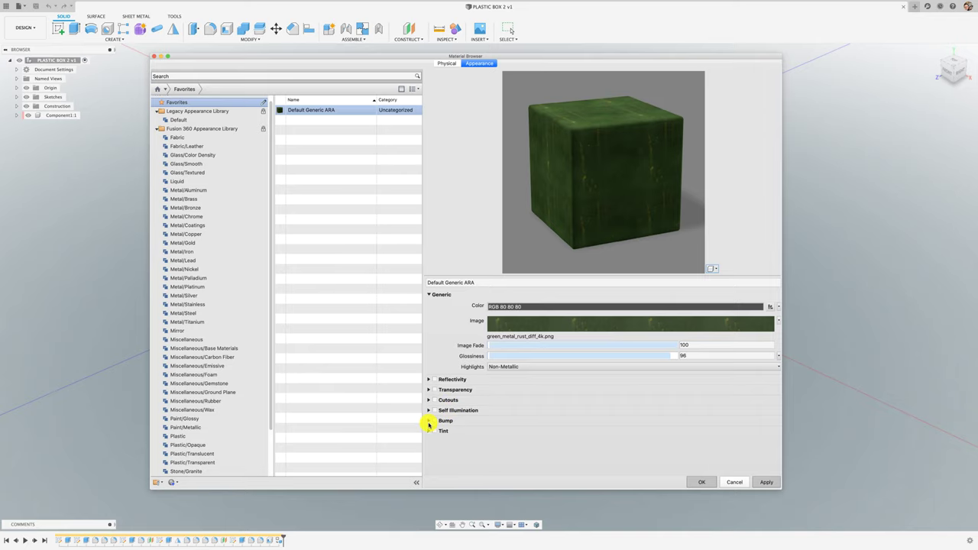
- Enable bump with green_metal_rust_bump_4k.png and set its amount to -743
{"action": "left_click", "coordinate": [429, 421]}
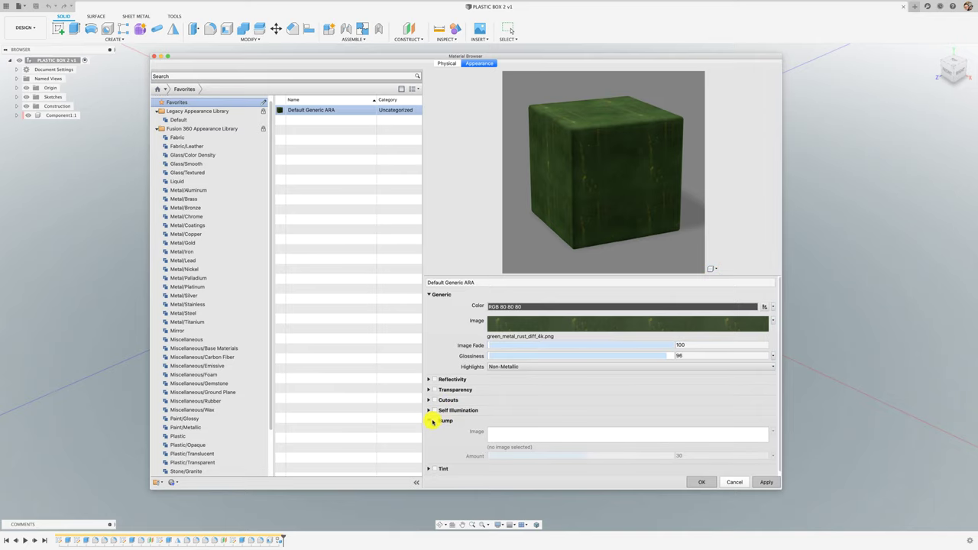
{"action": "left_click", "coordinate": [527, 434]}
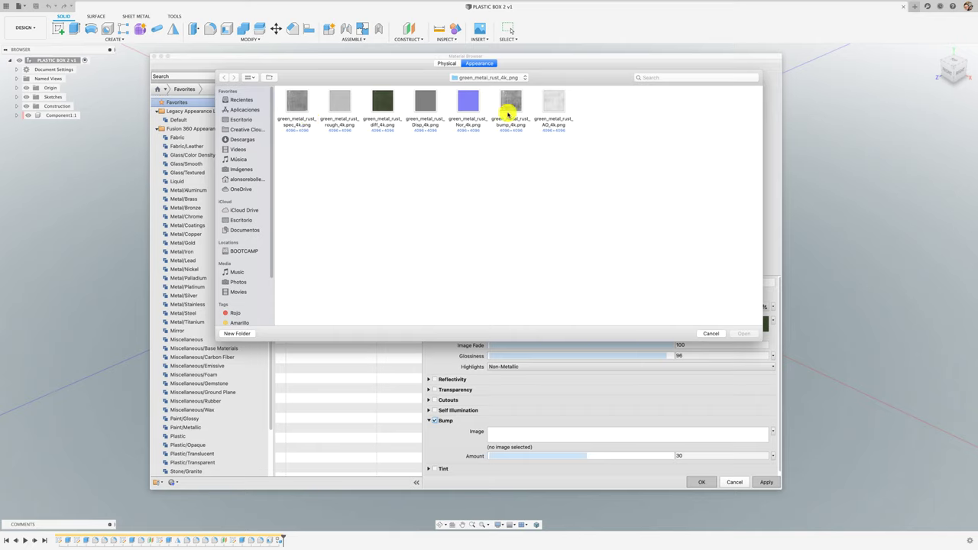
{"action": "left_click", "coordinate": [508, 101]}
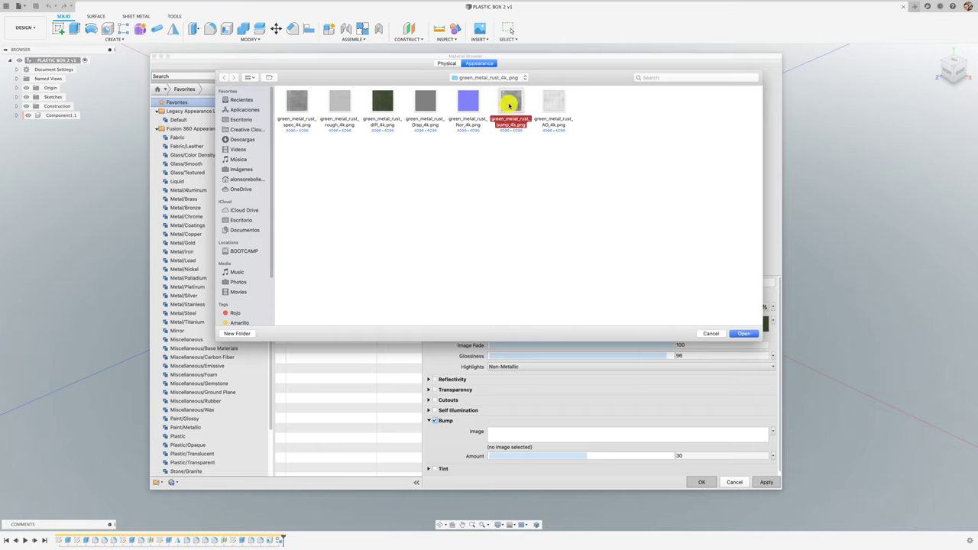
{"action": "left_click", "coordinate": [743, 333]}
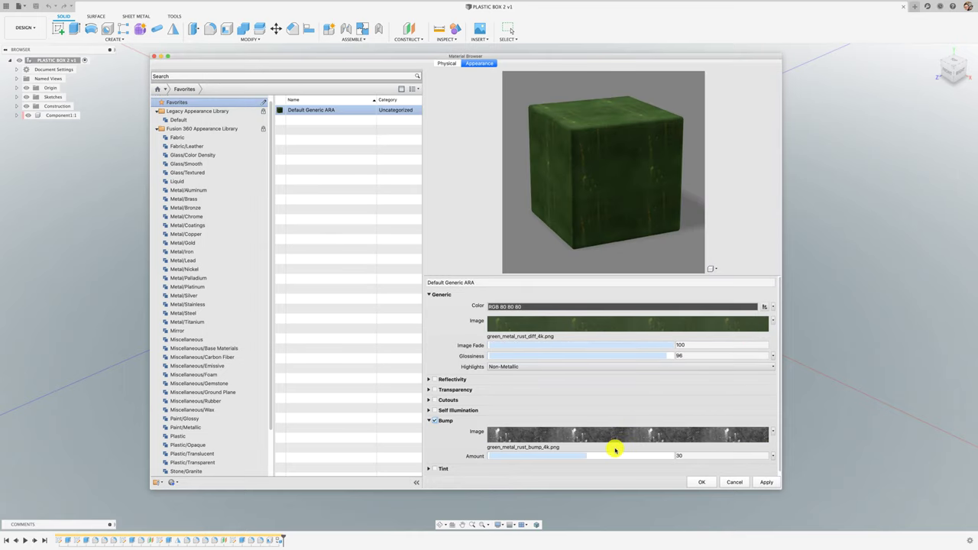
{"action": "left_click_drag", "start_coordinate": [583, 456], "coordinate": [632, 455]}
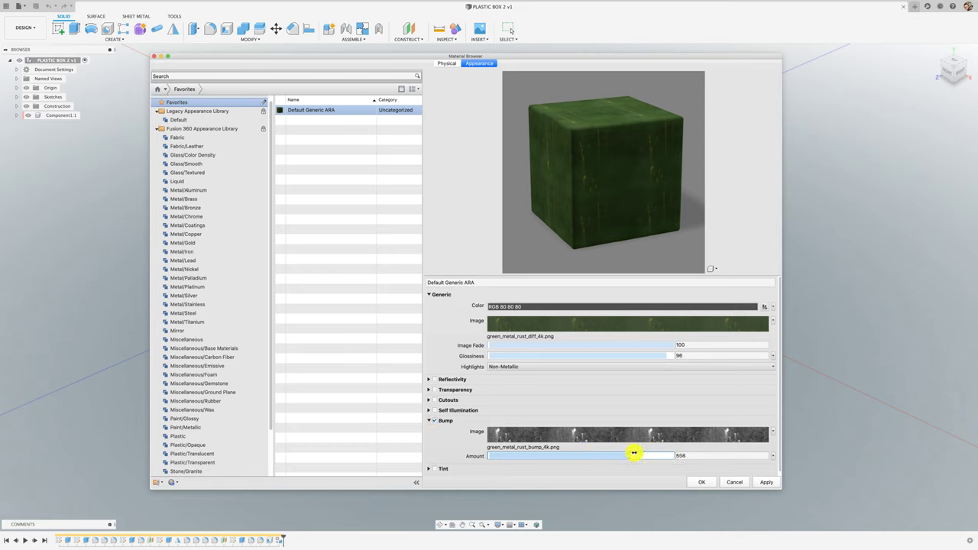
{"action": "left_click_drag", "start_coordinate": [634, 453], "coordinate": [640, 456]}
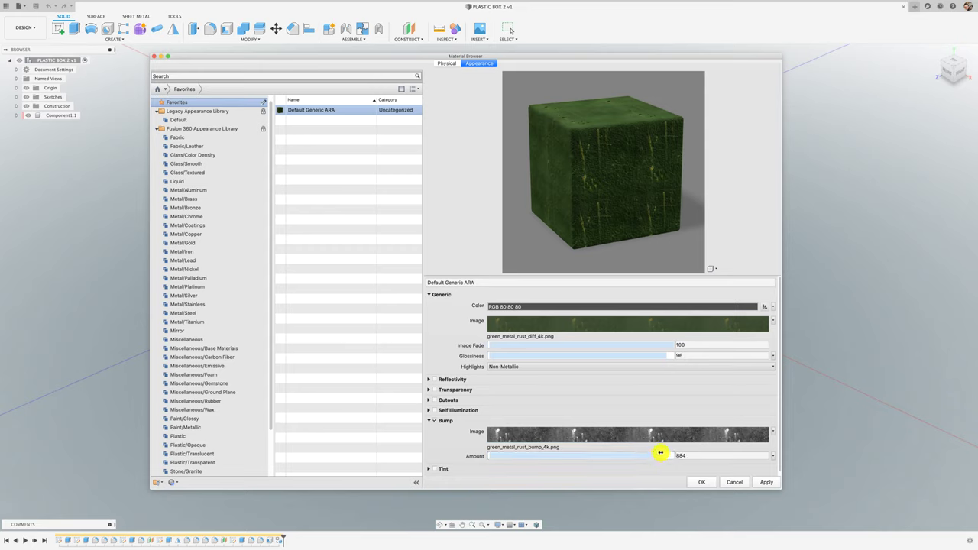
{"action": "left_click_drag", "start_coordinate": [663, 456], "coordinate": [560, 455]}
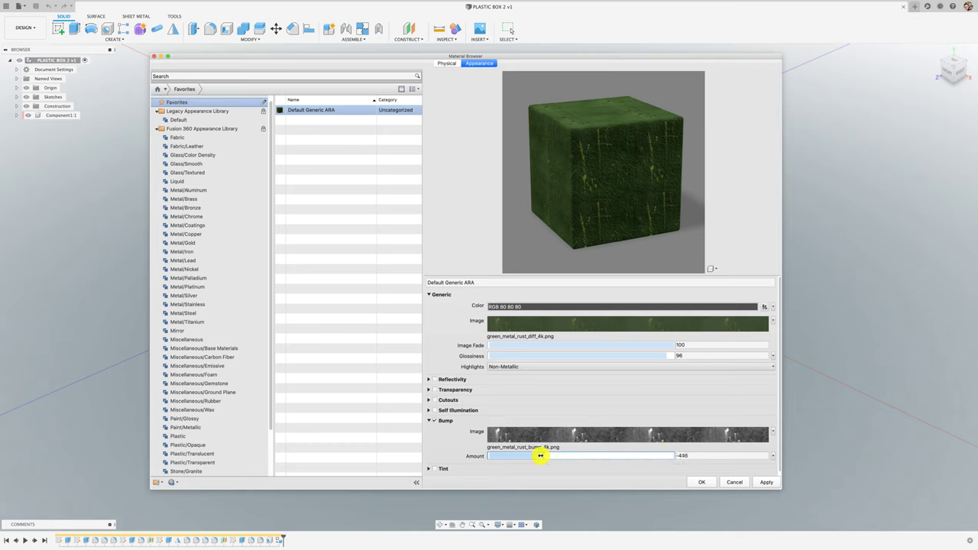
{"action": "left_click_drag", "start_coordinate": [546, 456], "coordinate": [516, 456]}
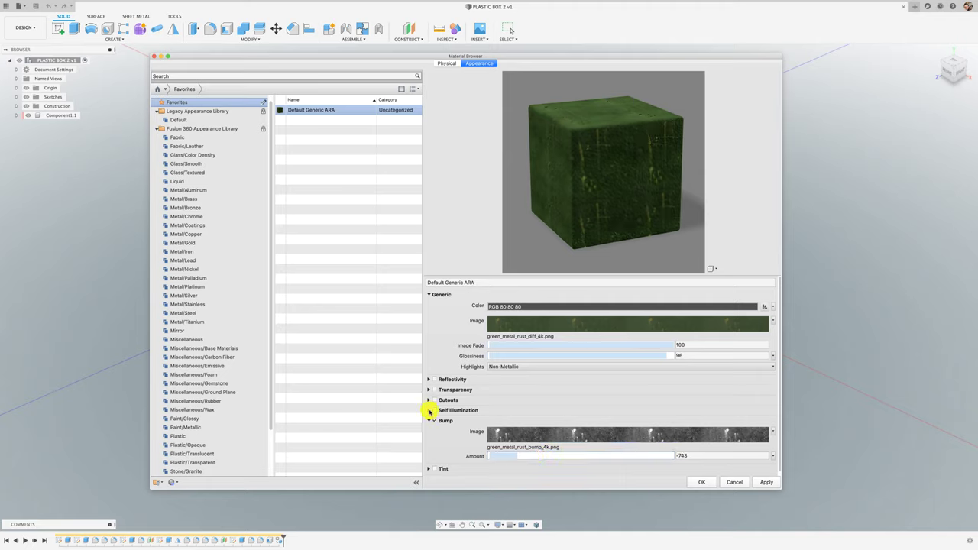
- Try LED Screen self illumination, switch it back off, and apply the appearance
{"action": "left_click", "coordinate": [430, 411]}
{"action": "left_click", "coordinate": [434, 411]}
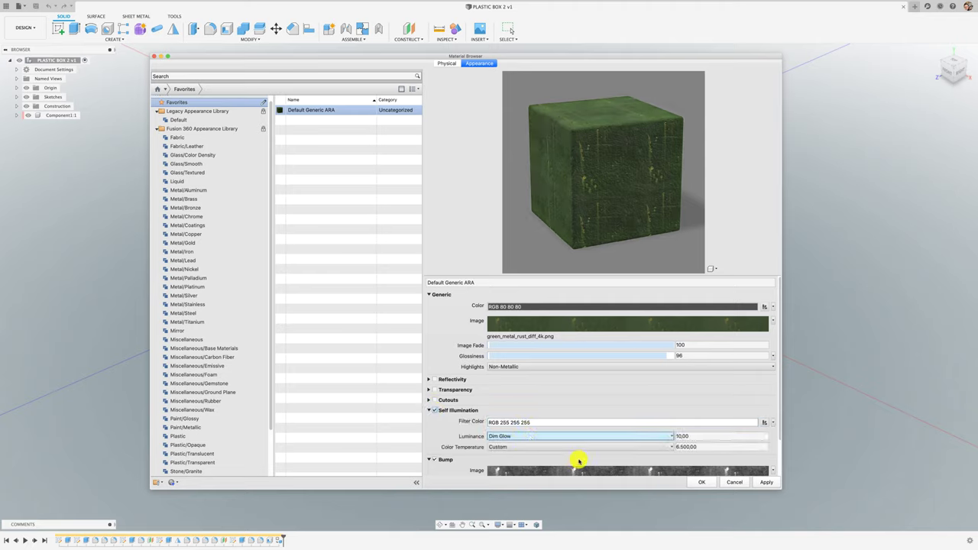
{"action": "left_click", "coordinate": [648, 437]}
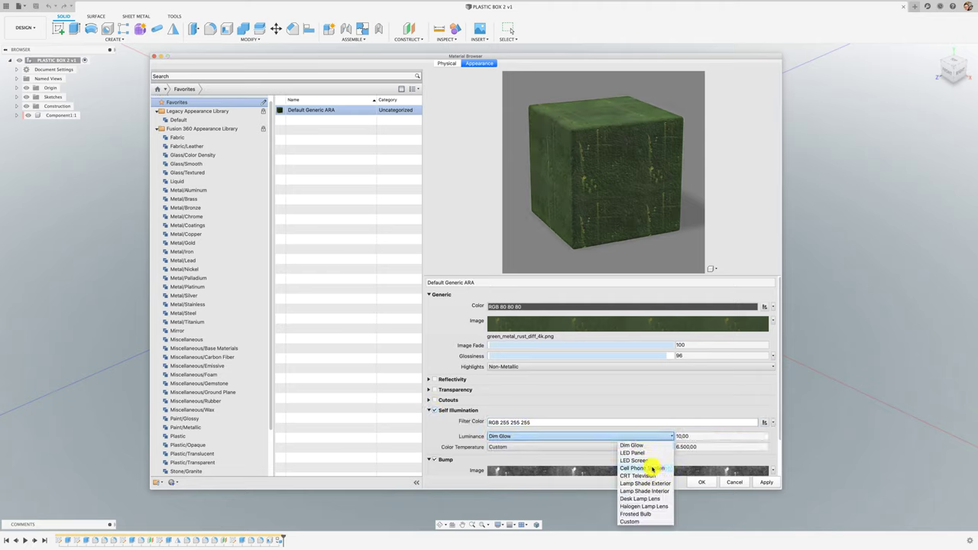
{"action": "left_click", "coordinate": [637, 461]}
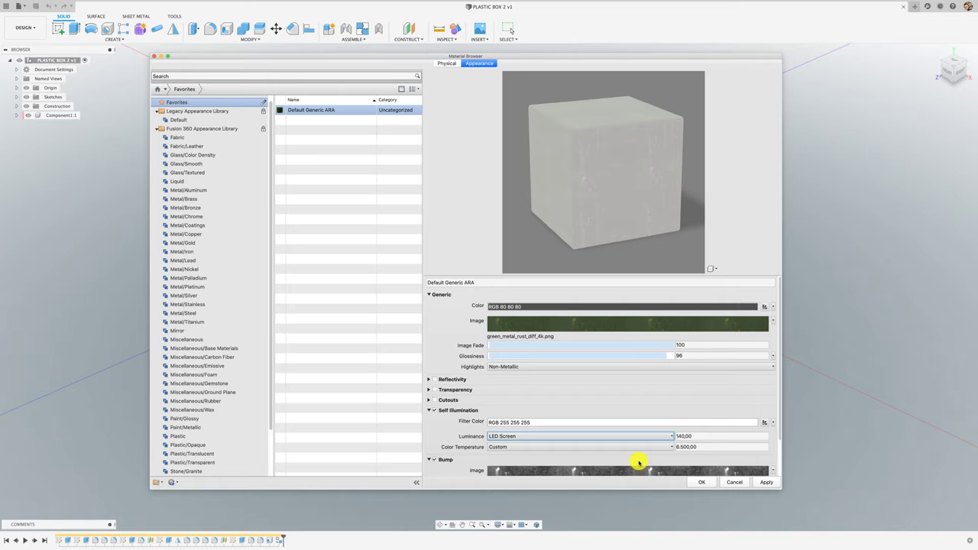
{"action": "left_click", "coordinate": [434, 410]}
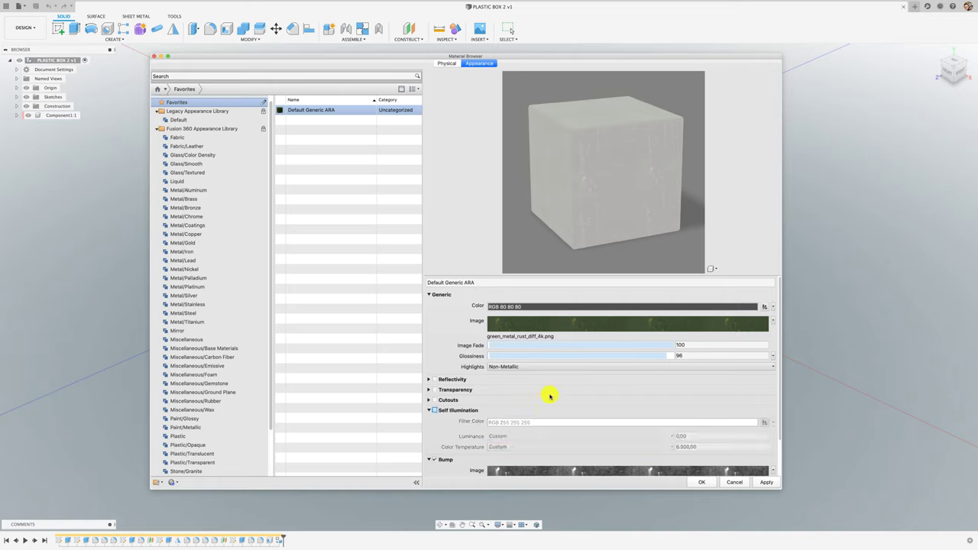
{"action": "left_click", "coordinate": [766, 482]}
- Close the appearance editor and Material Browser, then switch to the RENDER workspace
{"action": "left_click", "coordinate": [737, 484]}
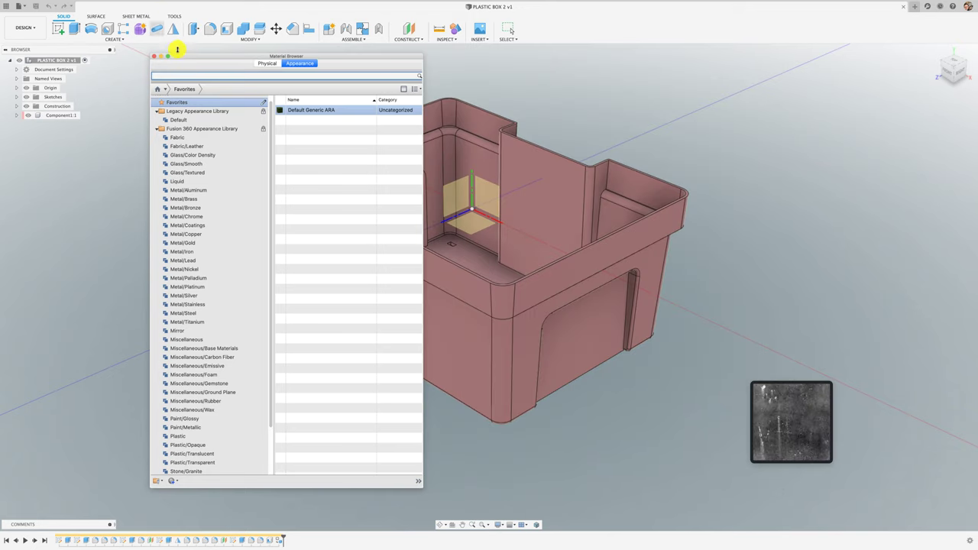
{"action": "left_click_drag", "start_coordinate": [189, 58], "coordinate": [656, 82]}
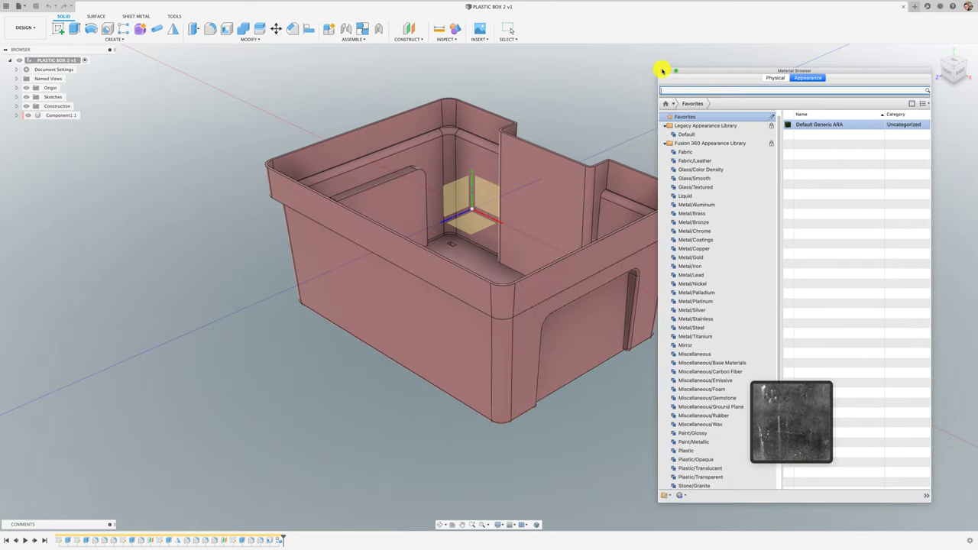
{"action": "left_click", "coordinate": [661, 71]}
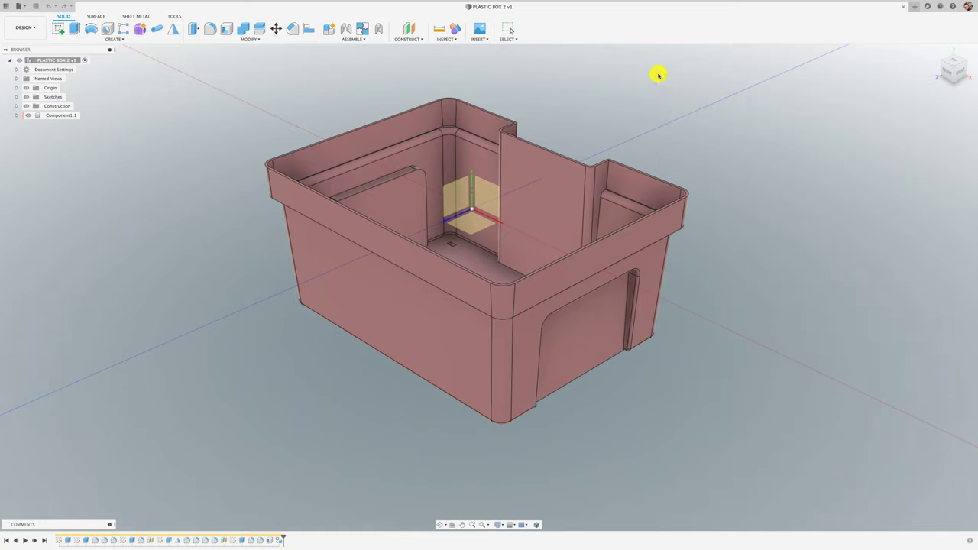
{"action": "left_click", "coordinate": [26, 27]}
{"action": "left_click", "coordinate": [20, 60]}
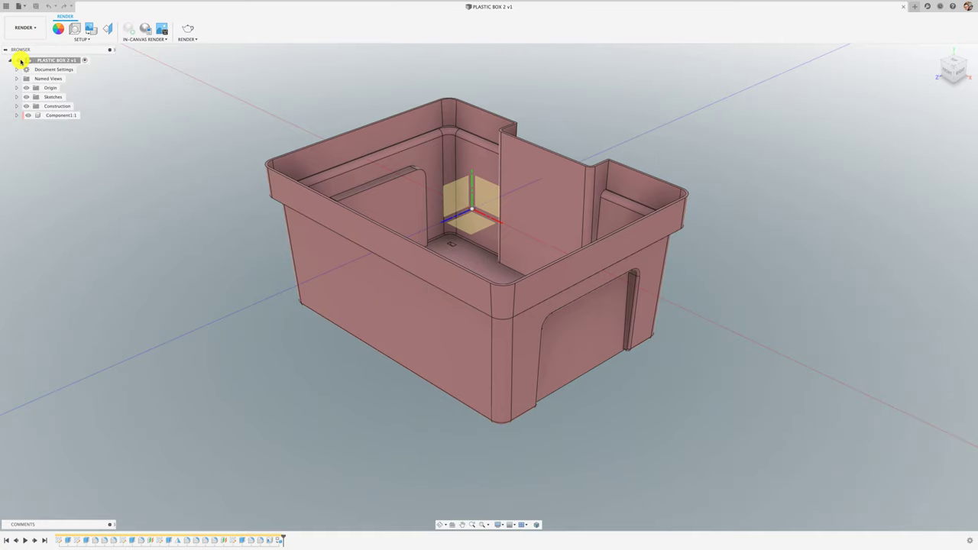
- Drag Default Generic ARA from Favorites onto the box body and close Appearance
{"action": "left_click", "coordinate": [58, 28]}
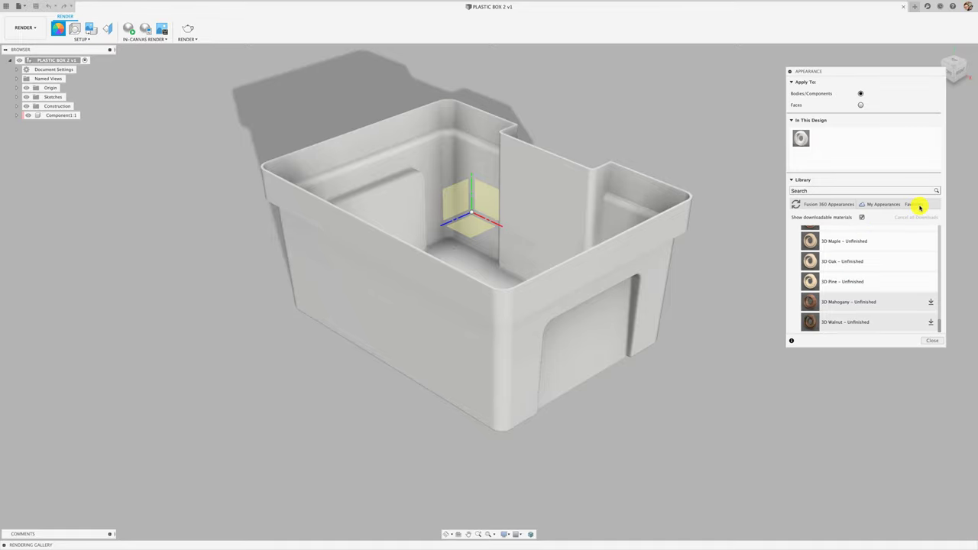
{"action": "left_click", "coordinate": [915, 205]}
{"action": "mouse_move", "coordinate": [798, 223]}
{"action": "left_mouse_down"}
{"action": "mouse_move", "coordinate": [681, 303]}
{"action": "mouse_move", "coordinate": [586, 321]}
{"action": "left_mouse_up"}
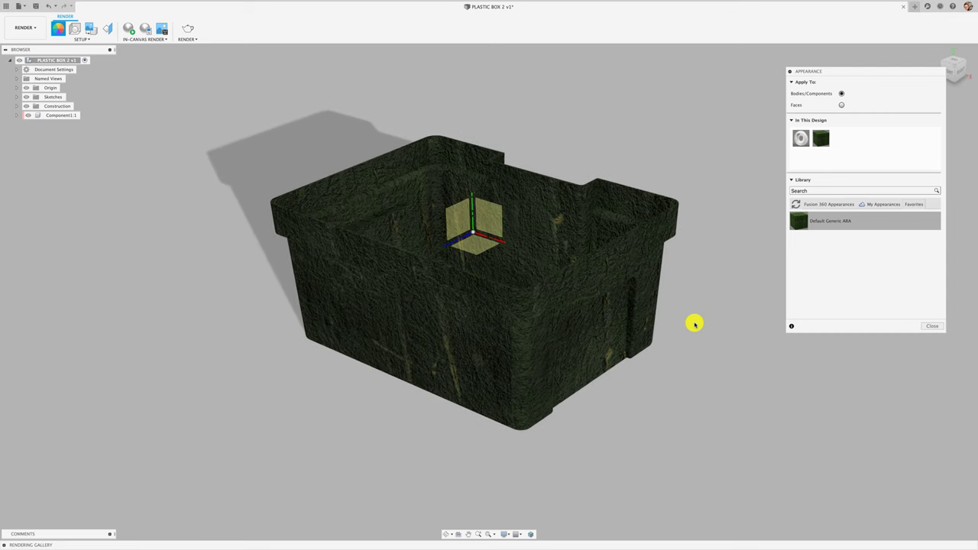
{"action": "left_click", "coordinate": [932, 325]}
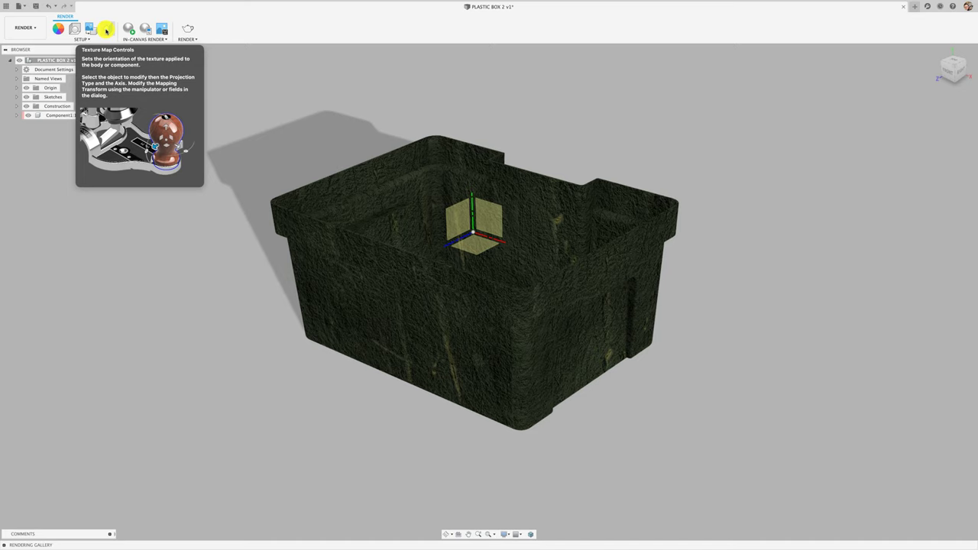
- In Texture Map Controls, set the body's projection to Box and offset it -122.5 mm in X
{"action": "left_click", "coordinate": [107, 29]}
{"action": "left_click", "coordinate": [608, 241]}
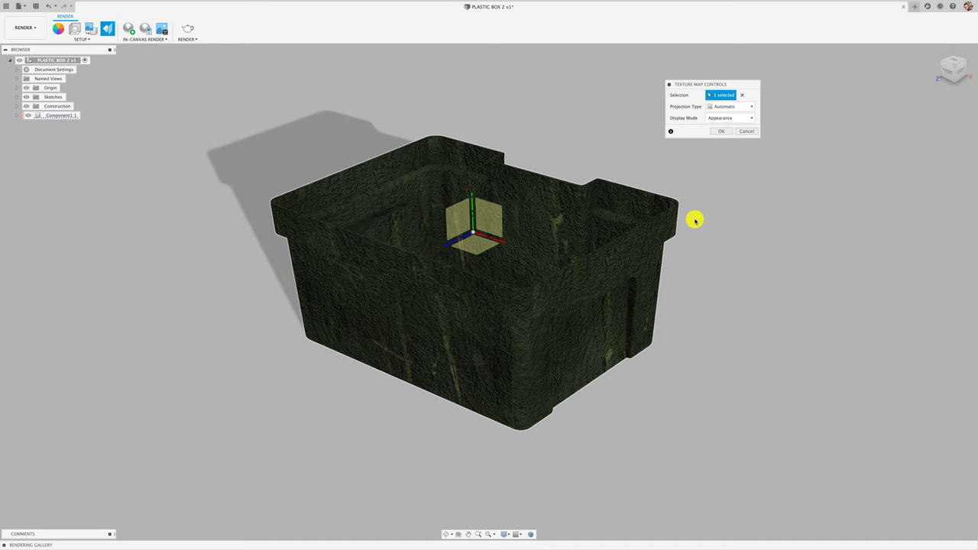
{"action": "left_click", "coordinate": [738, 106]}
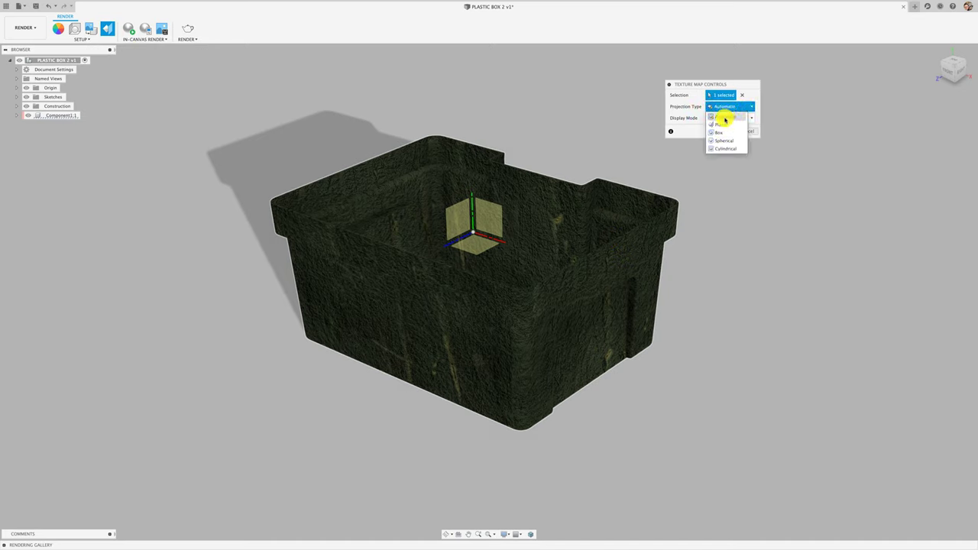
{"action": "left_click", "coordinate": [721, 132]}
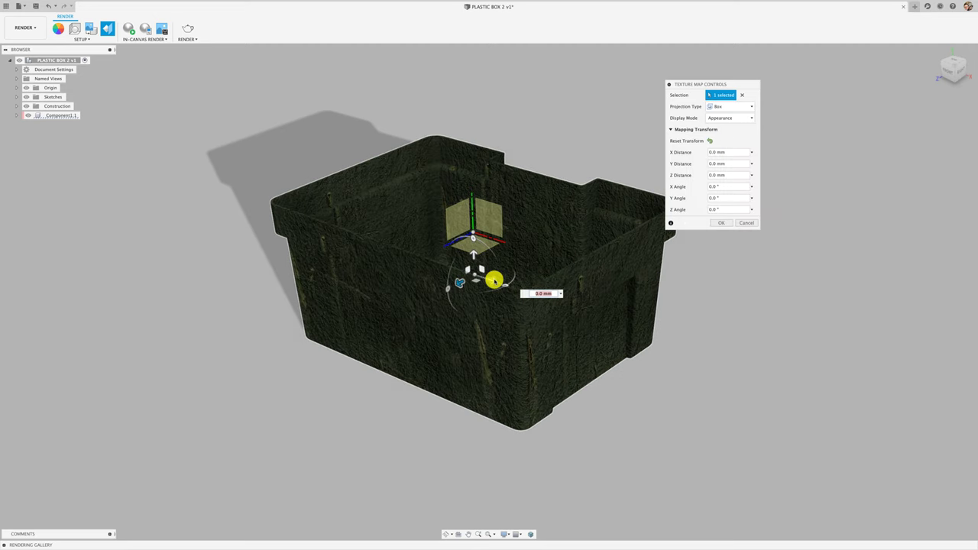
{"action": "left_click_drag", "start_coordinate": [495, 281], "coordinate": [420, 256]}
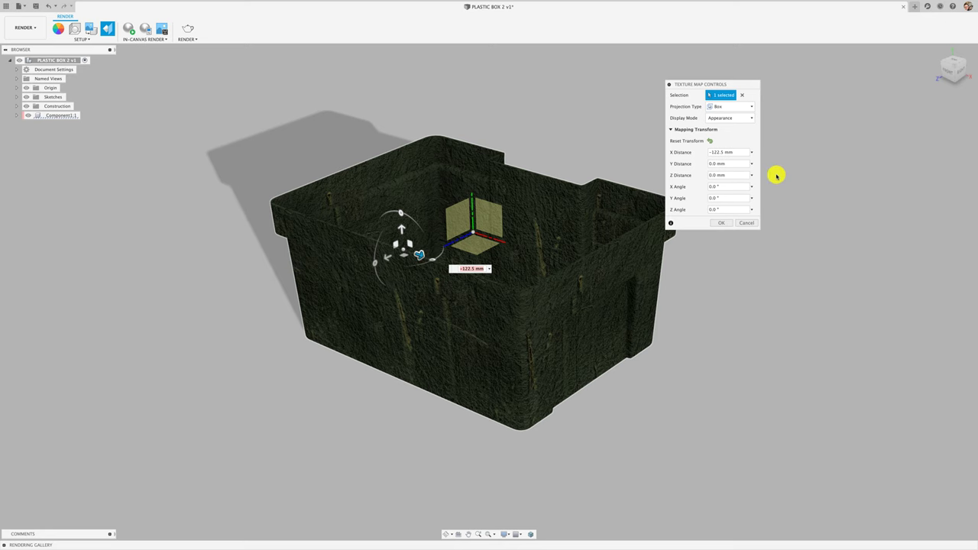
{"action": "left_click", "coordinate": [721, 222]}
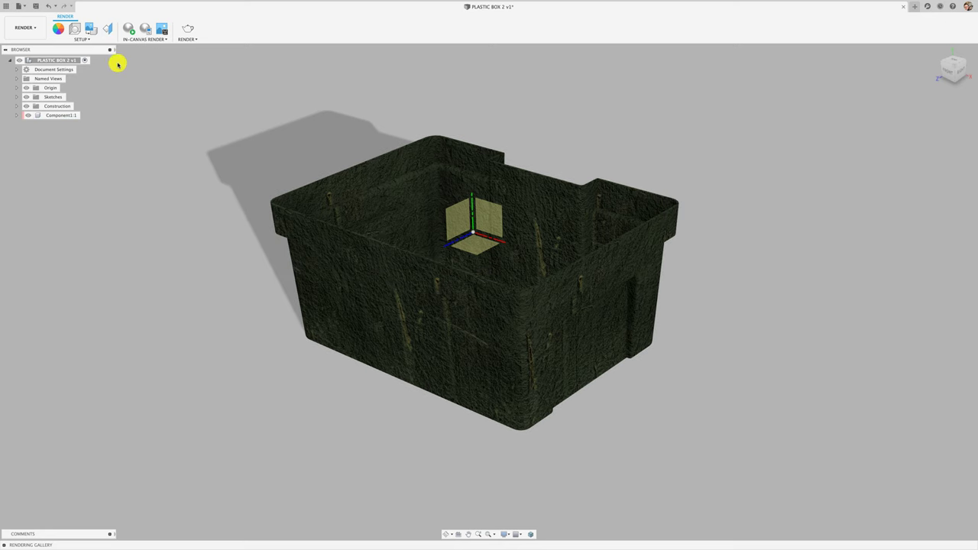
- Return to the Design workspace and open the Default Generic ARA appearance for editing
{"action": "left_click", "coordinate": [30, 28]}
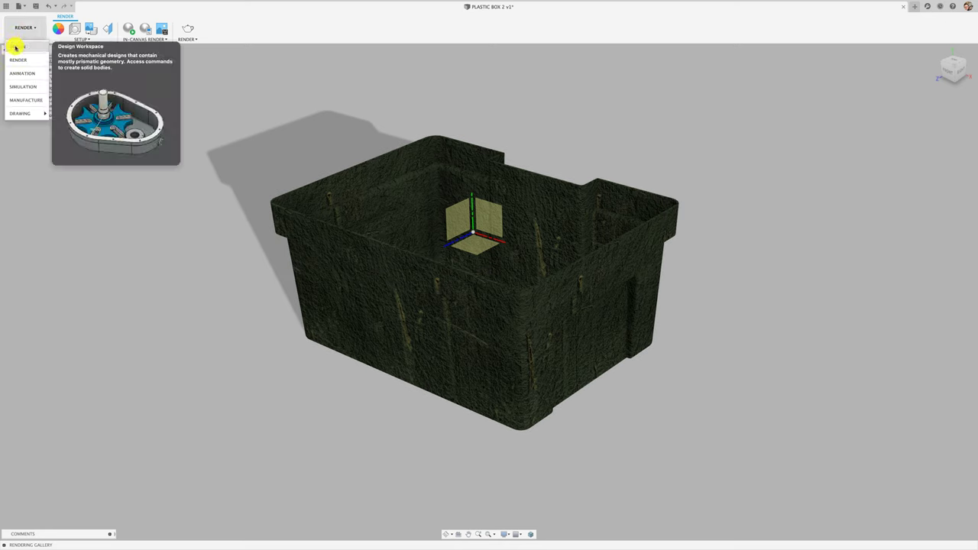
{"action": "left_click", "coordinate": [21, 47]}
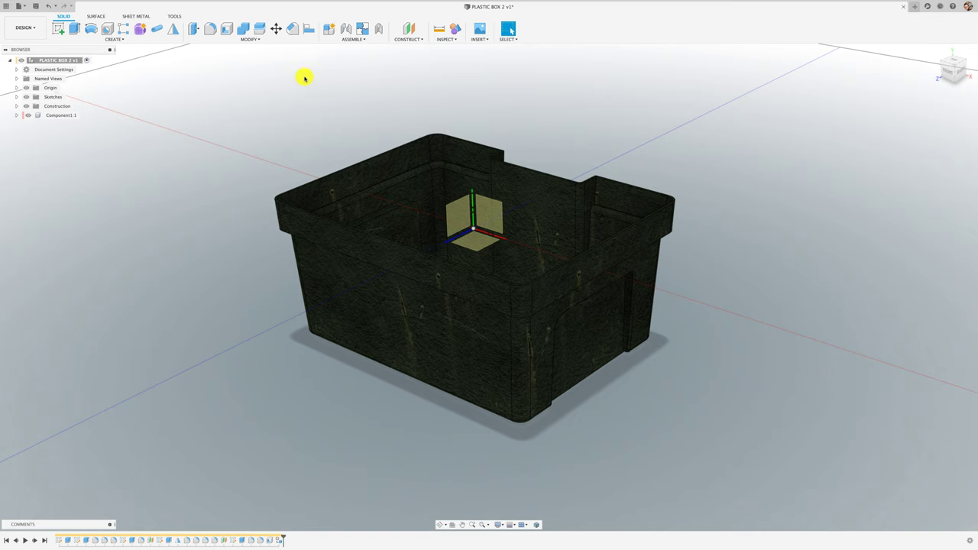
{"action": "left_click", "coordinate": [250, 39]}
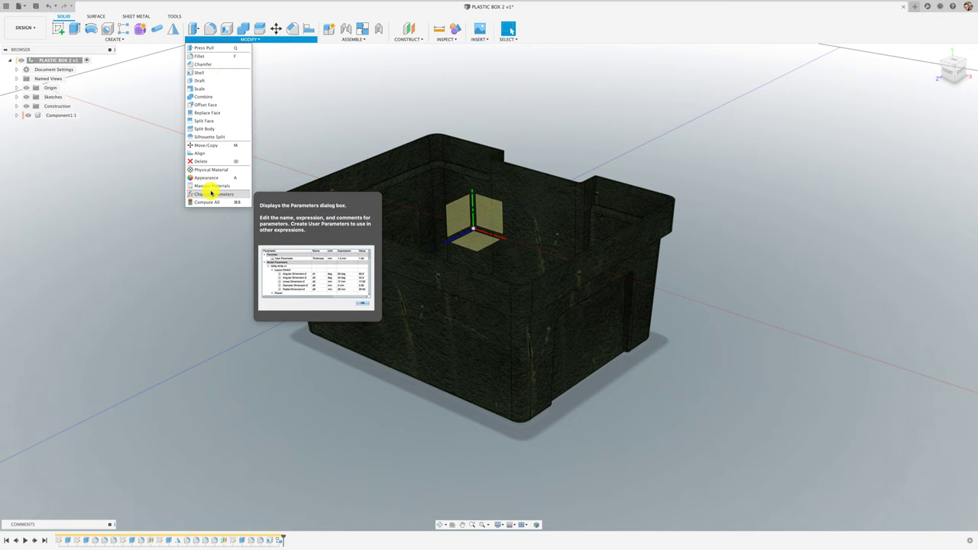
{"action": "left_click", "coordinate": [210, 187]}
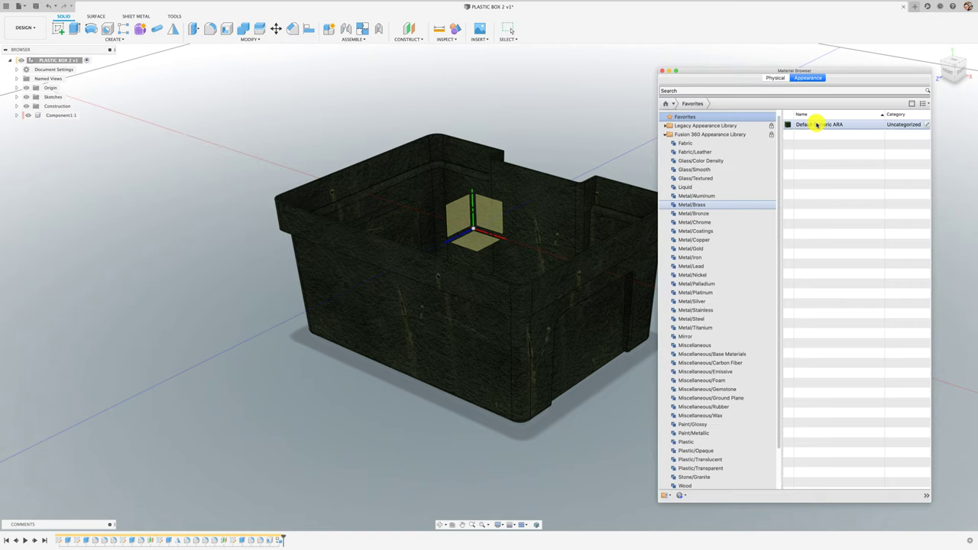
{"action": "double_click", "coordinate": [816, 124]}
{"action": "left_click_drag", "start_coordinate": [860, 75], "coordinate": [449, 59]}
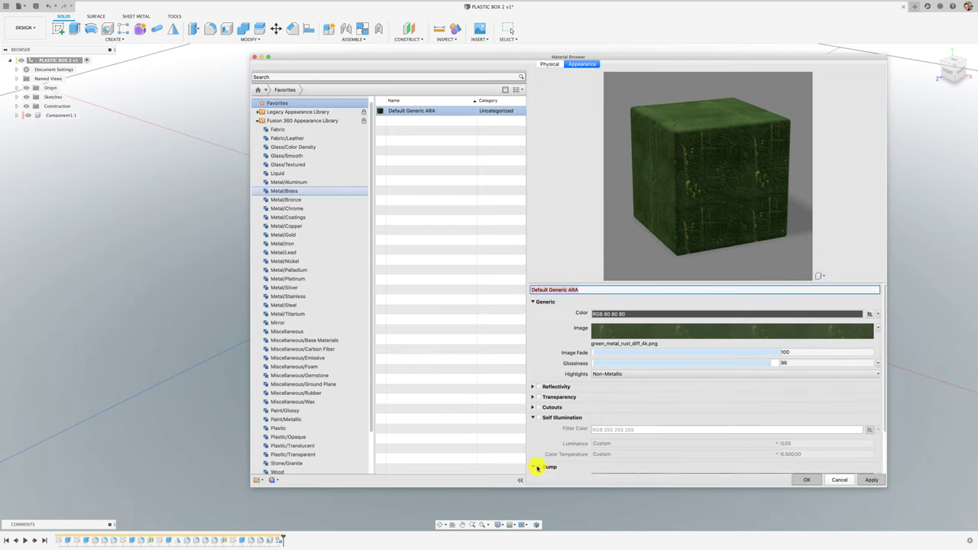
- Confirm the green rust appearance edits and close the Material Browser
{"action": "left_click", "coordinate": [537, 468]}
{"action": "left_click", "coordinate": [537, 467]}
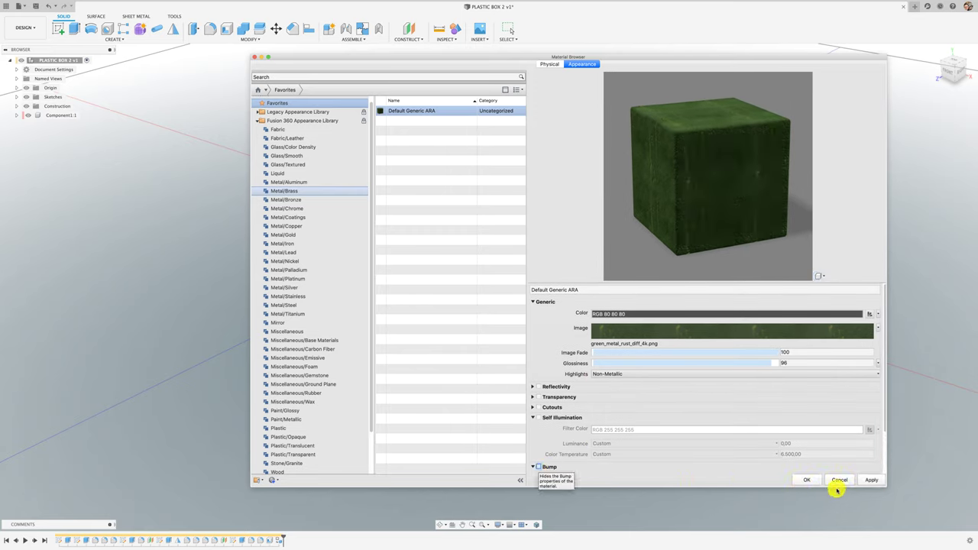
{"action": "left_click", "coordinate": [807, 480]}
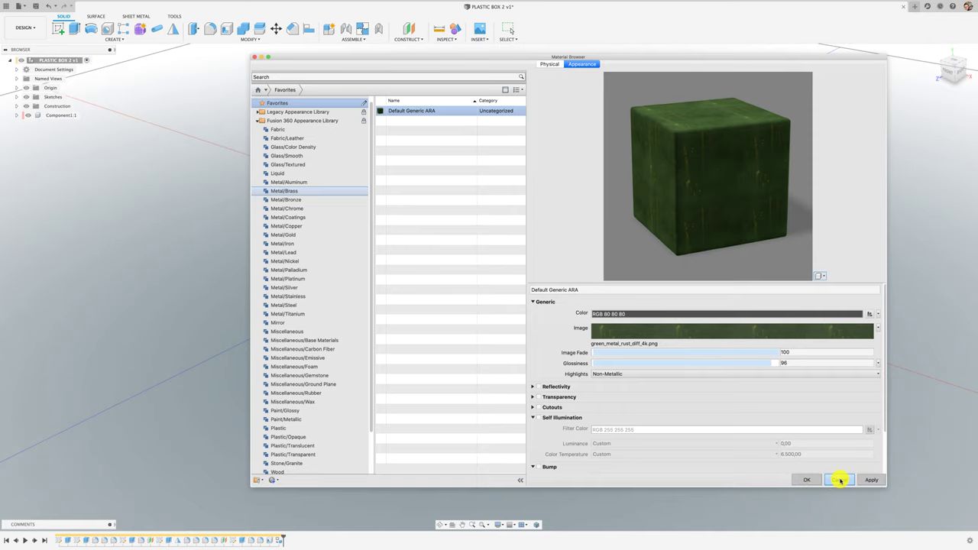
{"action": "left_click", "coordinate": [256, 58]}
{"action": "left_click", "coordinate": [25, 27]}
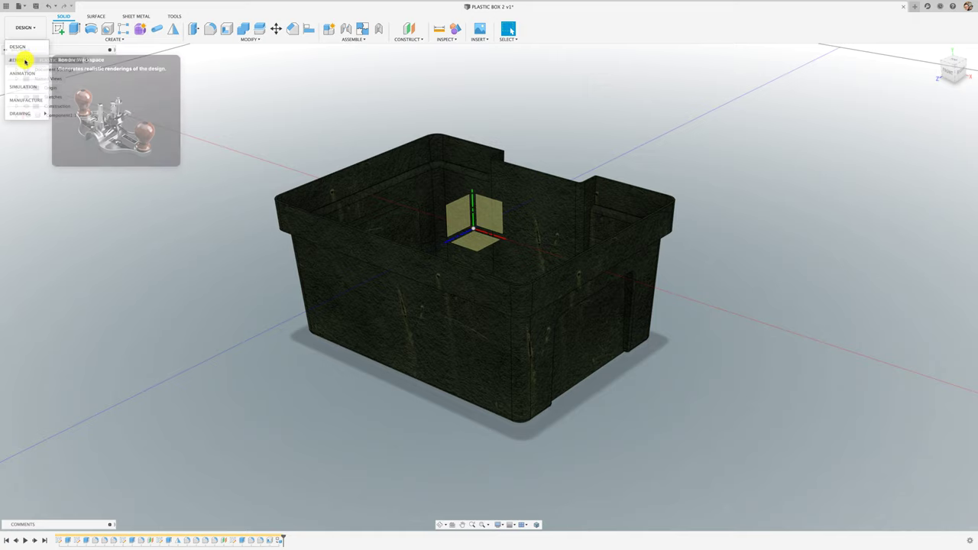
- In the Render workspace, drag the green rust appearance from In This Design onto the box
{"action": "left_click", "coordinate": [25, 61]}
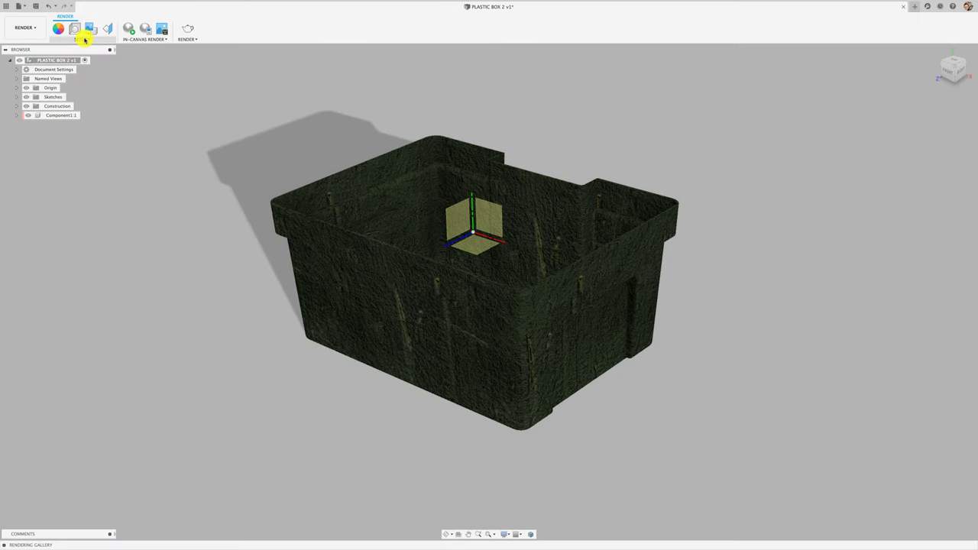
{"action": "left_click", "coordinate": [58, 28]}
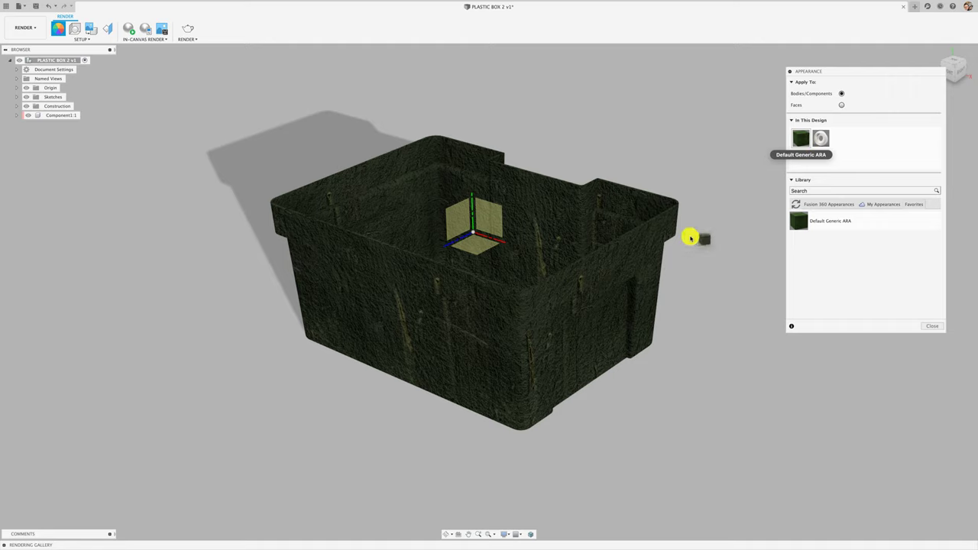
{"action": "left_click_drag", "start_coordinate": [803, 138], "coordinate": [676, 256]}
{"action": "left_click_drag", "start_coordinate": [803, 220], "coordinate": [666, 298]}
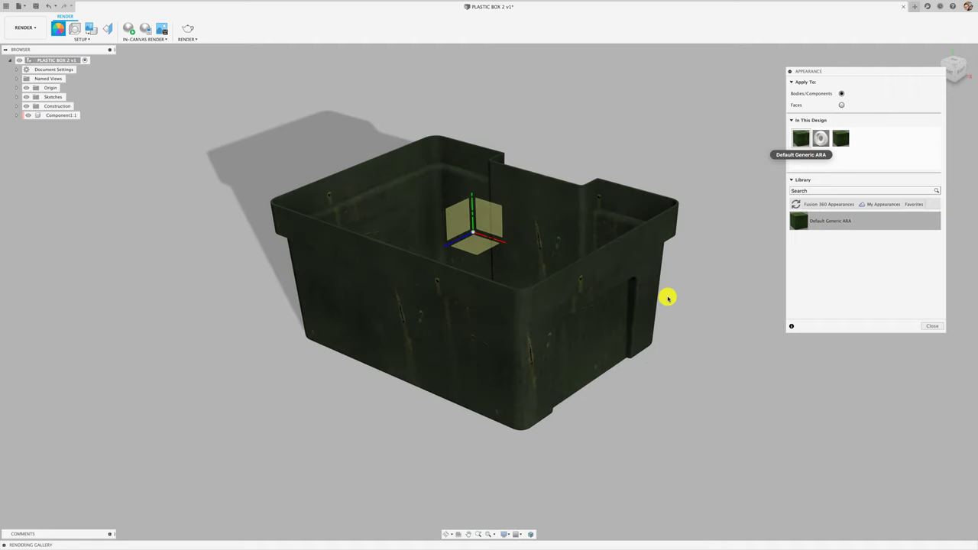
{"action": "left_click", "coordinate": [932, 326]}
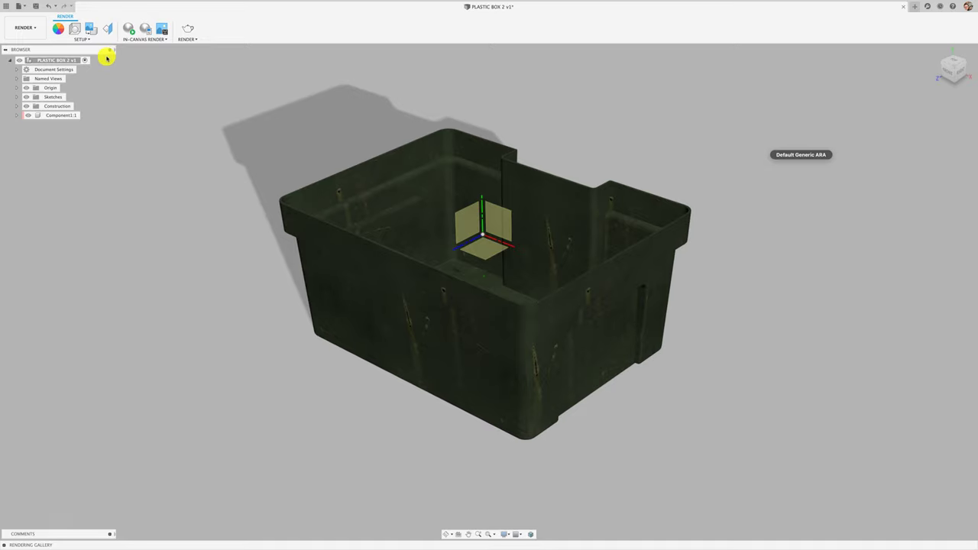
- Load quattro_canti_4k.hdr as a custom environment and apply it to the scene
{"action": "left_click", "coordinate": [77, 30]}
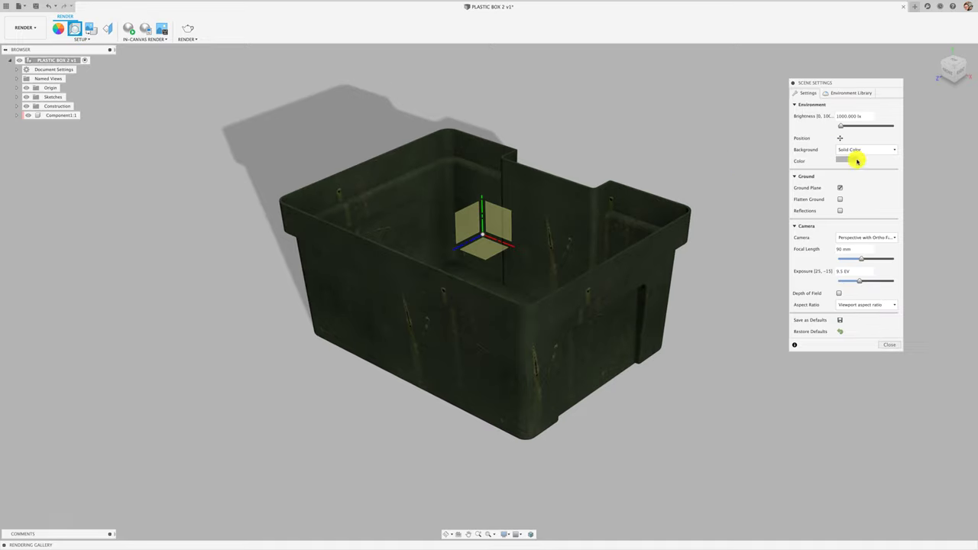
{"action": "left_click", "coordinate": [847, 94]}
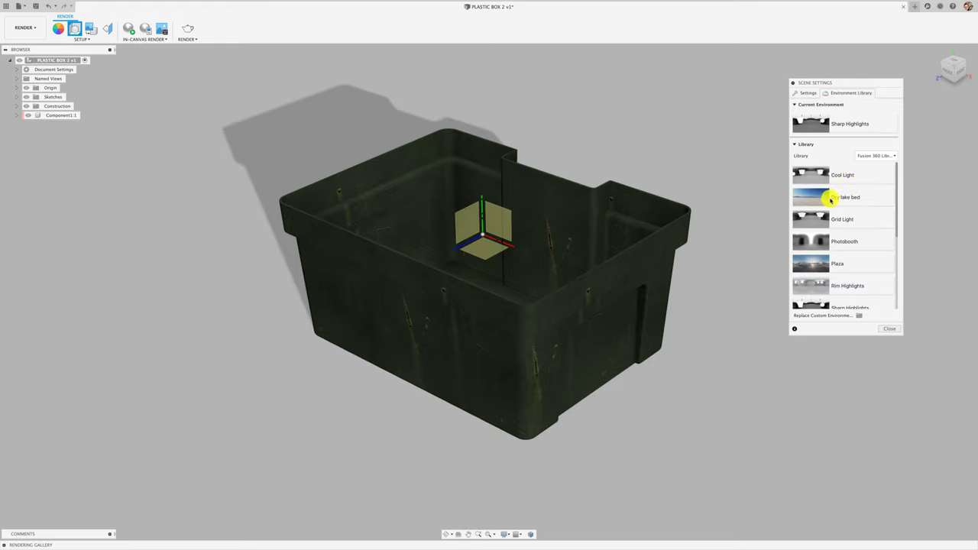
{"action": "left_click", "coordinate": [856, 315]}
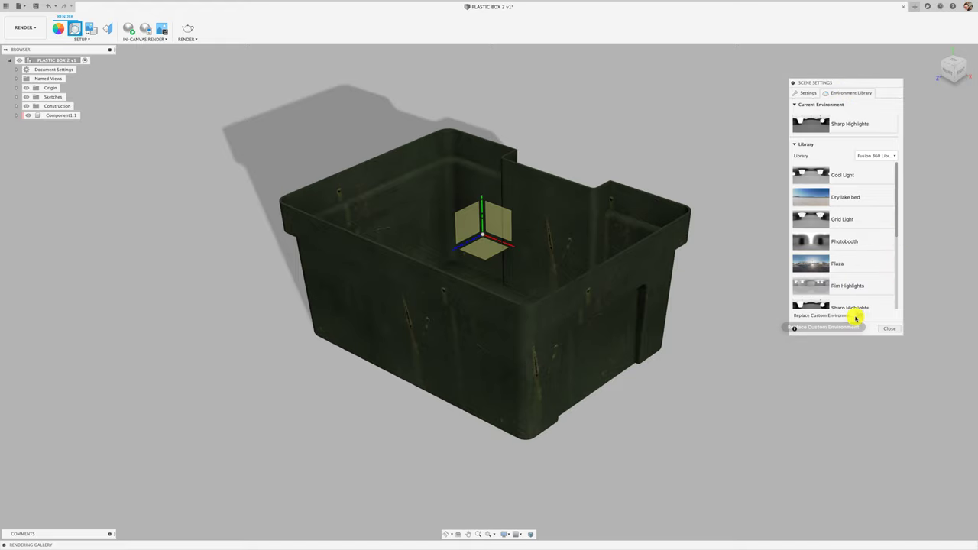
{"action": "left_click", "coordinate": [341, 107]}
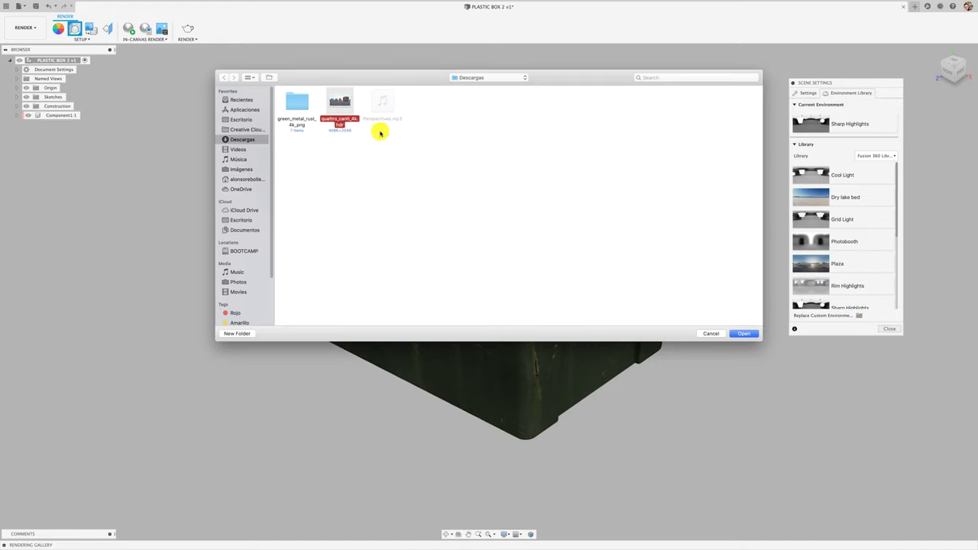
{"action": "left_click", "coordinate": [745, 334]}
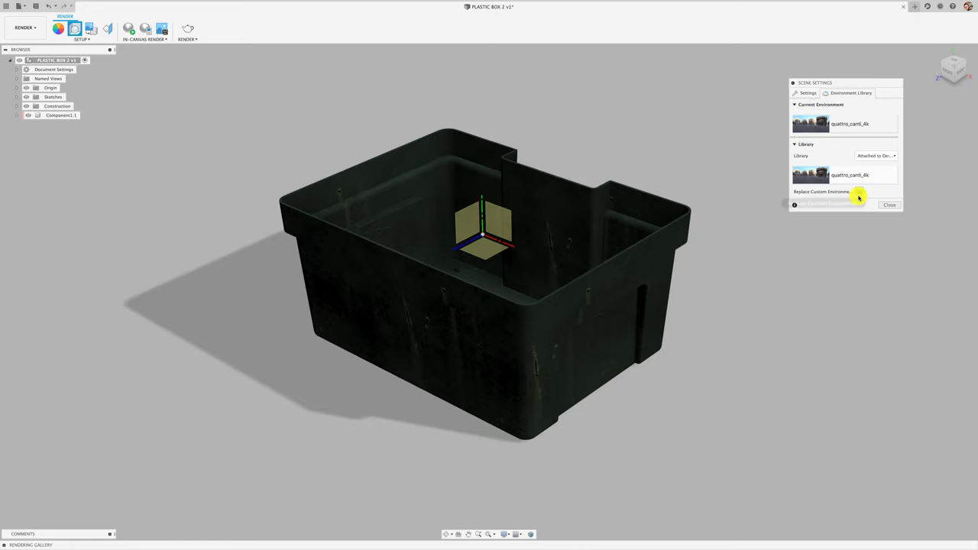
{"action": "mouse_move", "coordinate": [818, 170]}
{"action": "left_mouse_down"}
{"action": "mouse_move", "coordinate": [747, 184]}
{"action": "mouse_move", "coordinate": [762, 194]}
{"action": "left_mouse_up"}
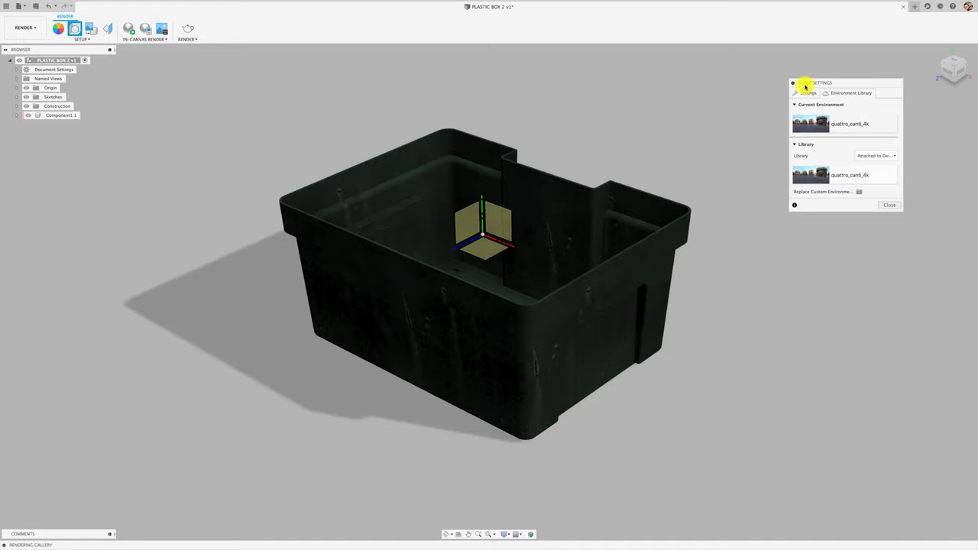
- Set the background to Environment, with rotation reset to 0° and height to 0 mm
{"action": "left_click", "coordinate": [804, 94]}
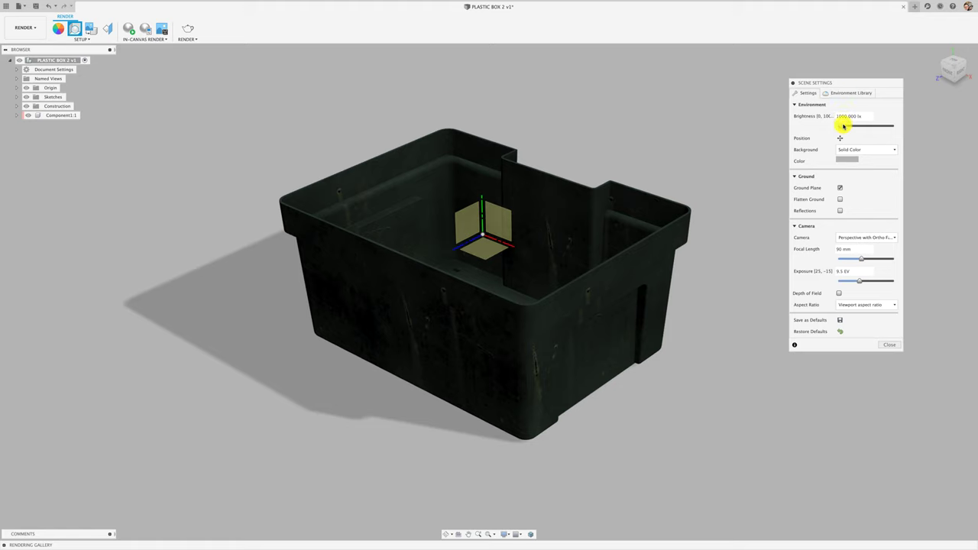
{"action": "left_click", "coordinate": [876, 152]}
{"action": "left_click", "coordinate": [862, 160]}
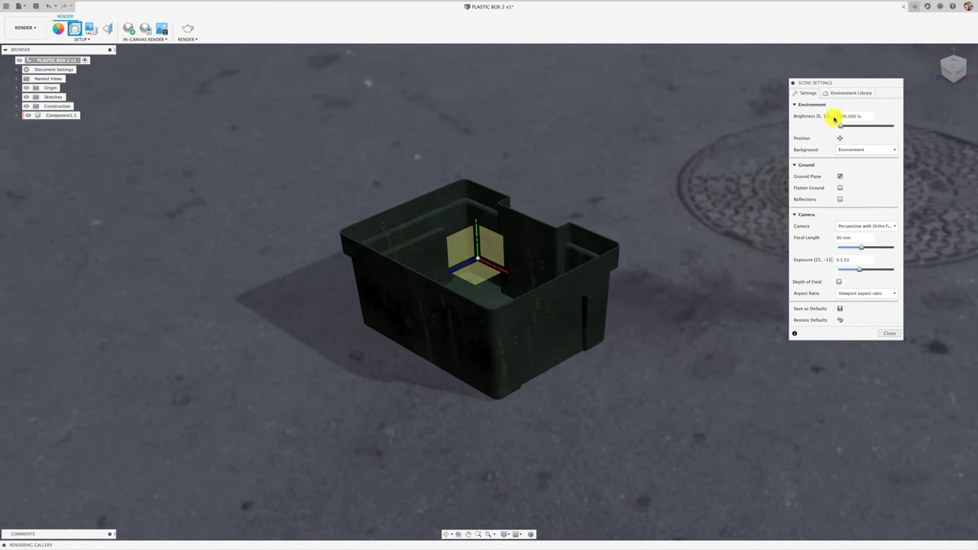
{"action": "left_click", "coordinate": [839, 137]}
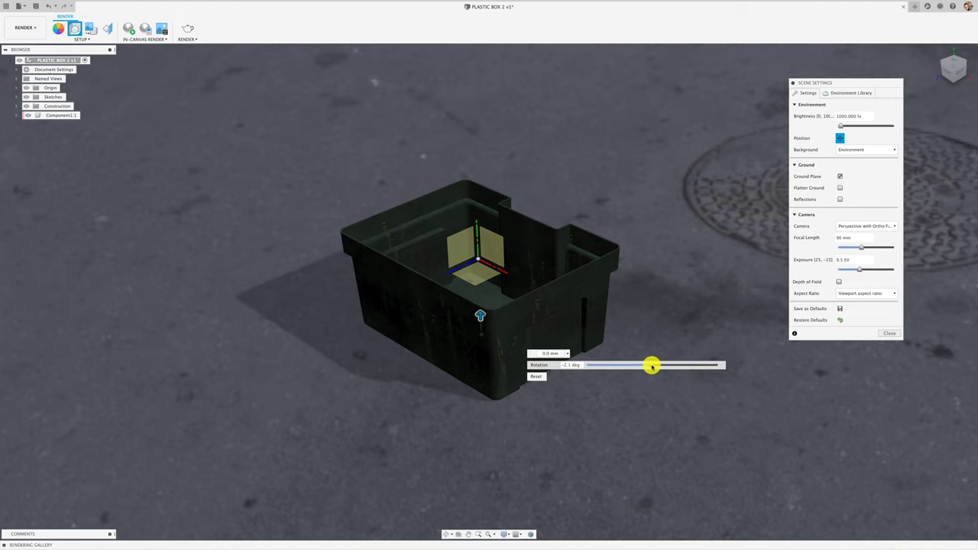
{"action": "left_click_drag", "start_coordinate": [651, 365], "coordinate": [647, 367]}
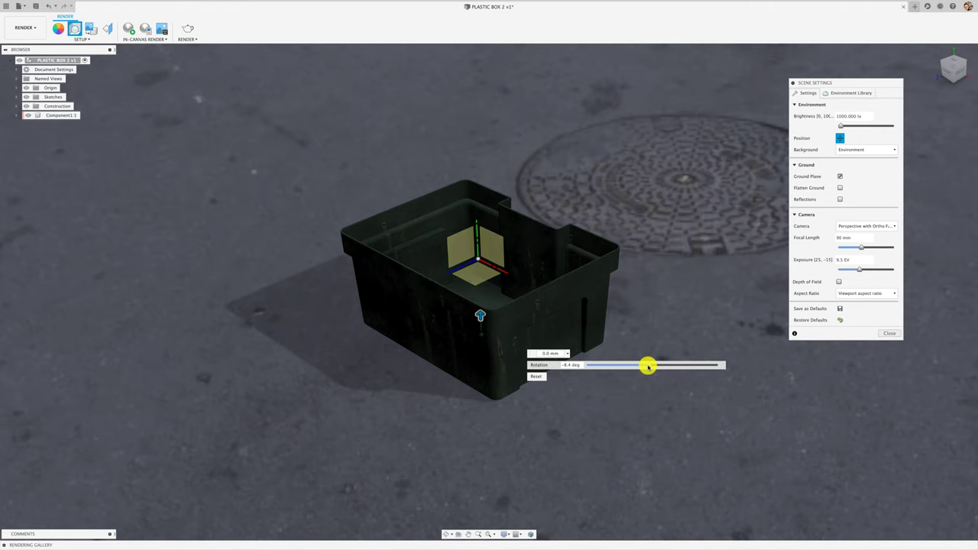
{"action": "left_click", "coordinate": [538, 376]}
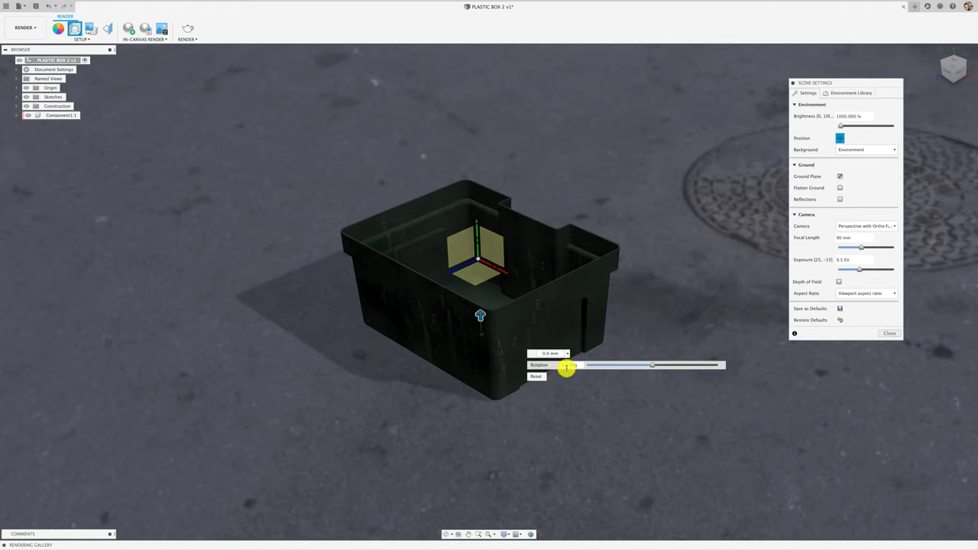
{"action": "mouse_move", "coordinate": [481, 316]}
{"action": "left_mouse_down"}
{"action": "mouse_move", "coordinate": [490, 241]}
{"action": "mouse_move", "coordinate": [500, 344]}
{"action": "left_mouse_up"}
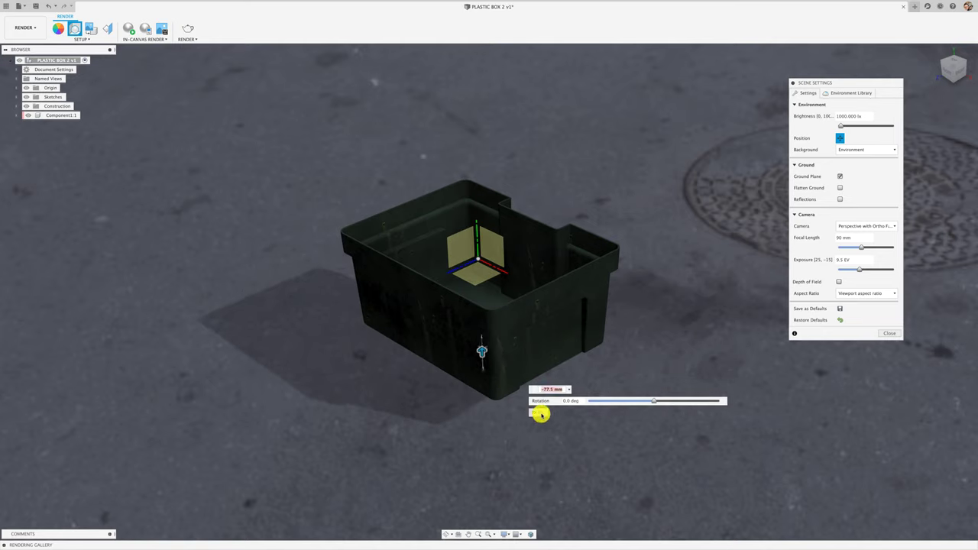
{"action": "left_click", "coordinate": [538, 413]}
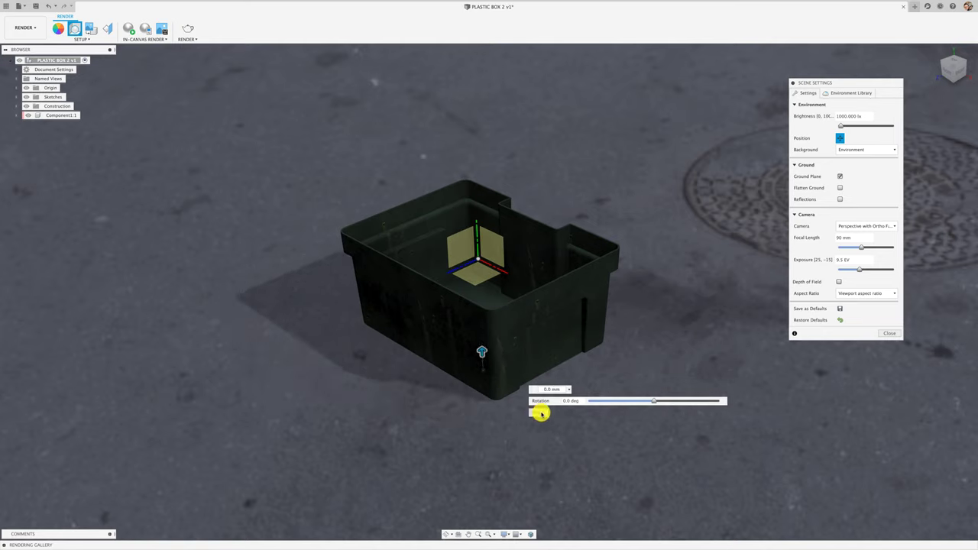
- Flatten the environment ground and set Ground Scale to 0.6
{"action": "left_click", "coordinate": [839, 187]}
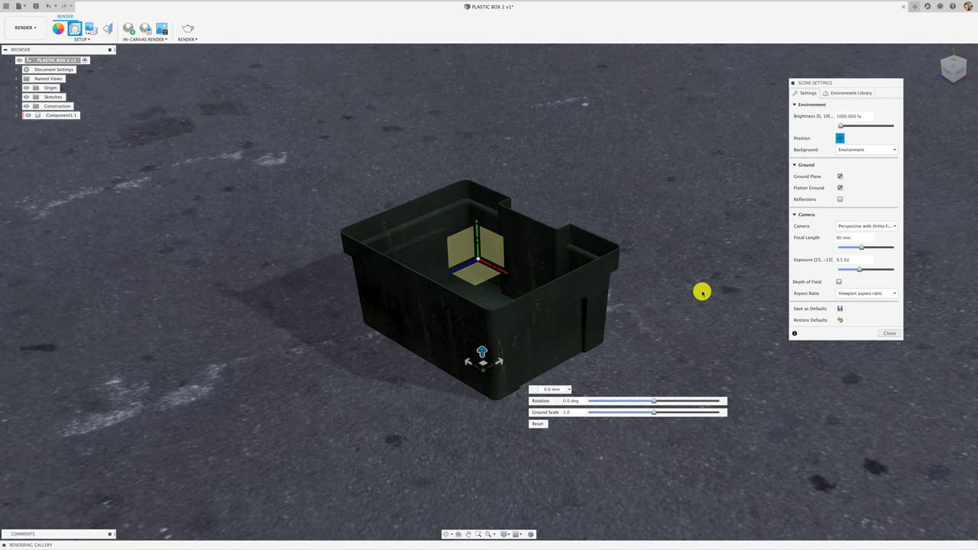
{"action": "mouse_move", "coordinate": [654, 412]}
{"action": "left_mouse_down"}
{"action": "mouse_move", "coordinate": [613, 412]}
{"action": "mouse_move", "coordinate": [668, 411]}
{"action": "mouse_move", "coordinate": [626, 412]}
{"action": "left_mouse_up"}
{"action": "scroll", "coordinate": [634, 367], "scroll_direction": "up", "scroll_amount": 3}
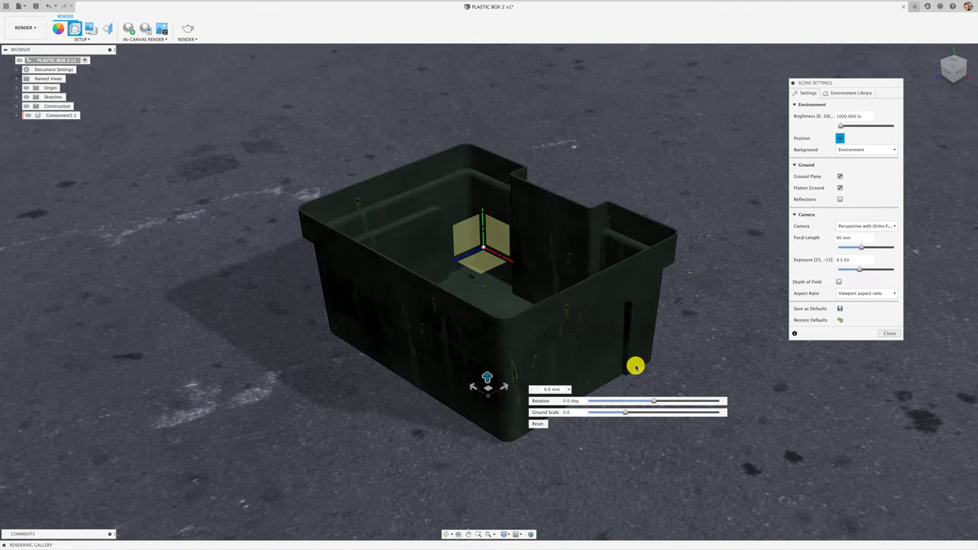
{"action": "scroll", "coordinate": [635, 367], "scroll_direction": "up", "scroll_amount": 1}
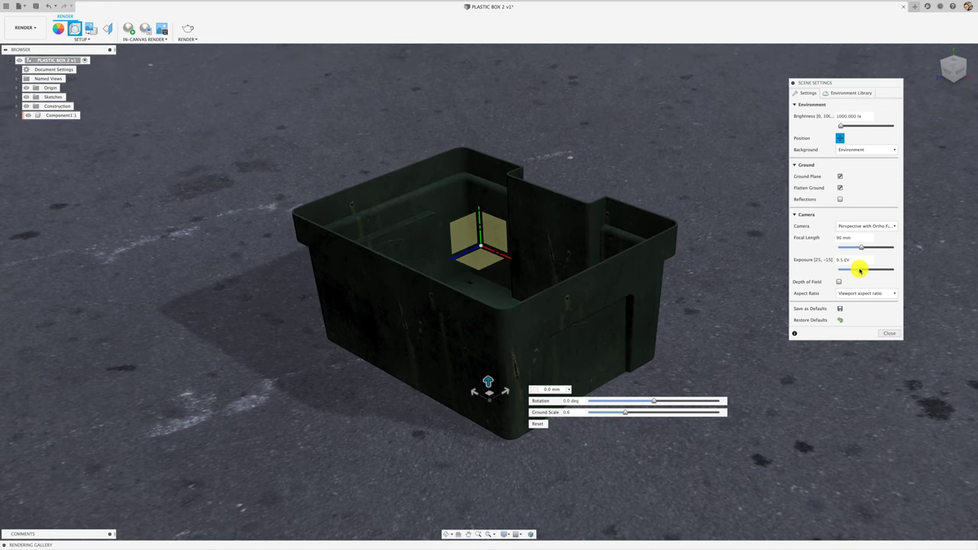
- Brighten the render to 8.1 EV exposure, then bring up Mission Control
{"action": "mouse_move", "coordinate": [859, 270]}
{"action": "left_mouse_down"}
{"action": "mouse_move", "coordinate": [868, 247]}
{"action": "mouse_move", "coordinate": [850, 251]}
{"action": "left_mouse_up"}
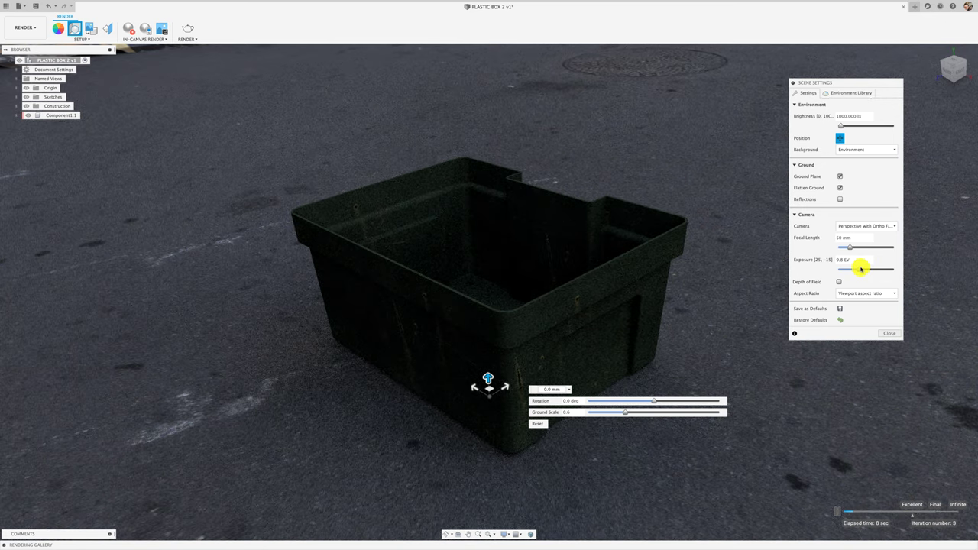
{"action": "left_click_drag", "start_coordinate": [857, 271], "coordinate": [861, 271]}
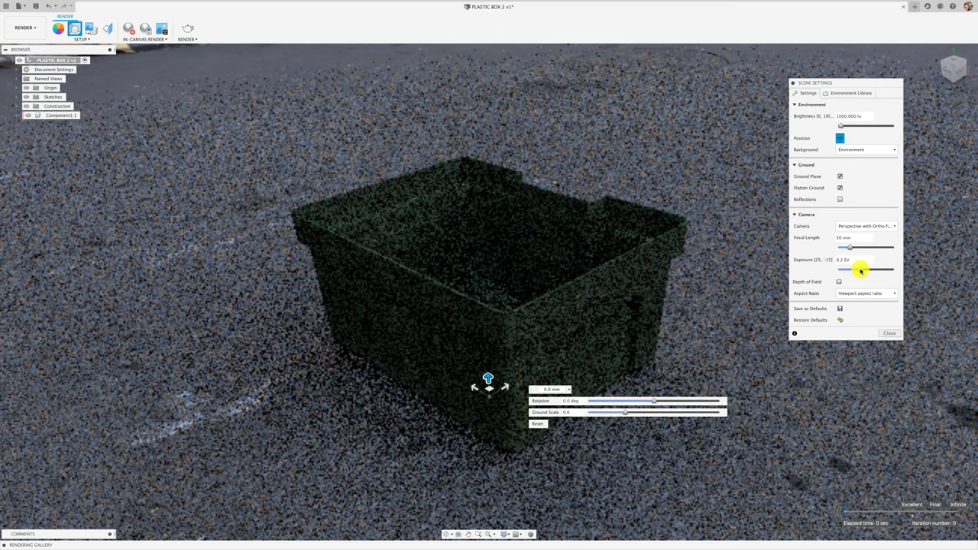
{"action": "left_click_drag", "start_coordinate": [860, 271], "coordinate": [858, 272]}
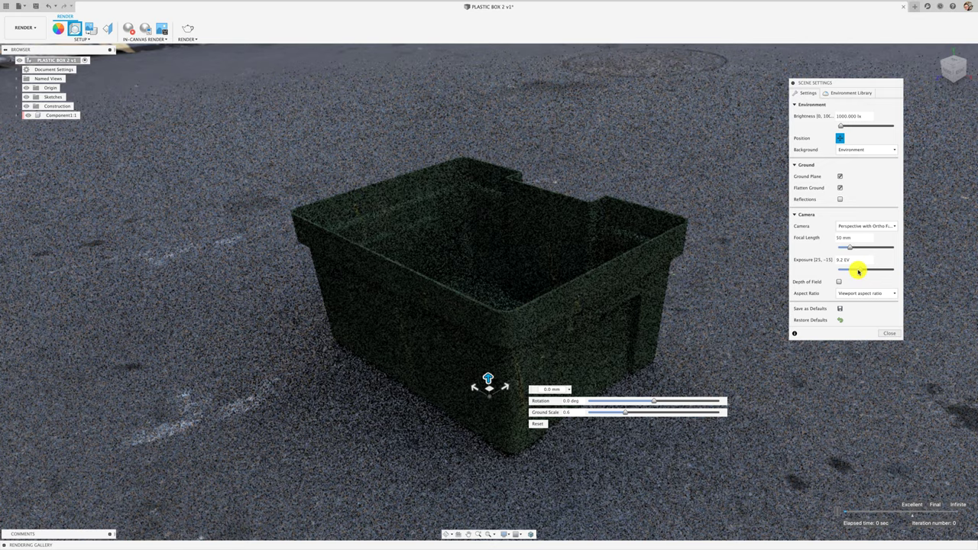
{"action": "left_click", "coordinate": [861, 270]}
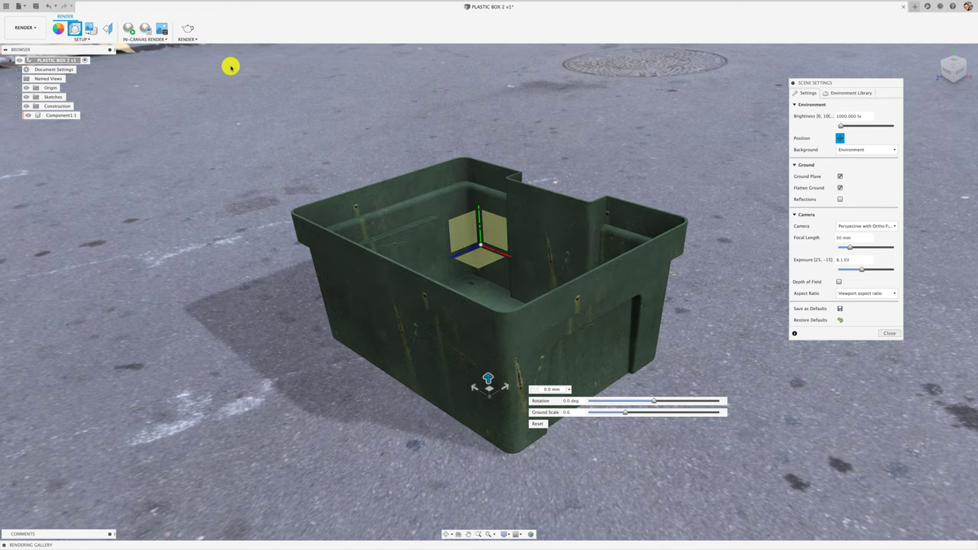
{"action": "key", "text": "ctrl+Up"}
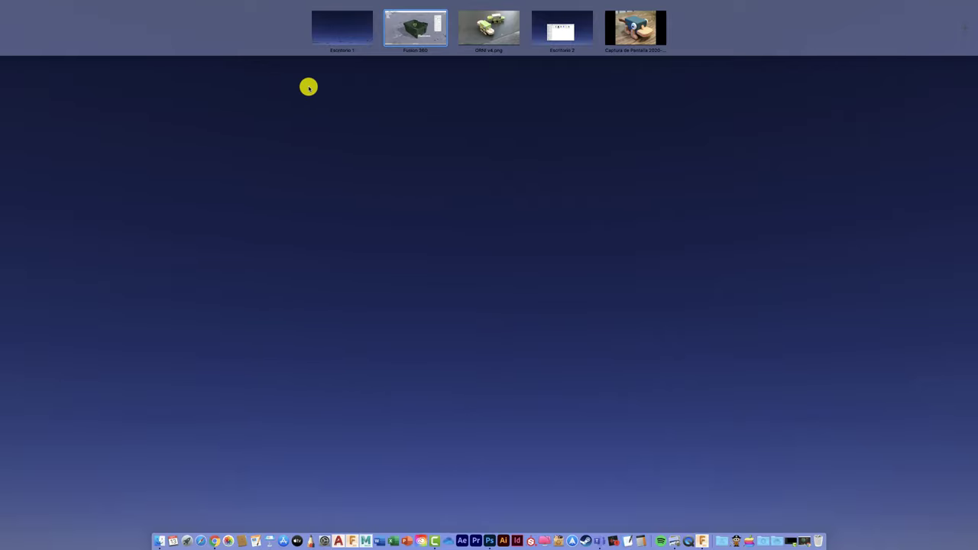
- In Chrome, search Google Images for COCA COLA, limited to large images
{"action": "left_click", "coordinate": [347, 38]}
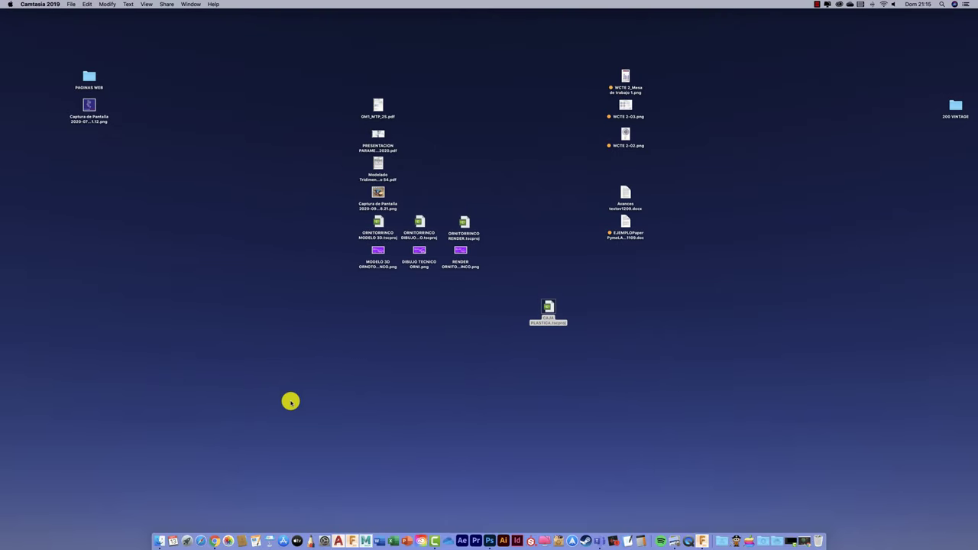
{"action": "left_click", "coordinate": [210, 523]}
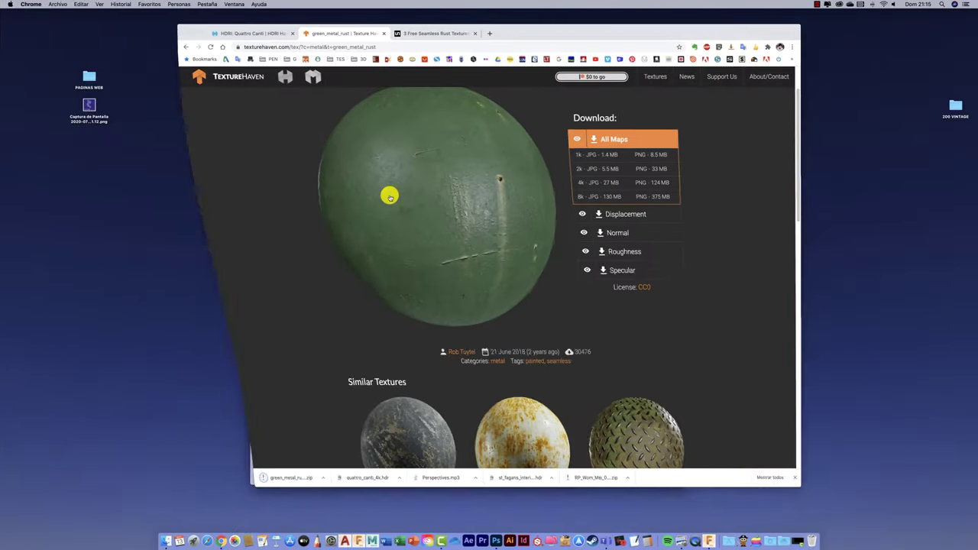
{"action": "left_click", "coordinate": [488, 34]}
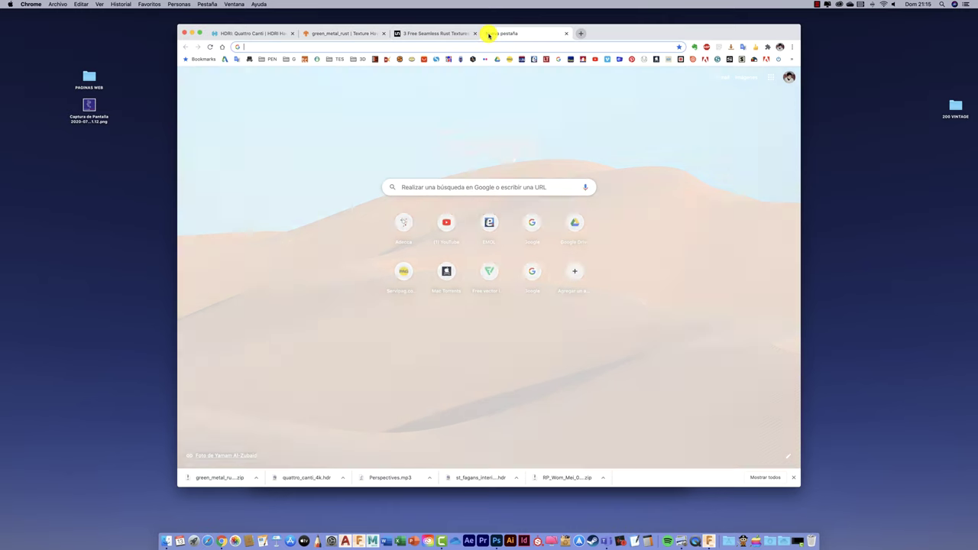
{"action": "type", "text": "COCA"}
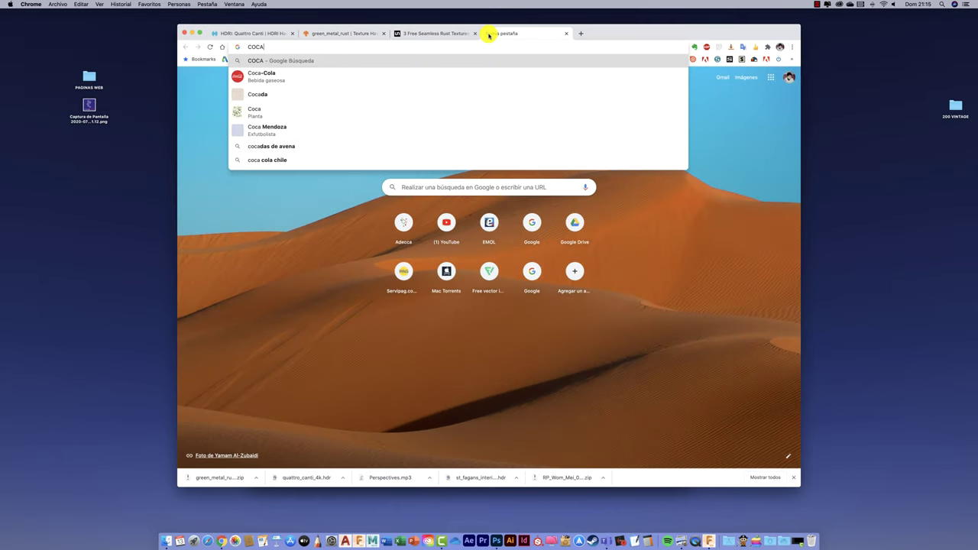
{"action": "type", "text": " COLA"}
{"action": "key", "text": "Return"}
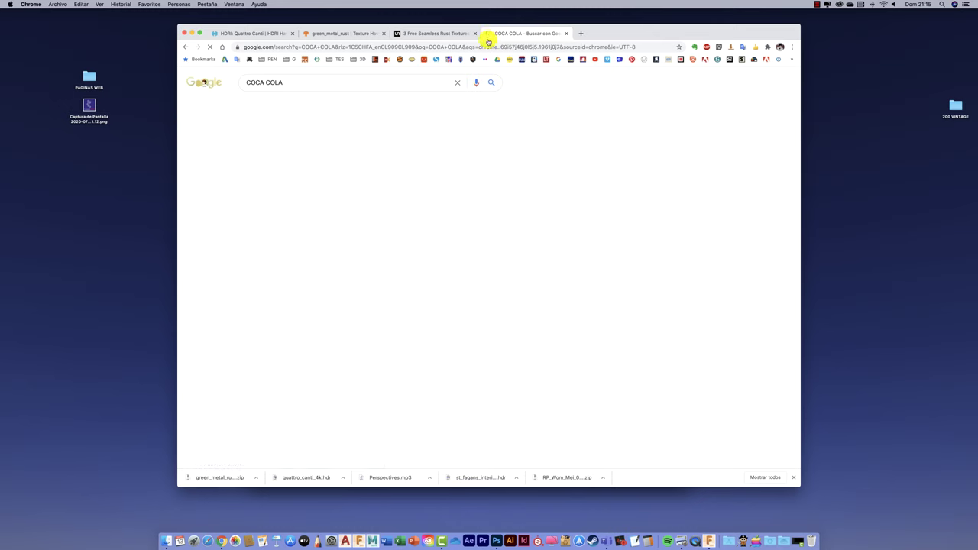
{"action": "left_click", "coordinate": [293, 105]}
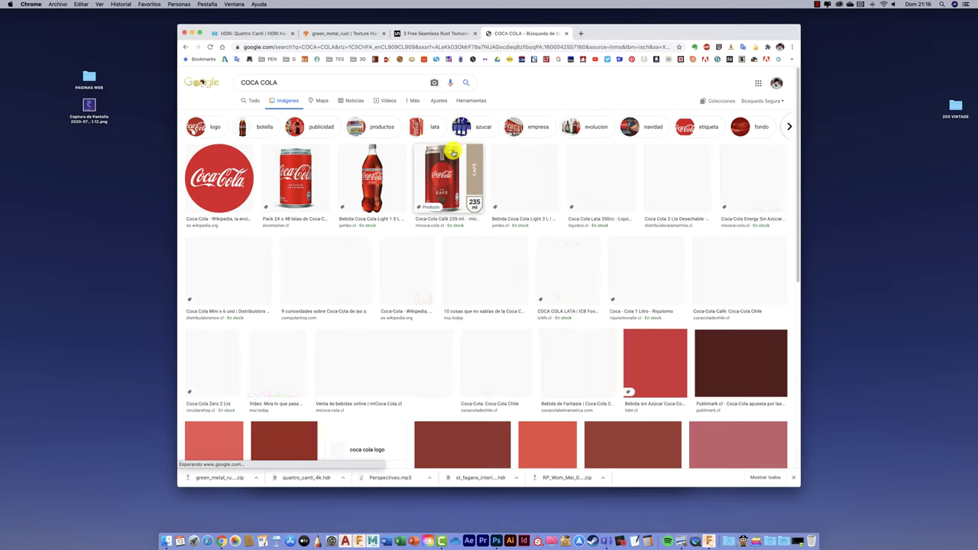
{"action": "left_click", "coordinate": [475, 104]}
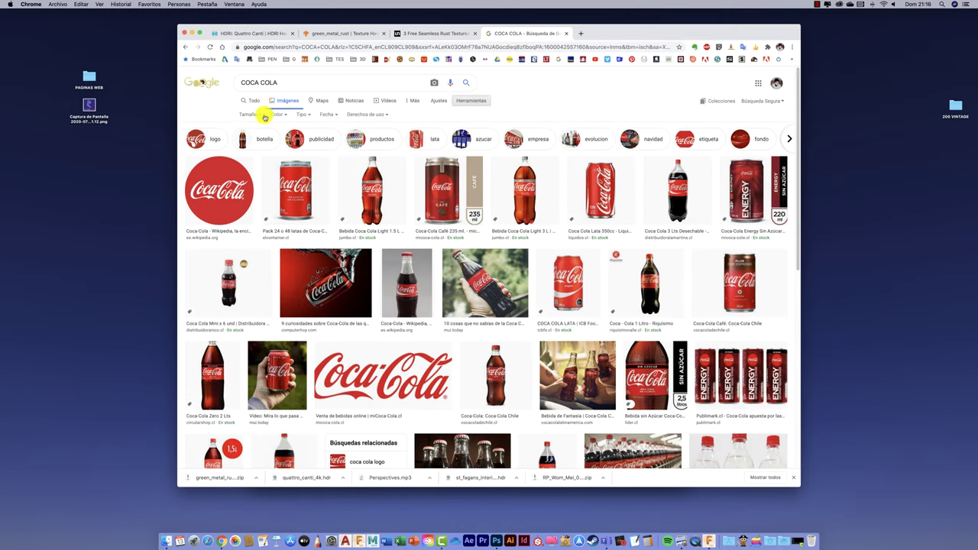
{"action": "left_click", "coordinate": [254, 115]}
{"action": "left_click", "coordinate": [246, 138]}
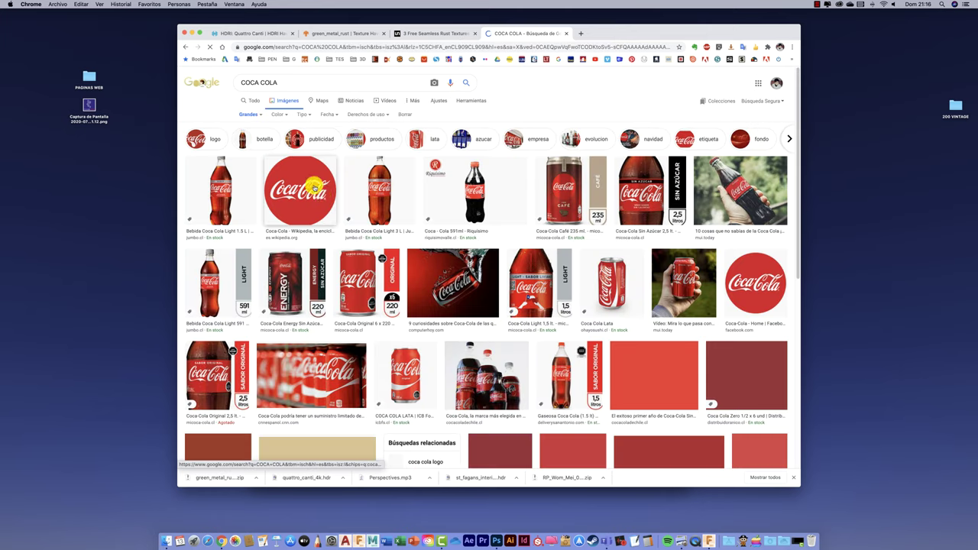
- Refine the search to COCA COLA VINTAGE and preview the round Thirst Quenching tin sign
{"action": "left_click", "coordinate": [297, 83]}
{"action": "type", "text": "VINTAGE"}
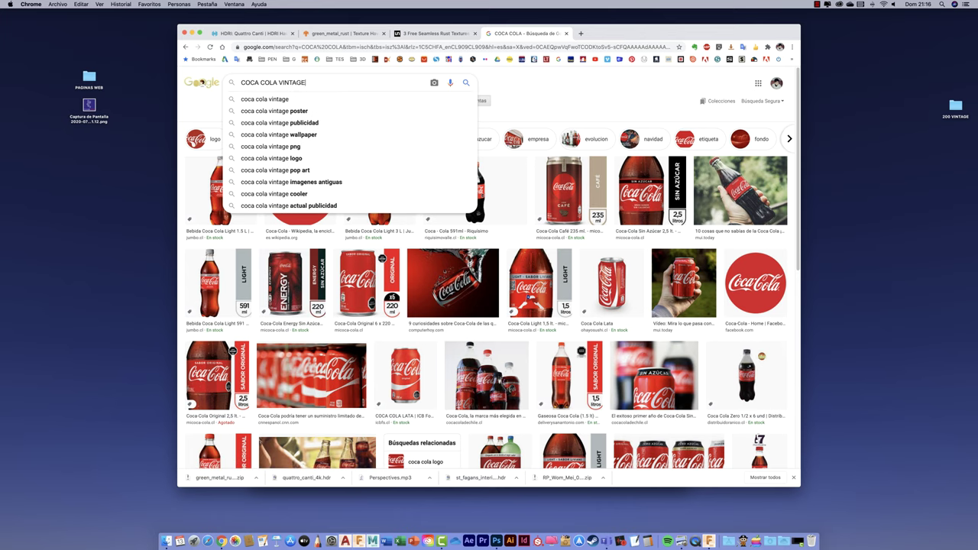
{"action": "key", "text": "Return"}
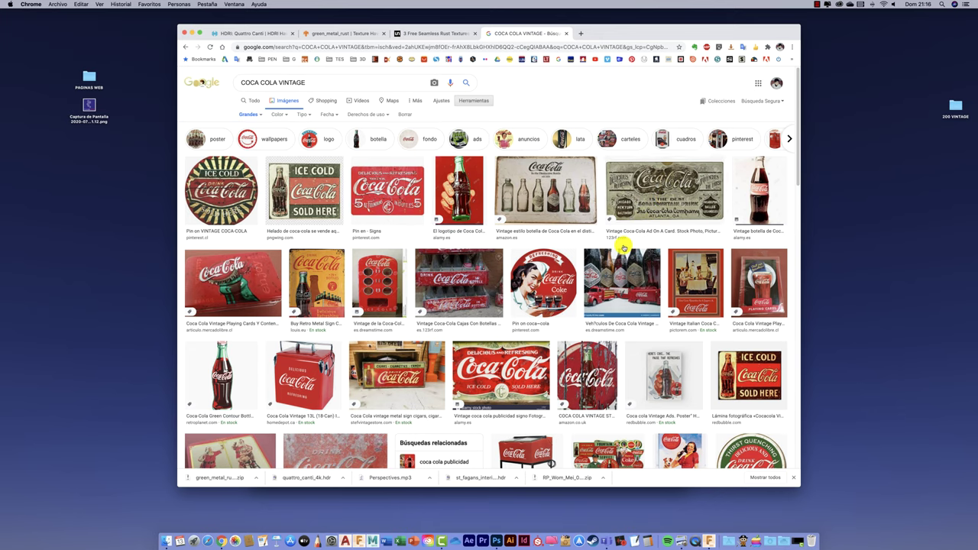
{"action": "scroll", "coordinate": [451, 330], "scroll_direction": "down", "scroll_amount": 3}
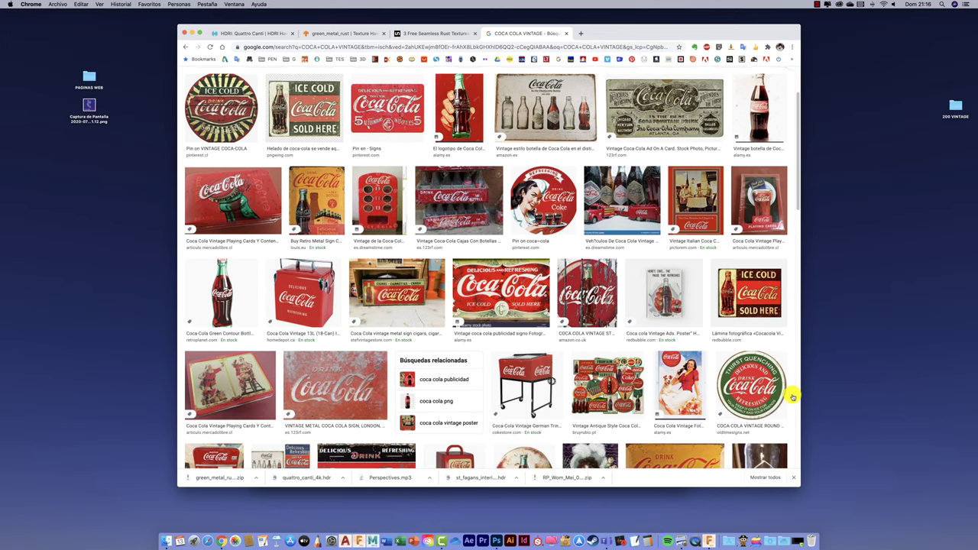
{"action": "left_click", "coordinate": [754, 384]}
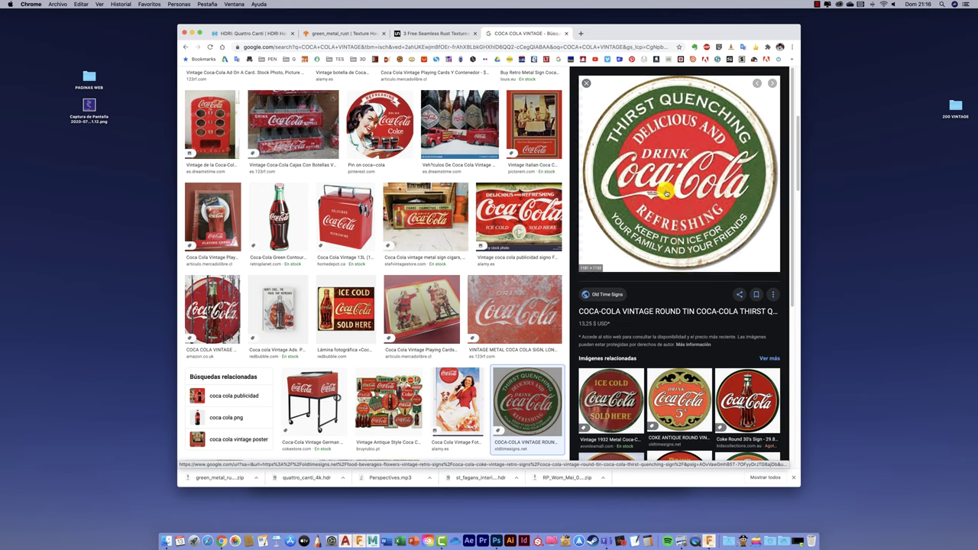
- Save the tin sign image as a PNG to the desktop and close the search tab
{"action": "right_click", "coordinate": [670, 178]}
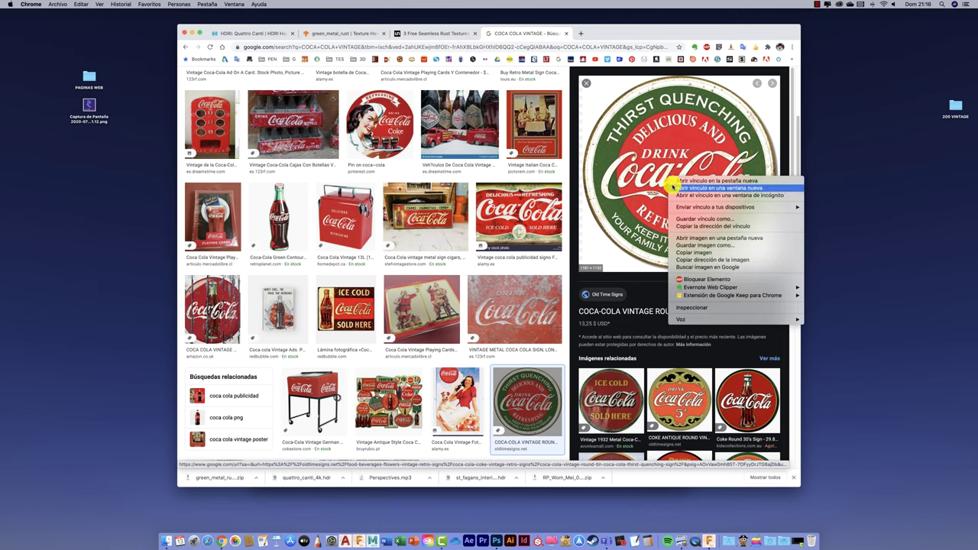
{"action": "left_click", "coordinate": [700, 245]}
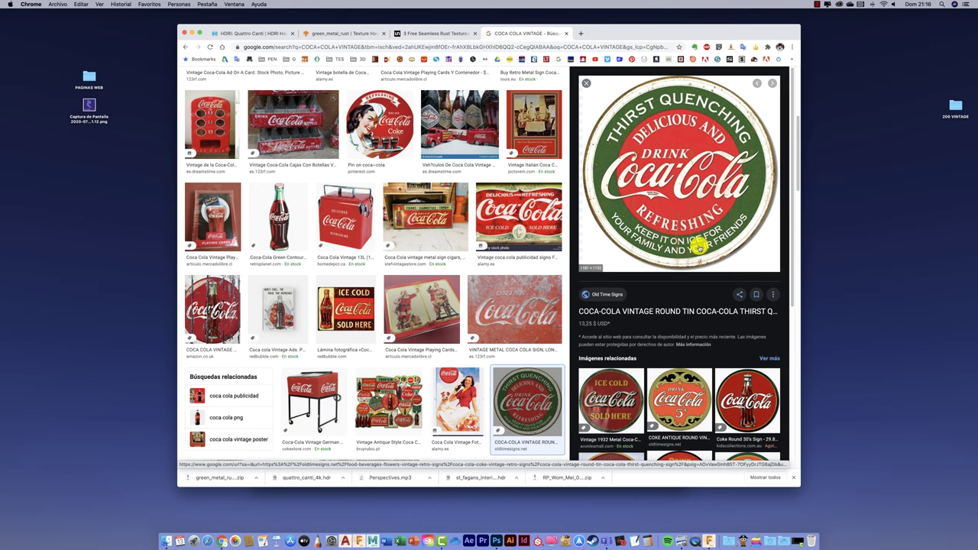
{"action": "left_click", "coordinate": [353, 123]}
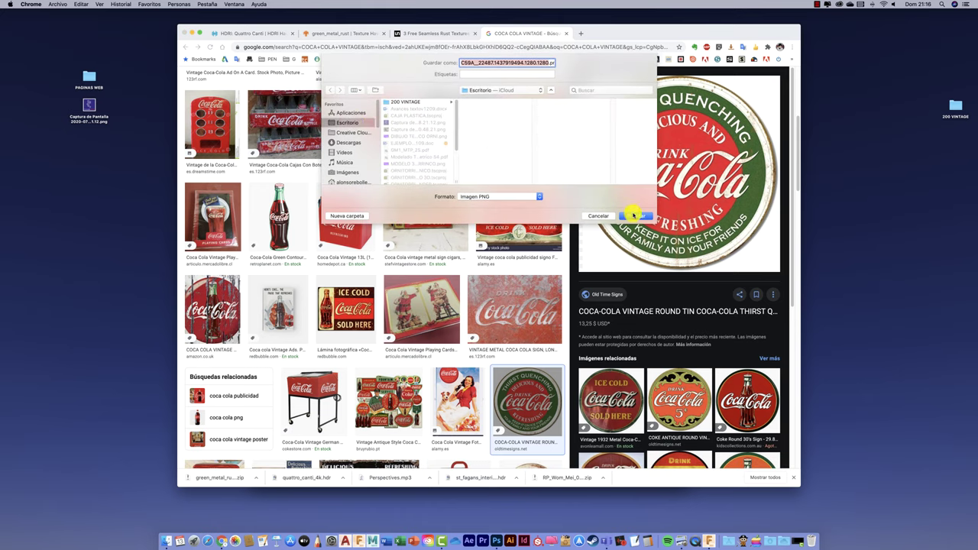
{"action": "left_click", "coordinate": [635, 215]}
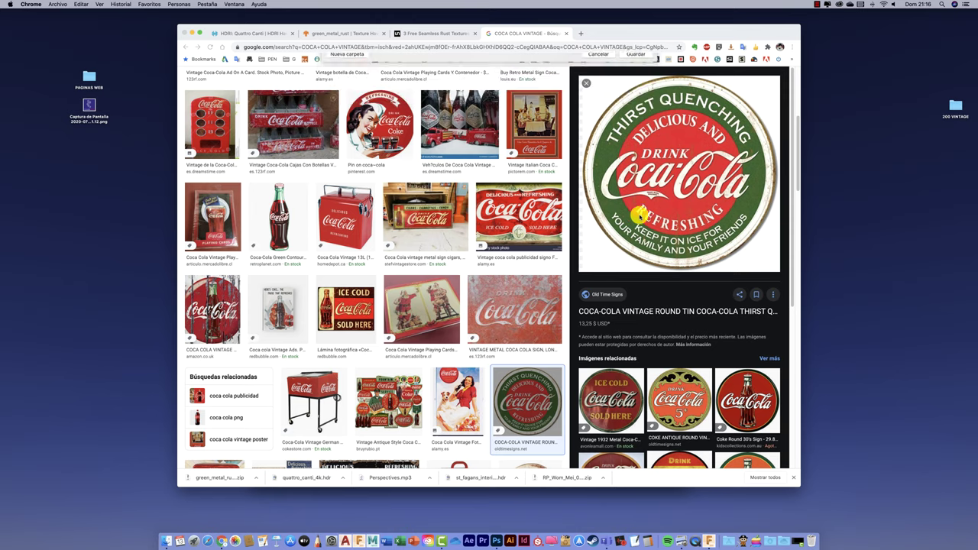
{"action": "left_click", "coordinate": [566, 33]}
{"action": "left_click", "coordinate": [193, 34]}
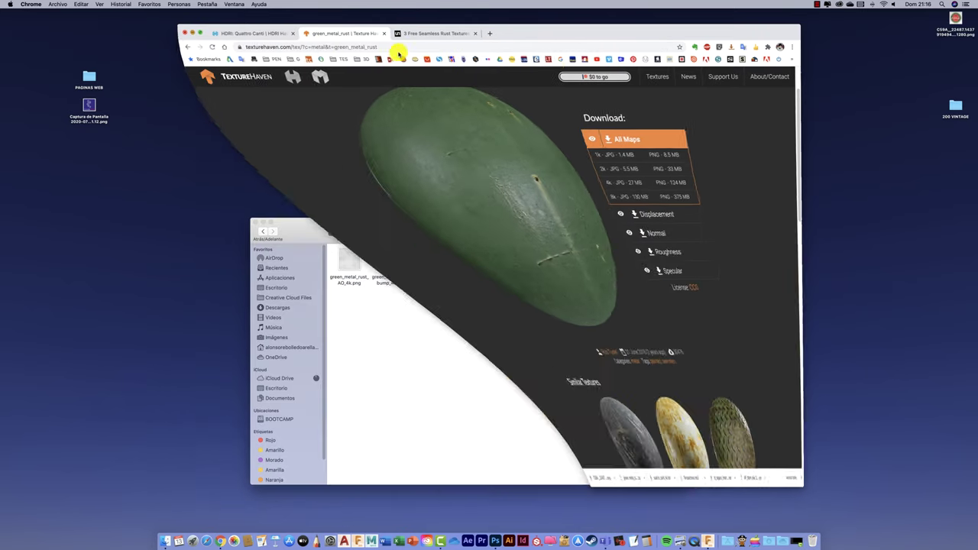
- Open the downloaded sign image from the desktop in Adobe Photoshop 2020
{"action": "left_click_drag", "start_coordinate": [954, 23], "coordinate": [789, 227]}
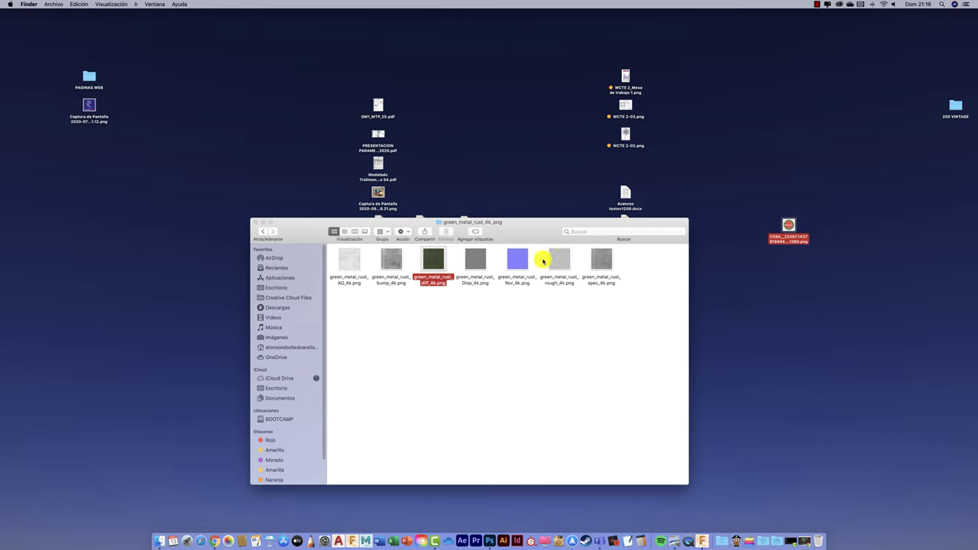
{"action": "left_click", "coordinate": [256, 223]}
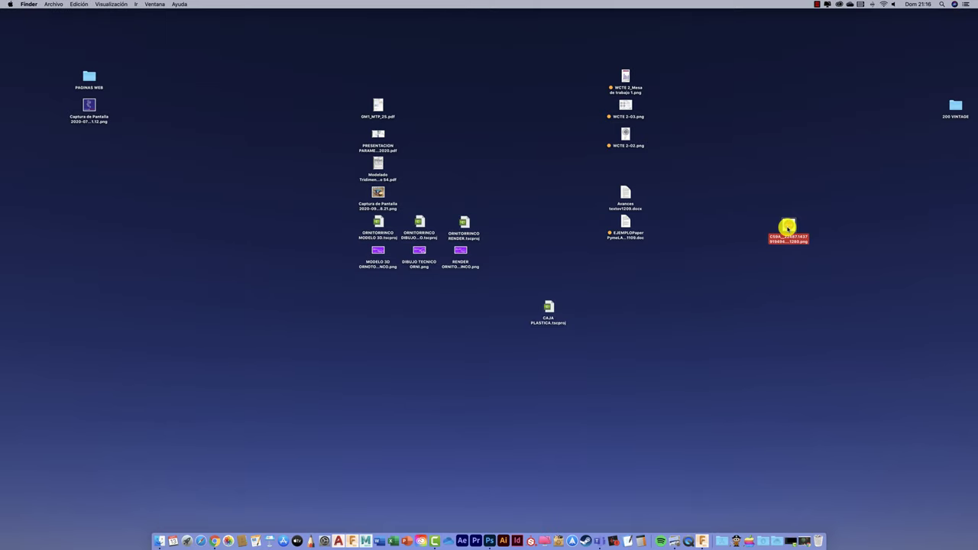
{"action": "right_click", "coordinate": [787, 228]}
{"action": "mouse_move", "coordinate": [807, 238]}
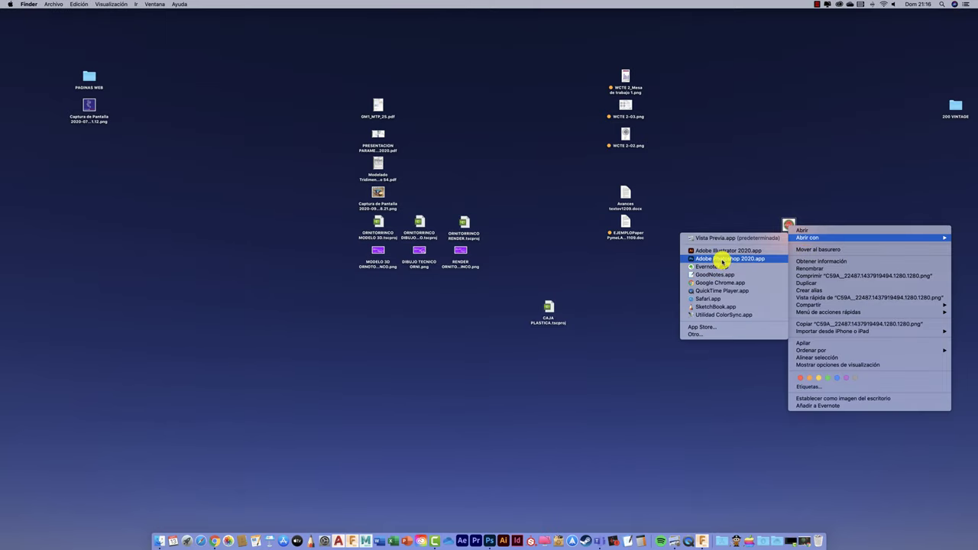
{"action": "left_click", "coordinate": [722, 259]}
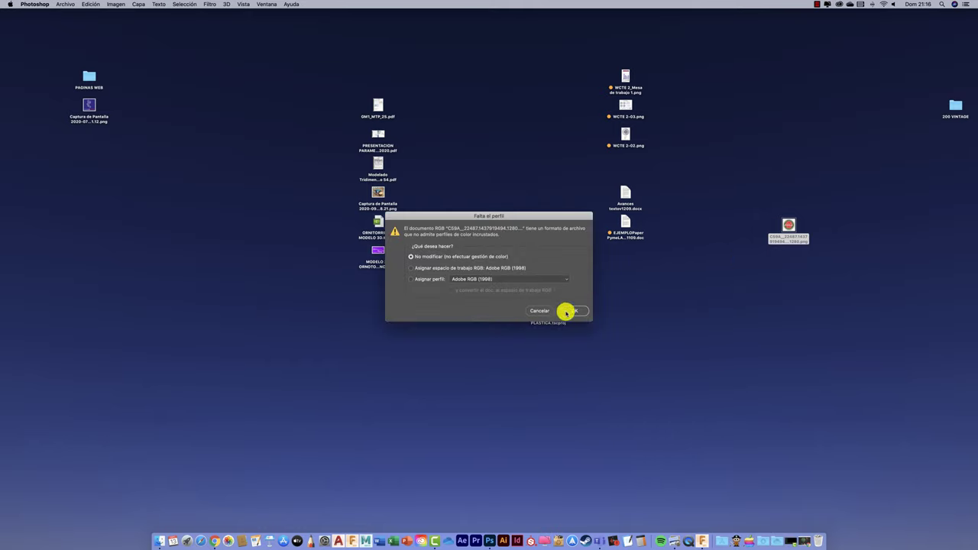
- Magic Wand-select the white background, then invert the selection to isolate the round sign
{"action": "left_click", "coordinate": [574, 311]}
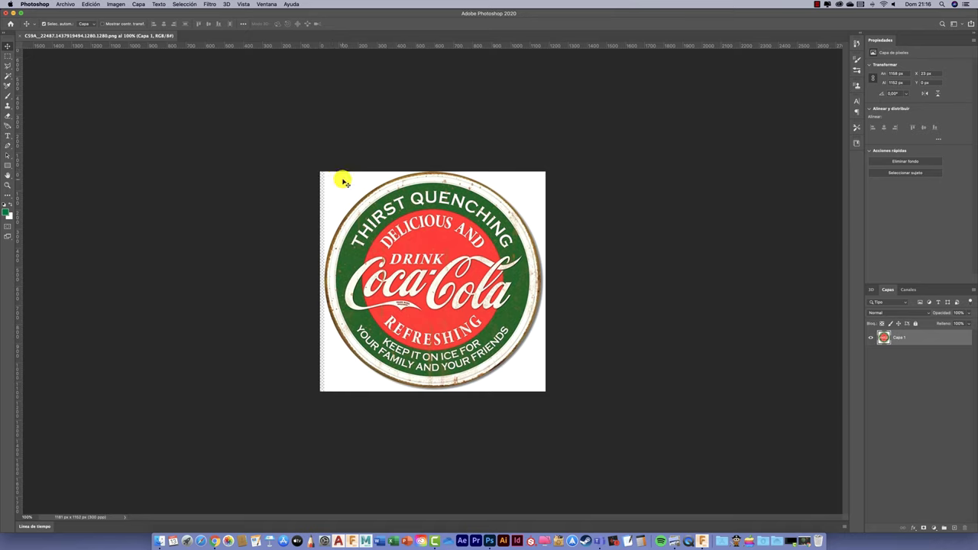
{"action": "left_click", "coordinate": [8, 78]}
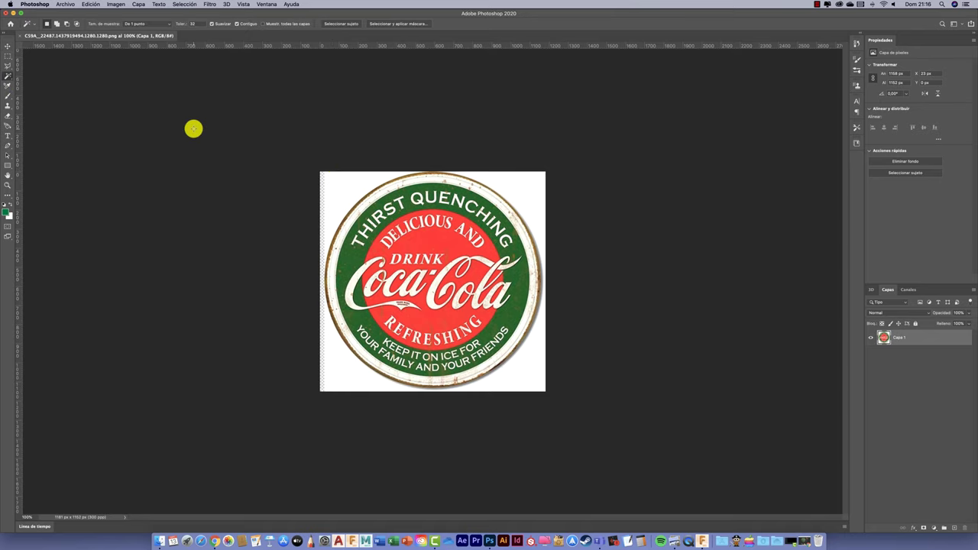
{"action": "left_click", "coordinate": [519, 190], "text": "shift"}
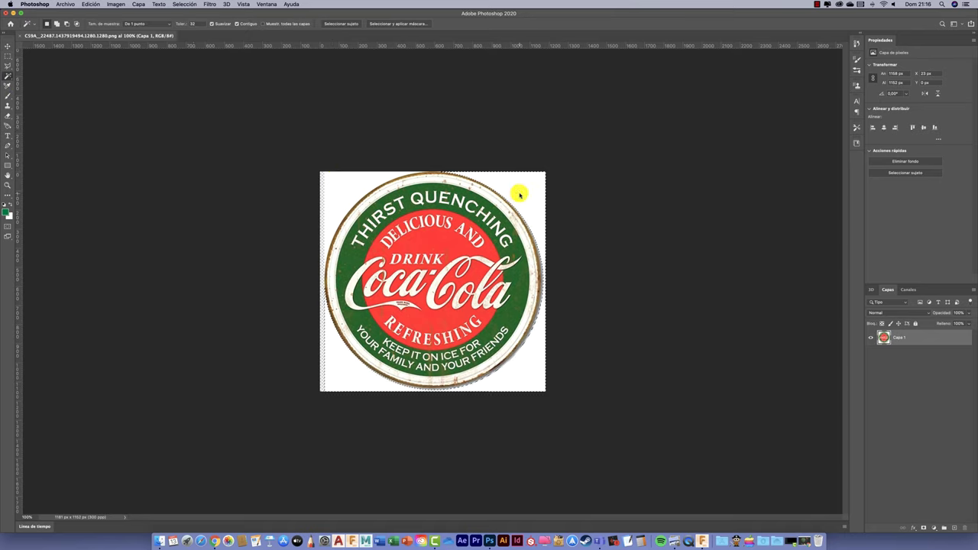
{"action": "left_click", "coordinate": [61, 26]}
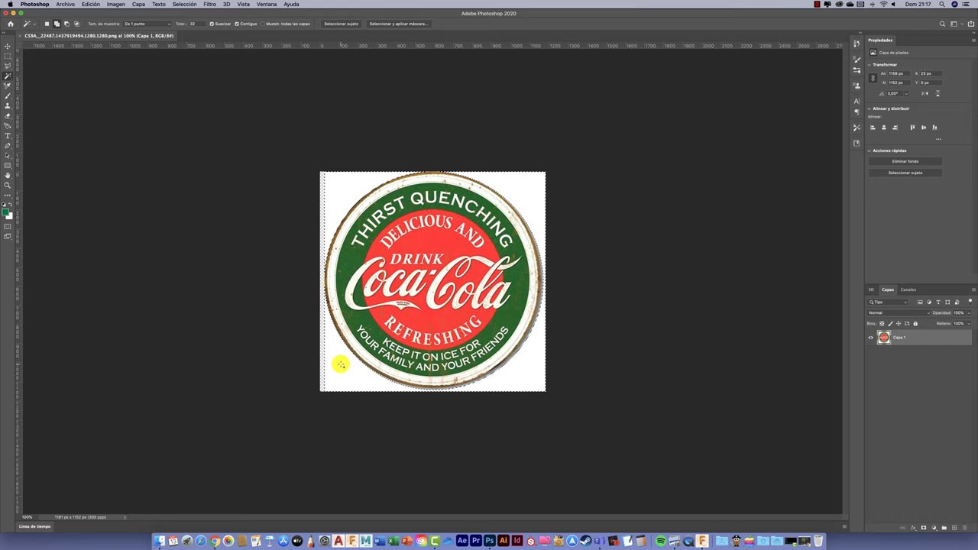
{"action": "left_click", "coordinate": [187, 4]}
{"action": "left_click", "coordinate": [194, 35]}
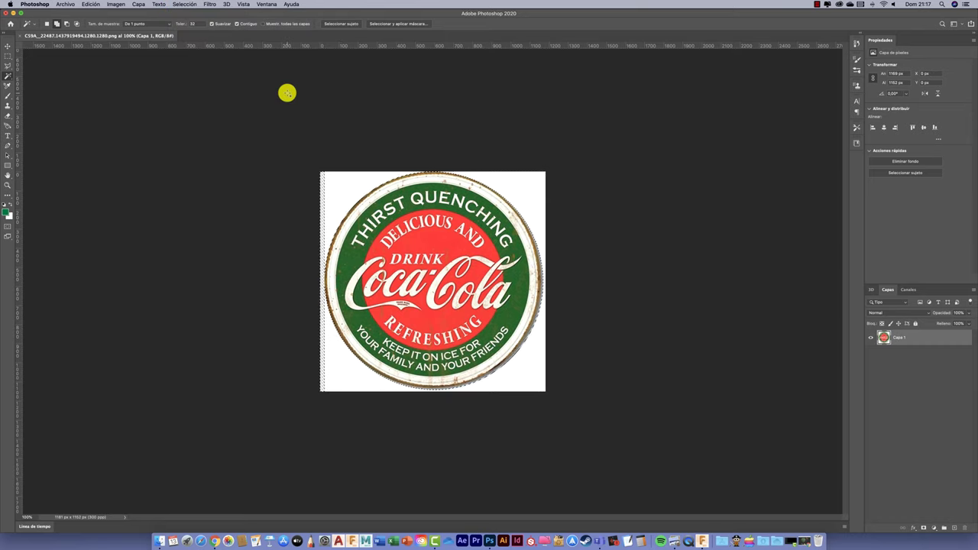
{"action": "left_click", "coordinate": [65, 3]}
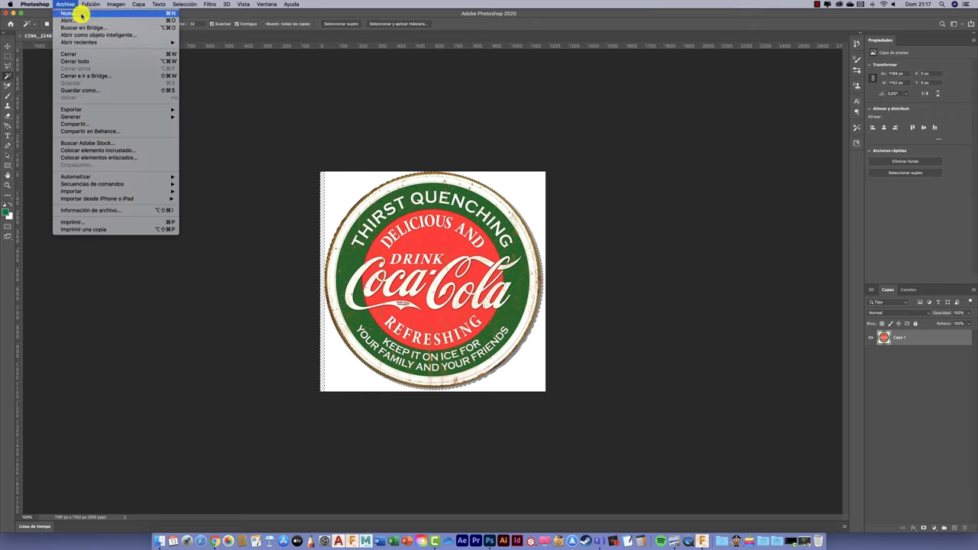
- Create a new document with Transparente background content and paste the sign into it
{"action": "left_click", "coordinate": [81, 14]}
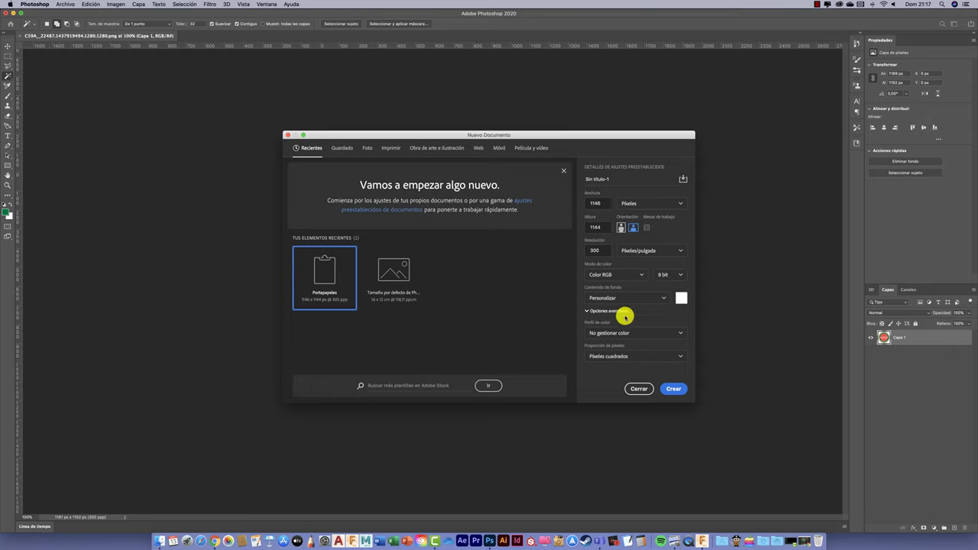
{"action": "left_click", "coordinate": [655, 297]}
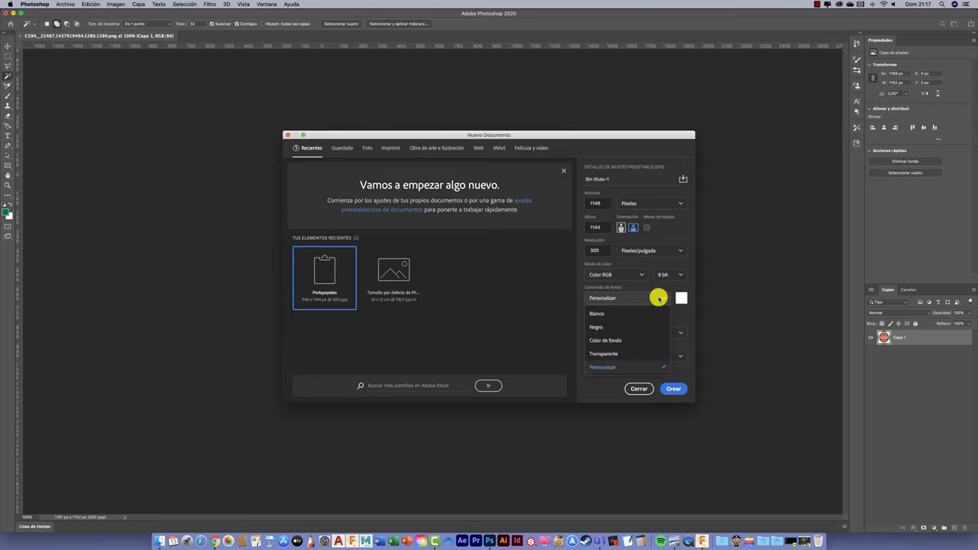
{"action": "left_click", "coordinate": [607, 355]}
{"action": "left_click", "coordinate": [673, 388]}
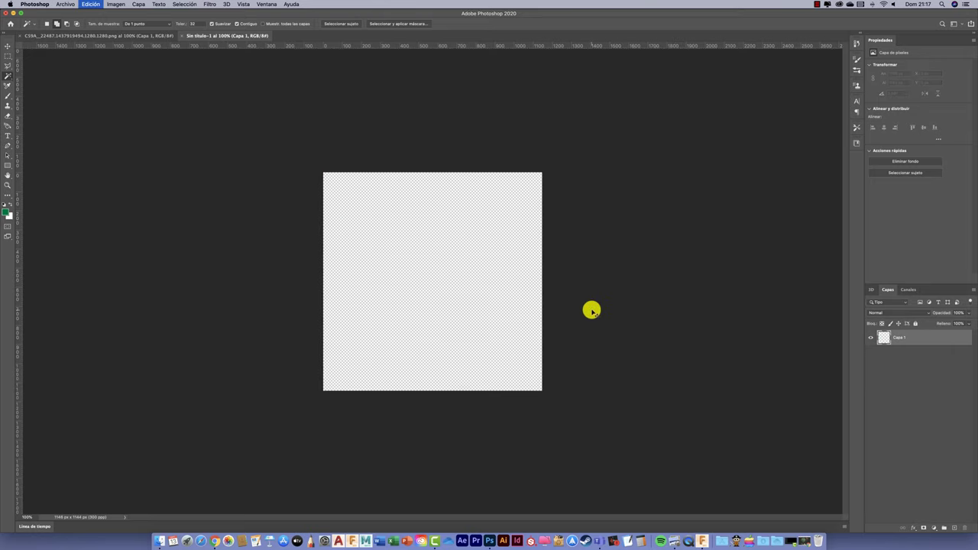
{"action": "key", "text": "super+v"}
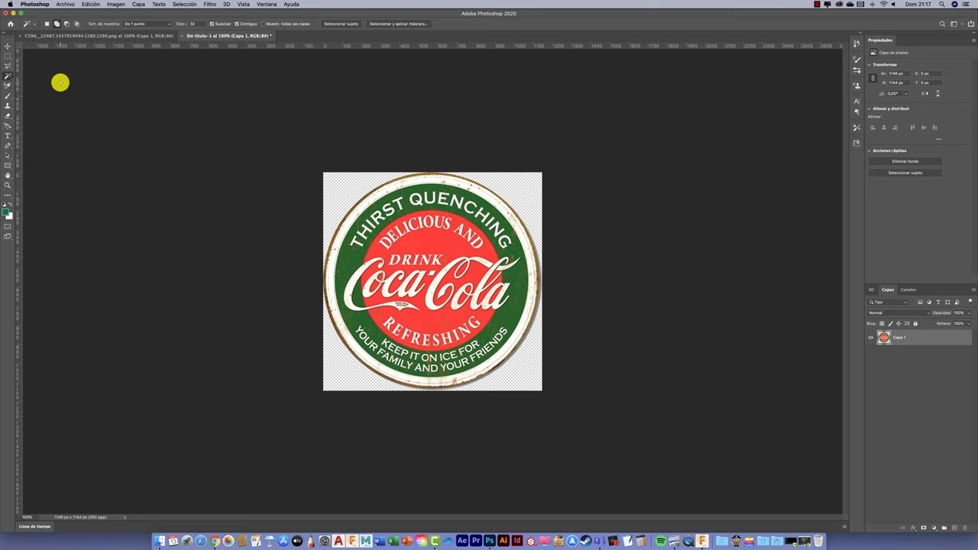
- Paint green splatter near QUENCHING and the sign's right edge with a splatter texture brush
{"action": "left_click", "coordinate": [7, 95]}
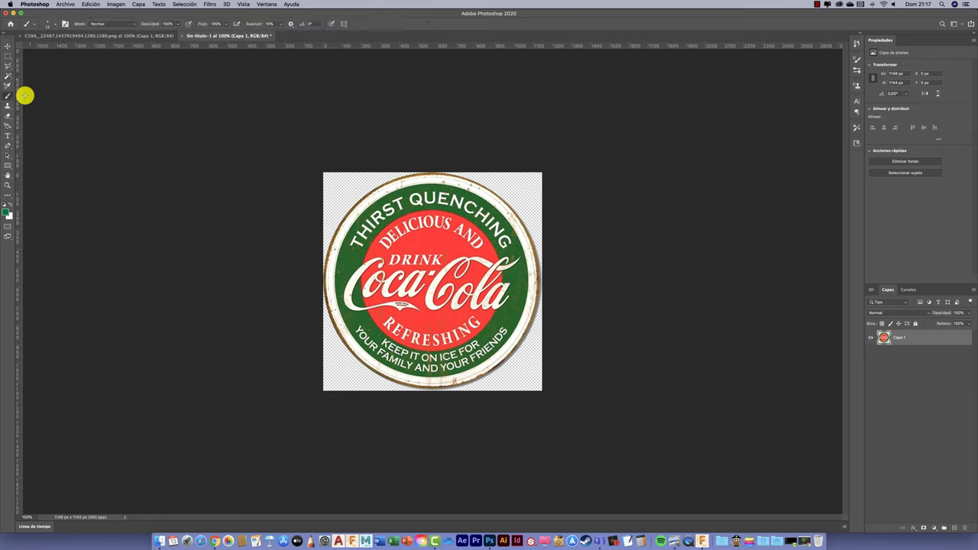
{"action": "left_click", "coordinate": [56, 25]}
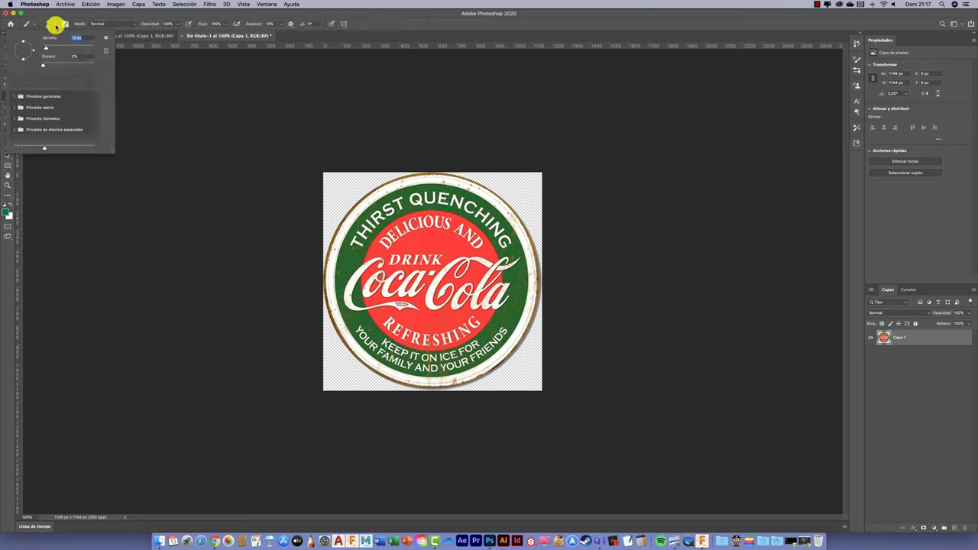
{"action": "left_click", "coordinate": [53, 21]}
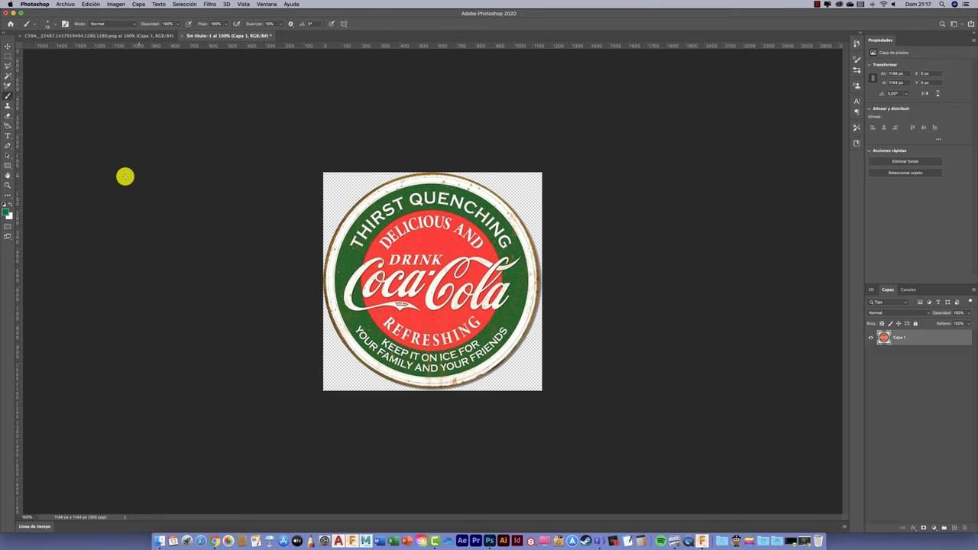
{"action": "left_click", "coordinate": [8, 115]}
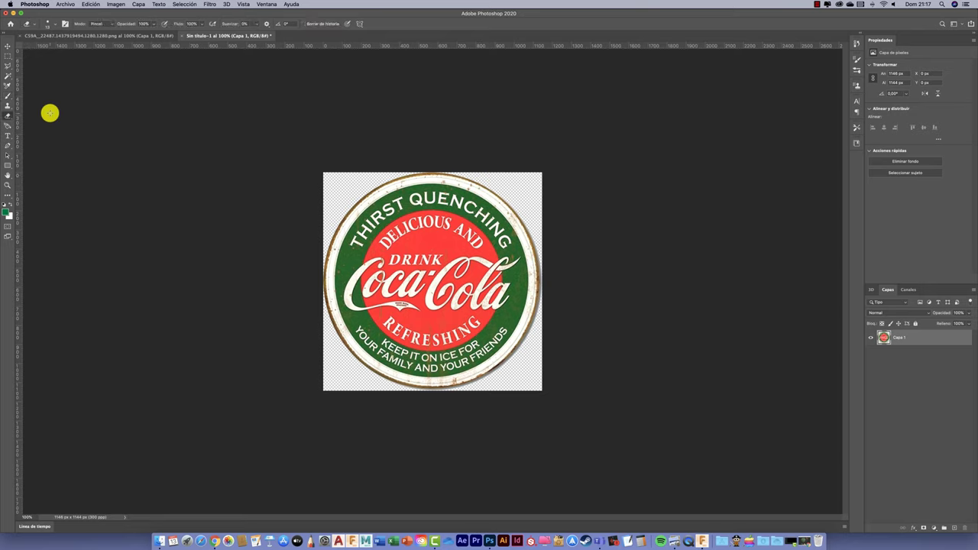
{"action": "left_click", "coordinate": [36, 26]}
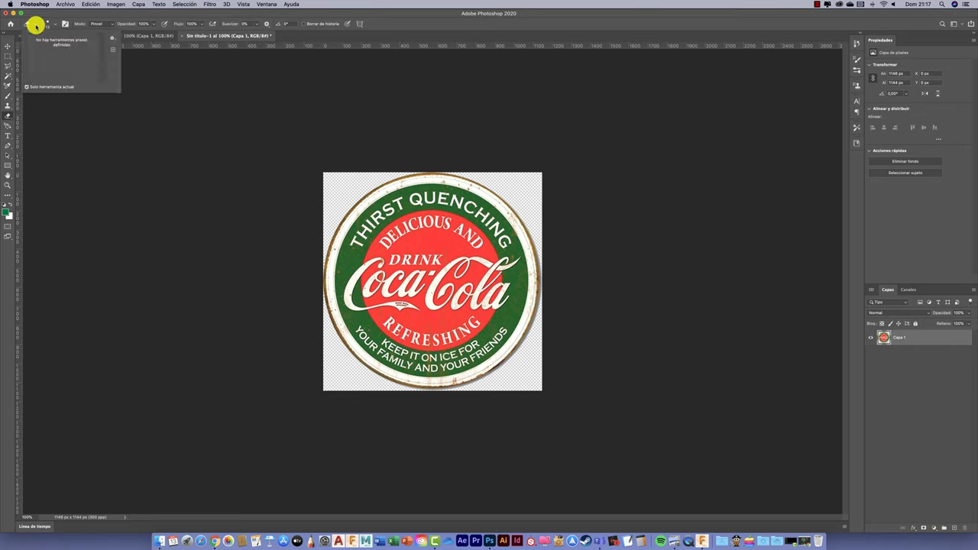
{"action": "left_click", "coordinate": [36, 26]}
{"action": "left_click", "coordinate": [48, 26]}
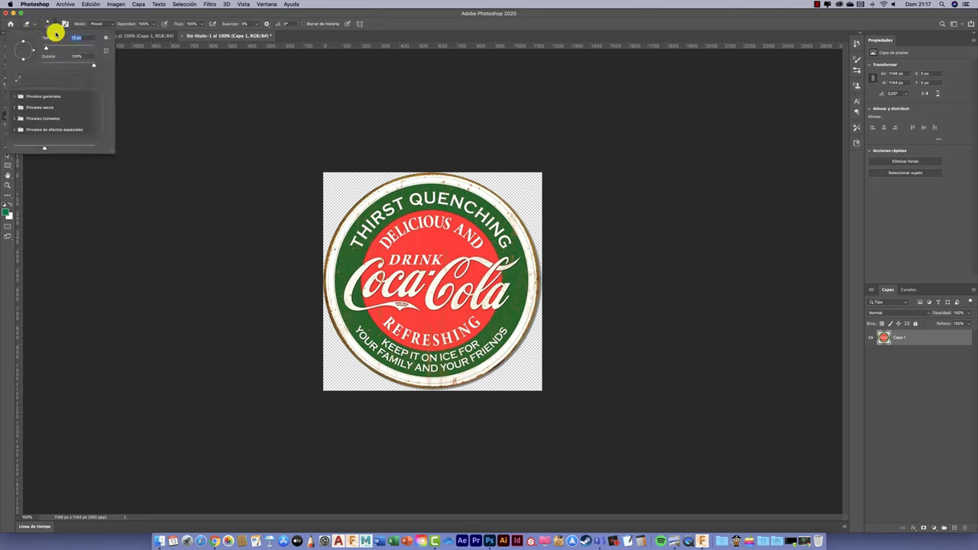
{"action": "left_click_drag", "start_coordinate": [113, 152], "coordinate": [255, 356]}
{"action": "left_click", "coordinate": [14, 129]}
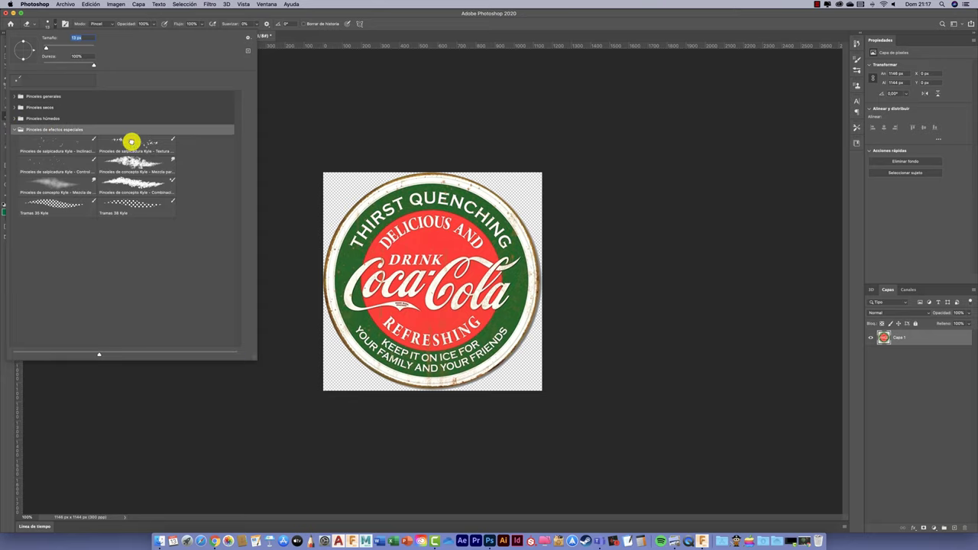
{"action": "left_click", "coordinate": [130, 143]}
{"action": "left_click", "coordinate": [471, 208]}
{"action": "left_click_drag", "start_coordinate": [471, 208], "coordinate": [488, 200]}
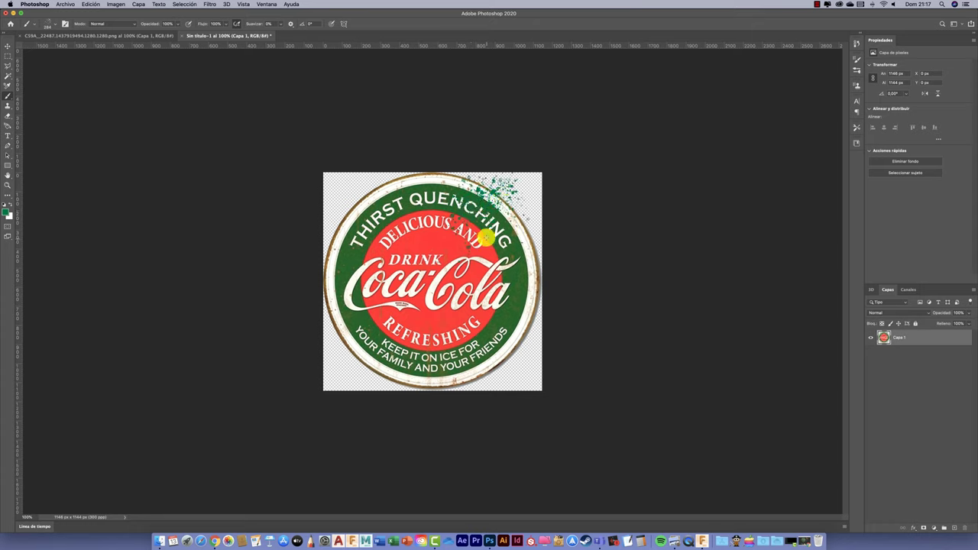
{"action": "left_click", "coordinate": [513, 319]}
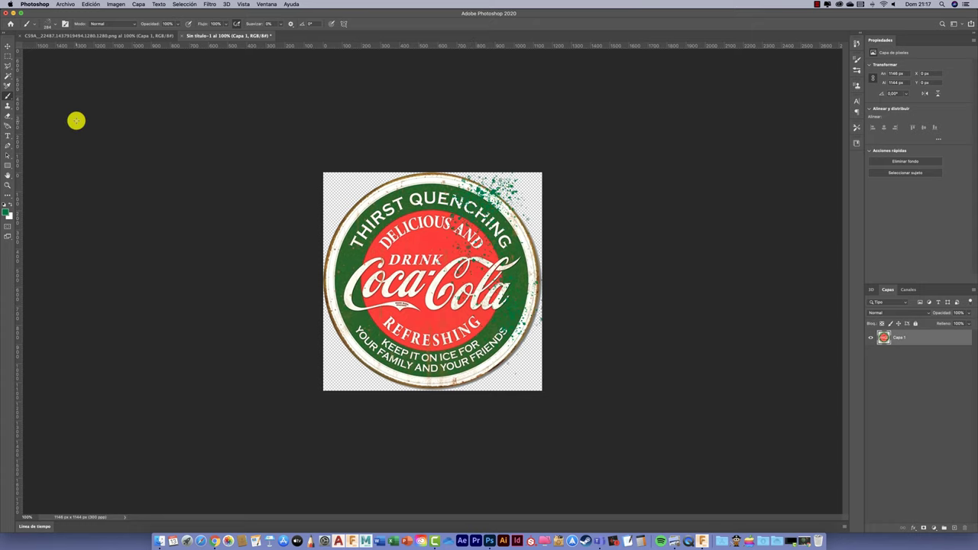
- Give the Eraser the dry-brush splatter texture brush
{"action": "left_click", "coordinate": [7, 115]}
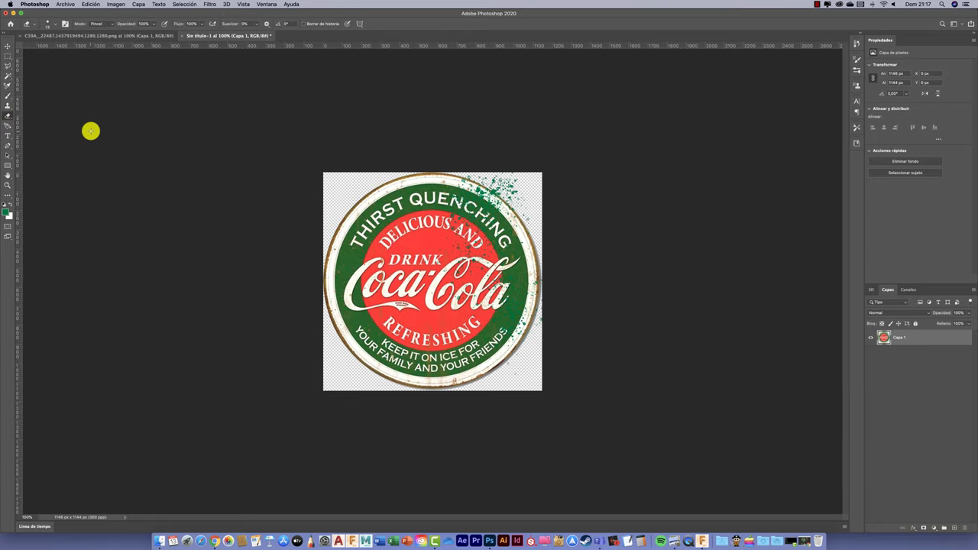
{"action": "left_click", "coordinate": [56, 25]}
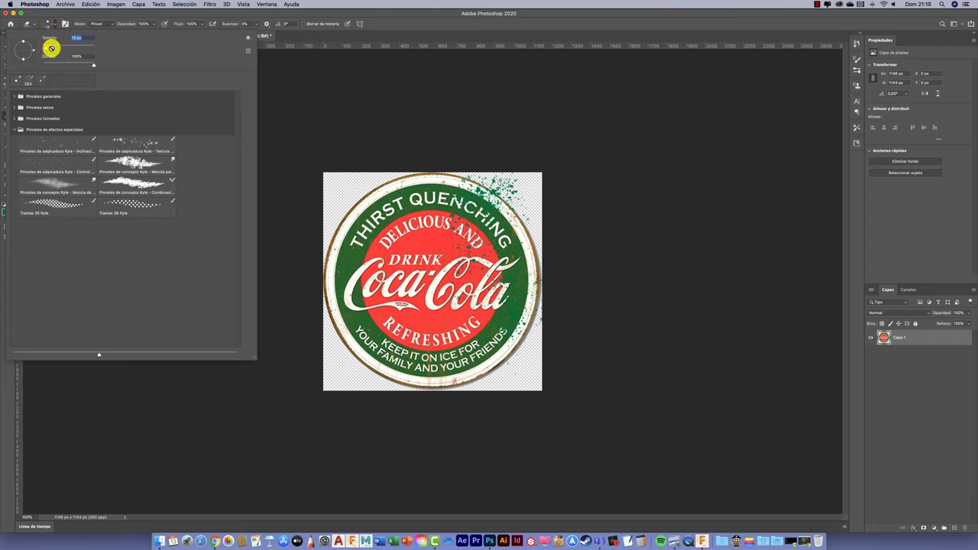
{"action": "left_click", "coordinate": [28, 109]}
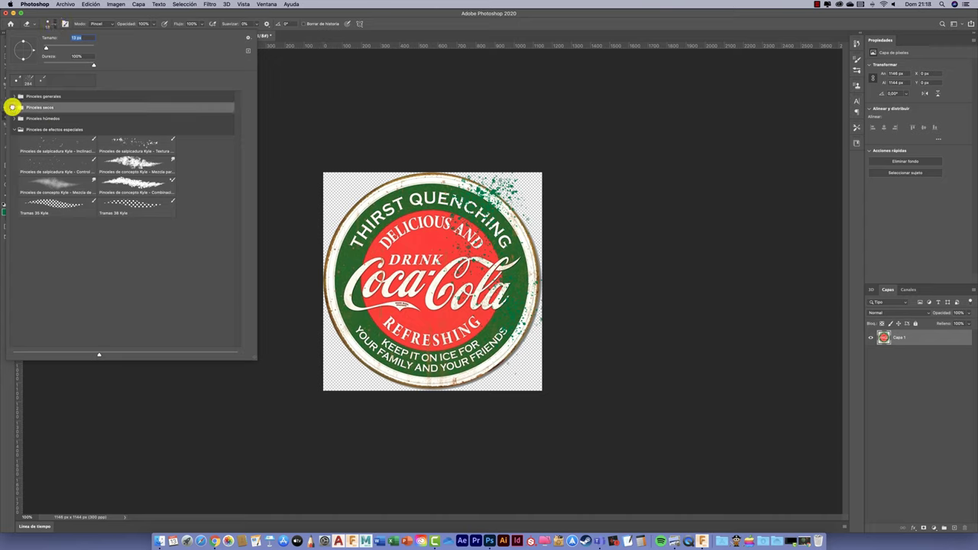
{"action": "left_click", "coordinate": [13, 107]}
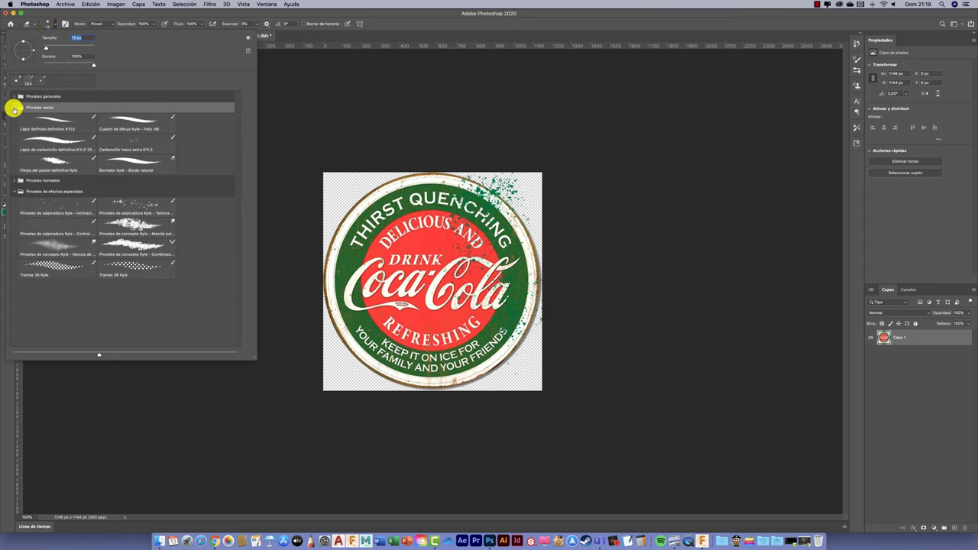
{"action": "left_click", "coordinate": [131, 208]}
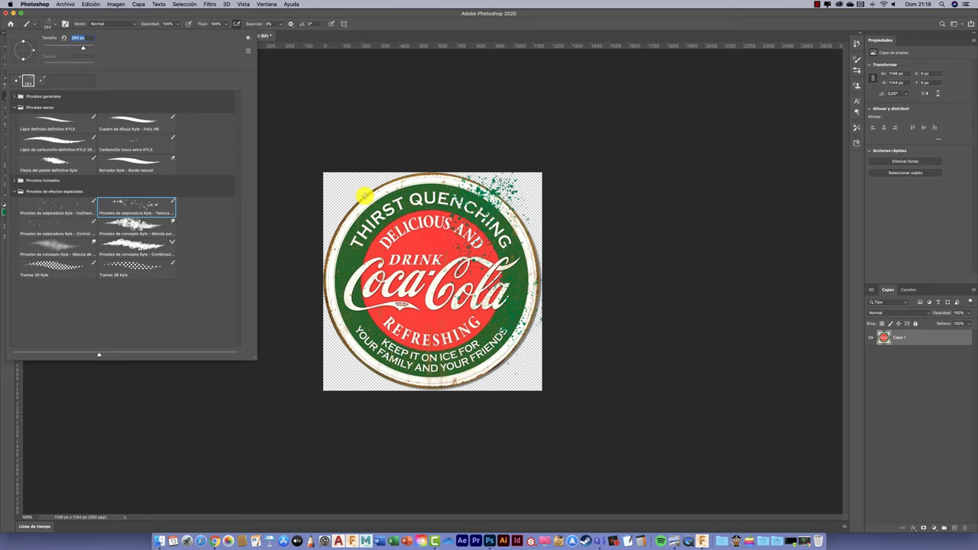
{"action": "left_click", "coordinate": [366, 198]}
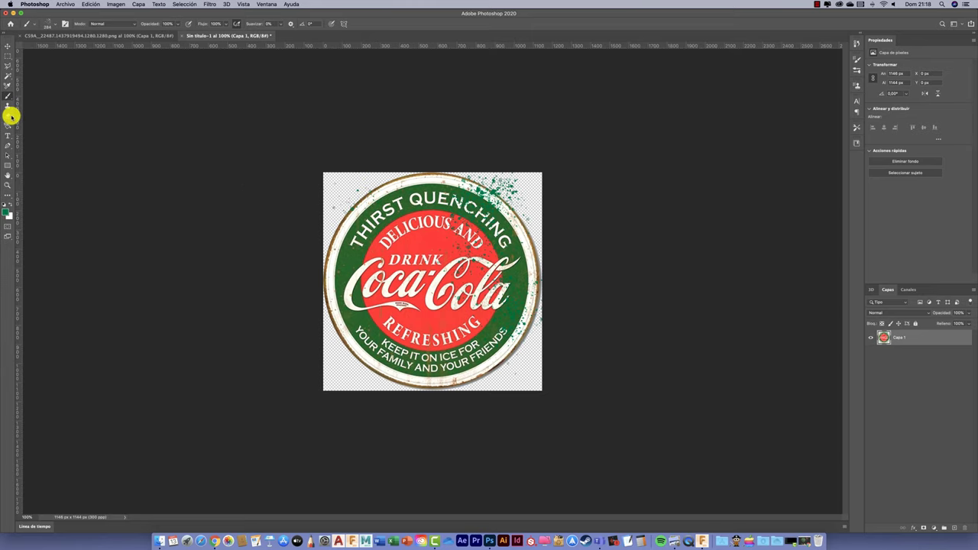
{"action": "left_click", "coordinate": [7, 115]}
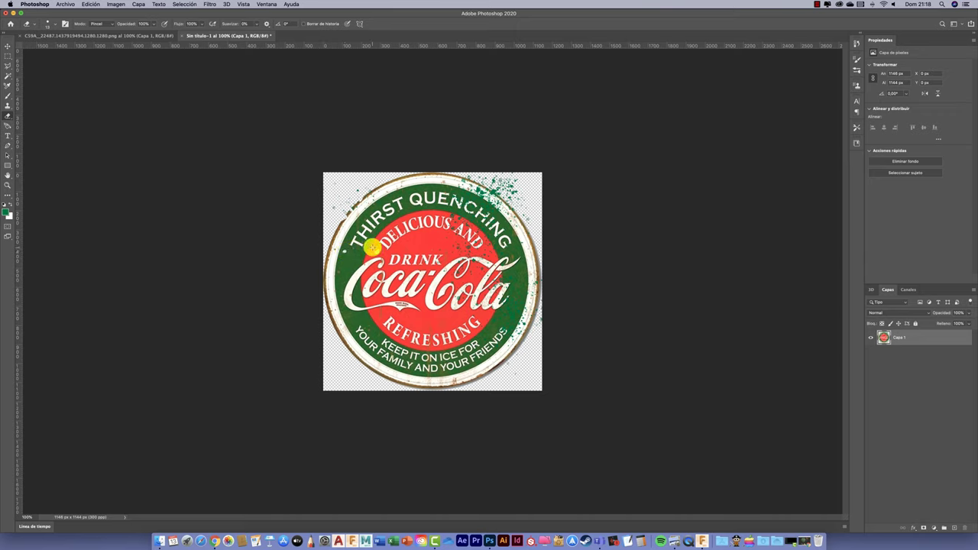
{"action": "left_click", "coordinate": [53, 24]}
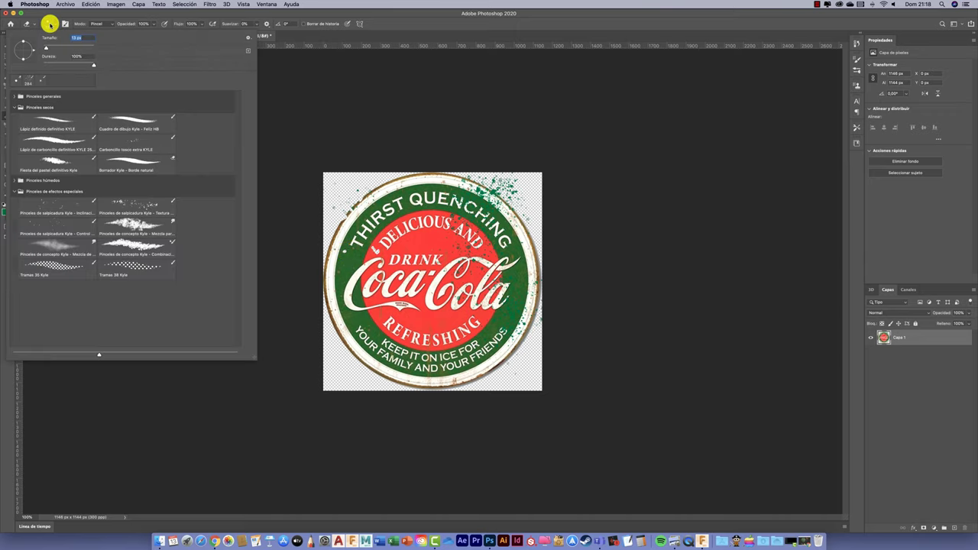
{"action": "left_click", "coordinate": [31, 81]}
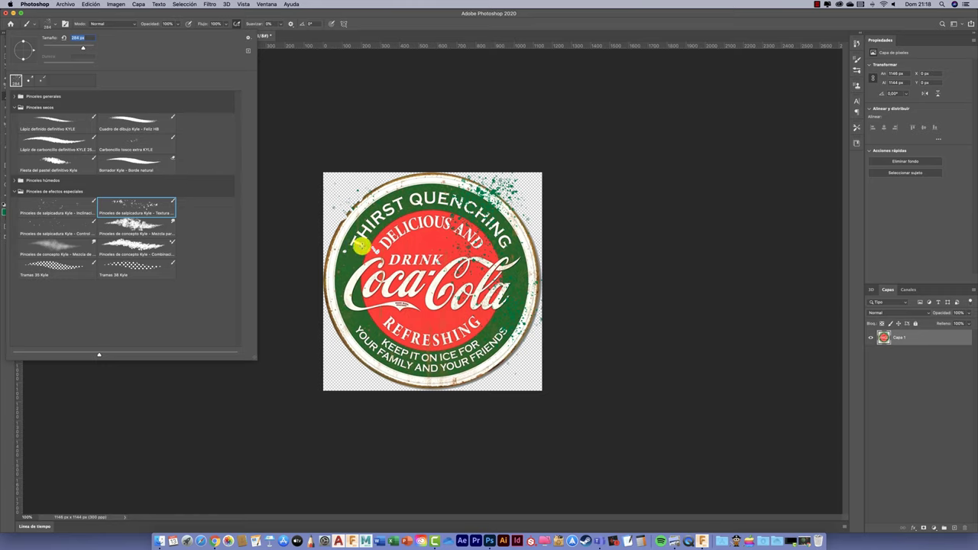
{"action": "left_click", "coordinate": [372, 243]}
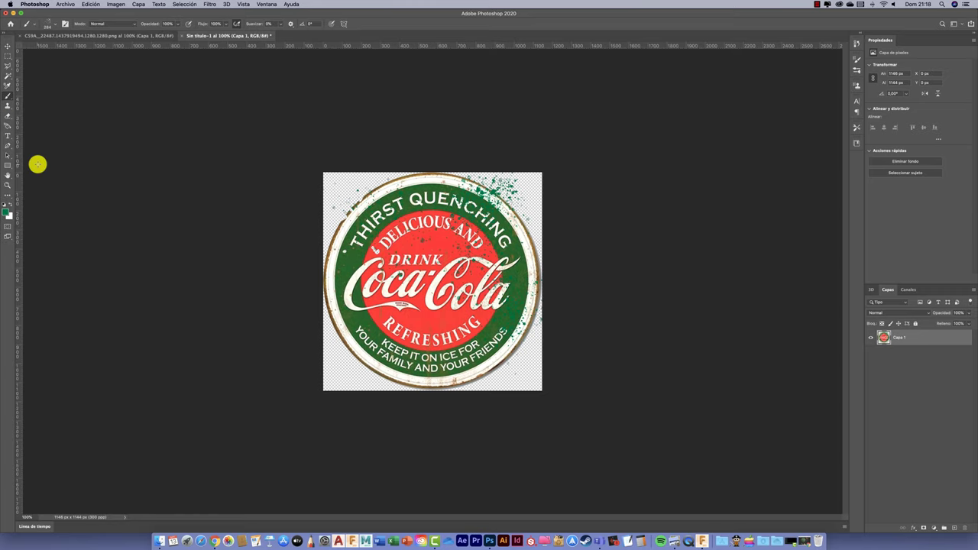
- Use the standard Eraser with the Kyle splatter texture brush at 284 px
{"action": "left_click", "coordinate": [9, 117]}
{"action": "right_click", "coordinate": [9, 117]}
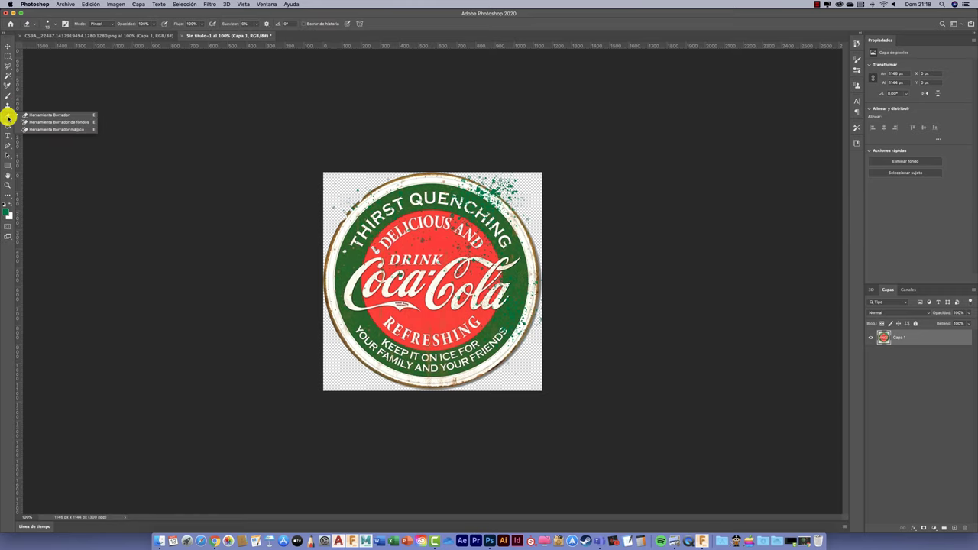
{"action": "left_click", "coordinate": [44, 115]}
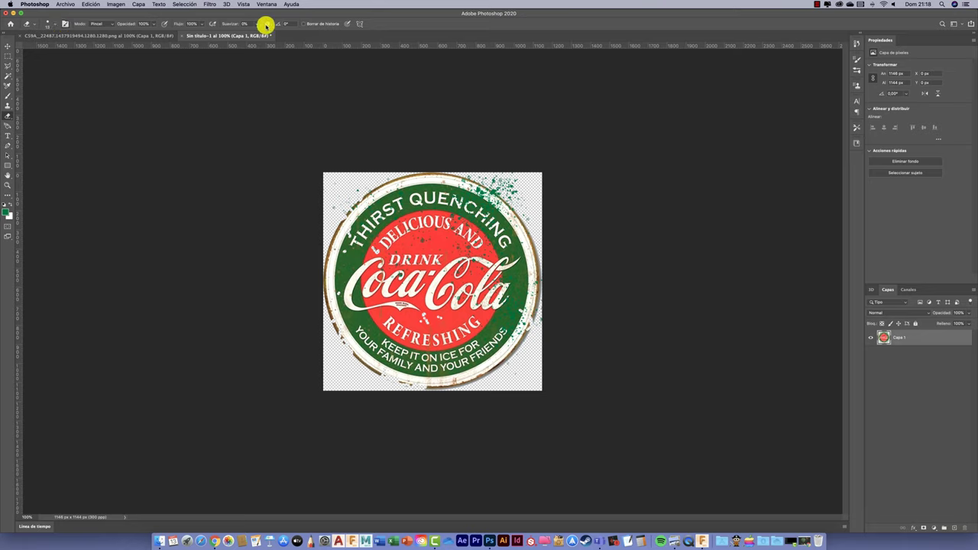
{"action": "left_click", "coordinate": [56, 25]}
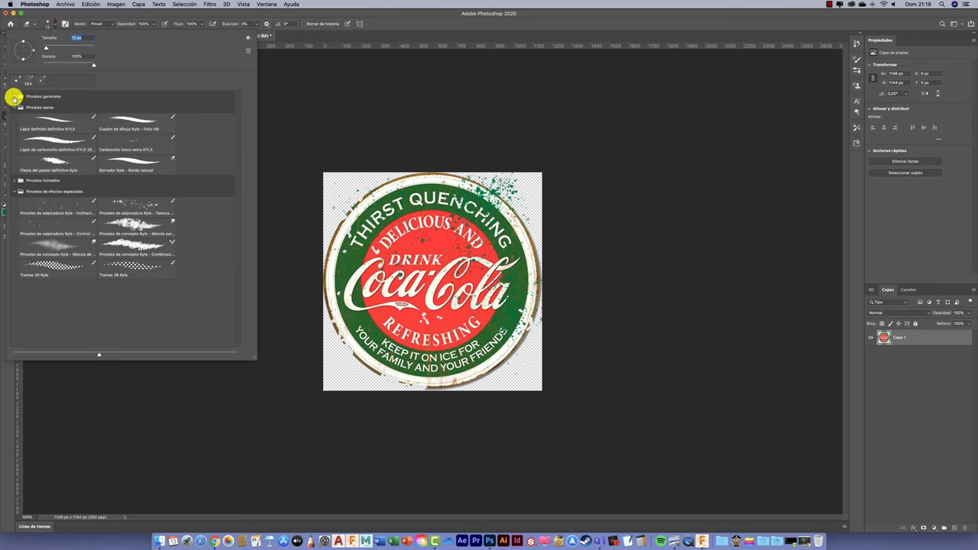
{"action": "left_click", "coordinate": [14, 98]}
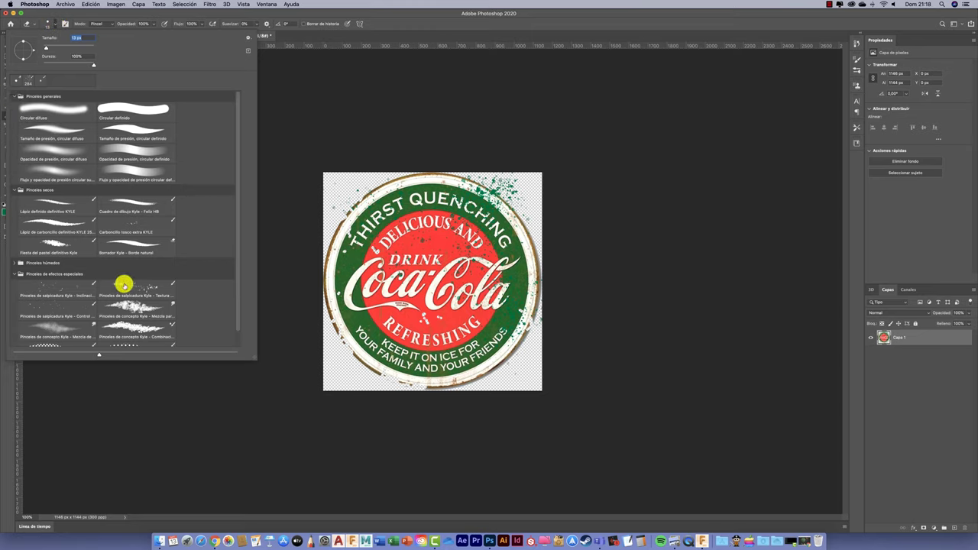
{"action": "mouse_move", "coordinate": [122, 284]}
{"action": "left_mouse_down"}
{"action": "mouse_move", "coordinate": [341, 271]}
{"action": "mouse_move", "coordinate": [140, 286]}
{"action": "left_mouse_up"}
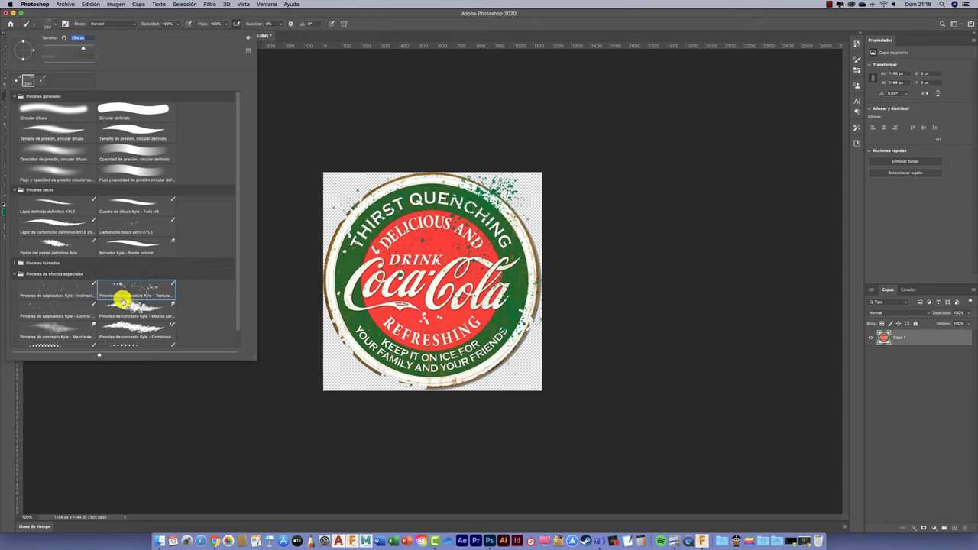
{"action": "double_click", "coordinate": [128, 289]}
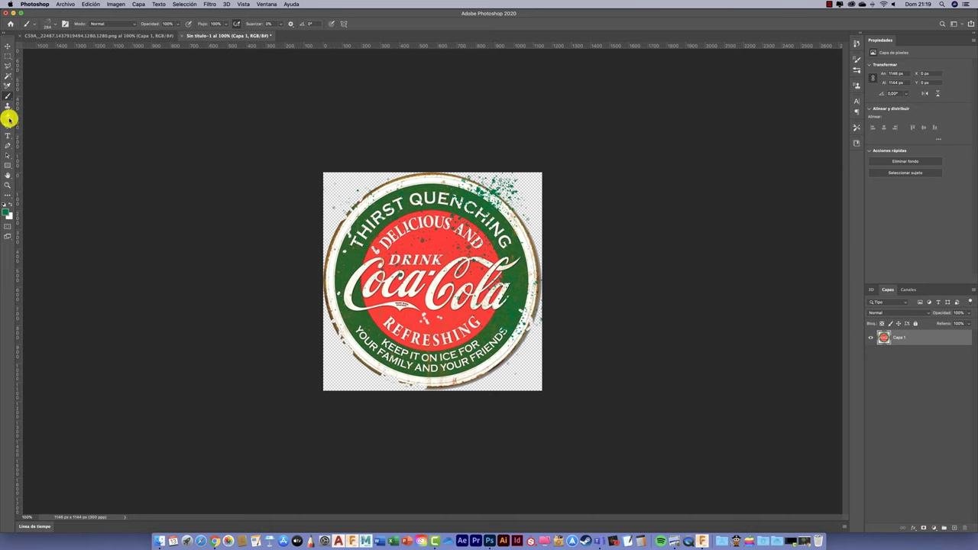
- Set eraser hardness to 71% and paint green splatter along the ring's left edge with the splatter Control brush
{"action": "left_click", "coordinate": [7, 116]}
{"action": "left_click", "coordinate": [47, 23]}
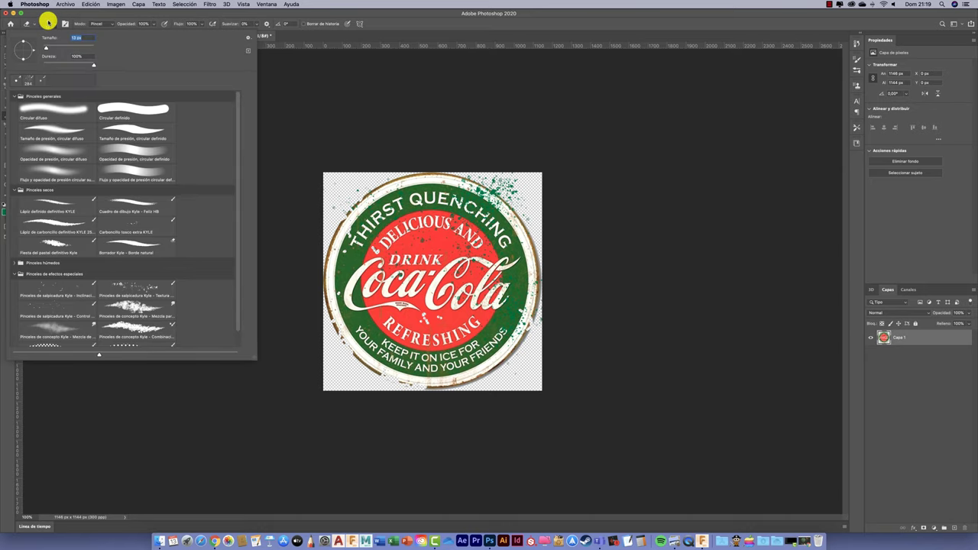
{"action": "left_click", "coordinate": [69, 64]}
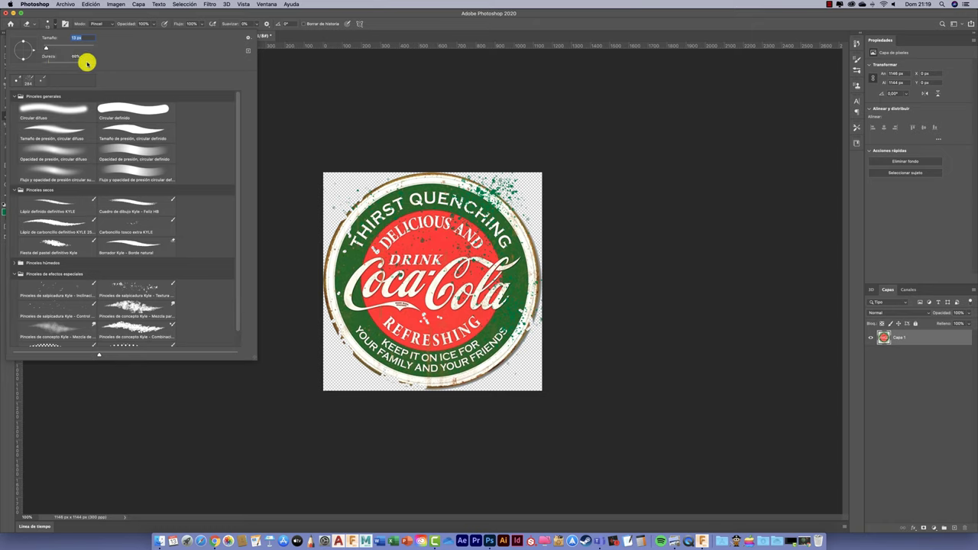
{"action": "left_click", "coordinate": [79, 62]}
{"action": "scroll", "coordinate": [130, 197], "scroll_direction": "down", "scroll_amount": 1}
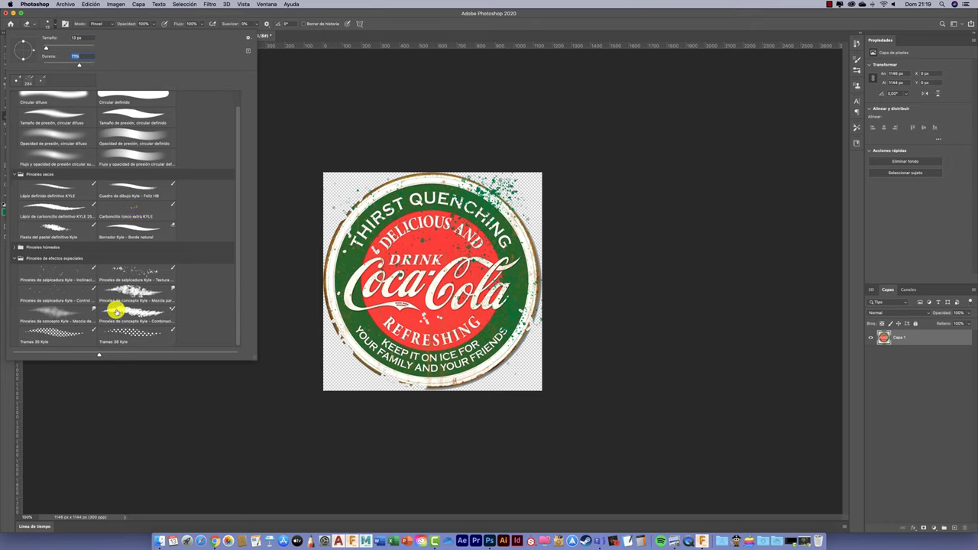
{"action": "left_click", "coordinate": [57, 296]}
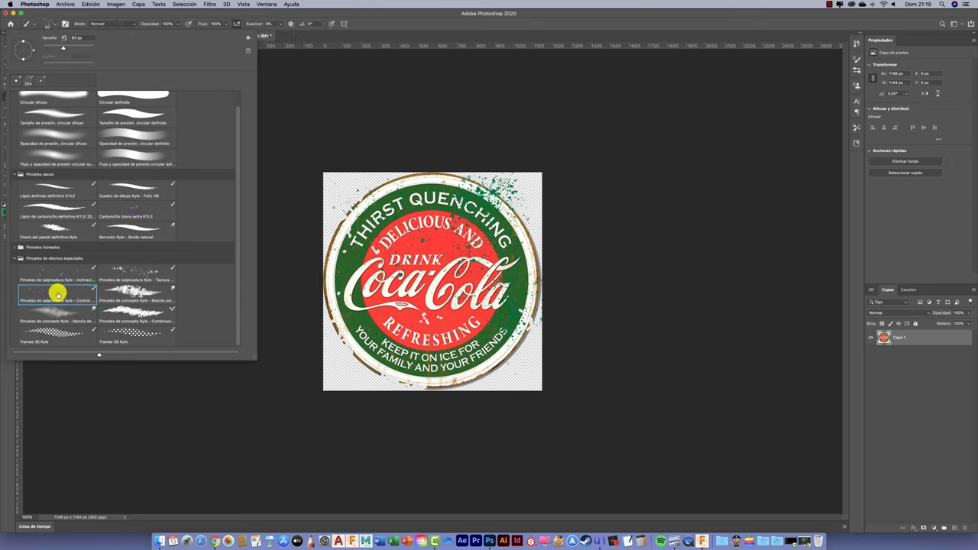
{"action": "left_click", "coordinate": [342, 265]}
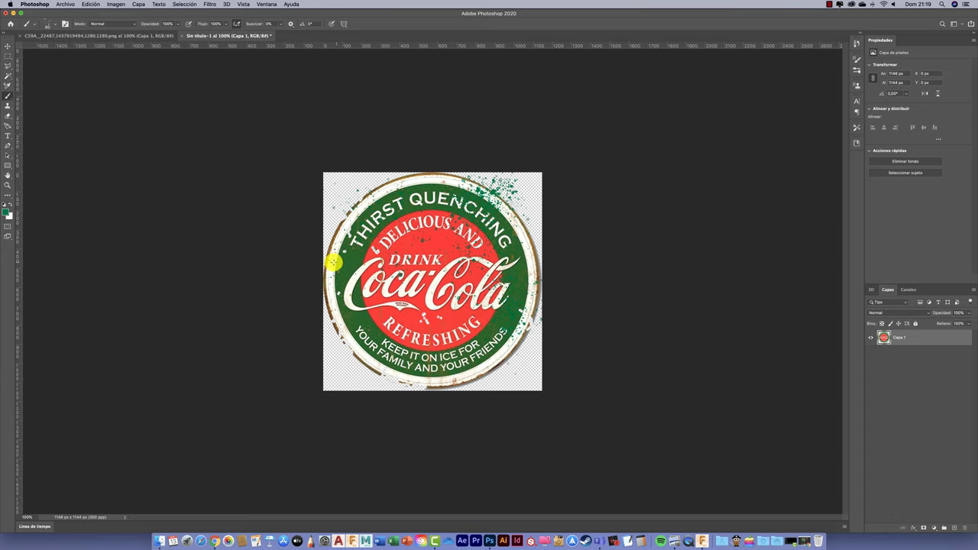
{"action": "left_click_drag", "start_coordinate": [334, 263], "coordinate": [350, 293]}
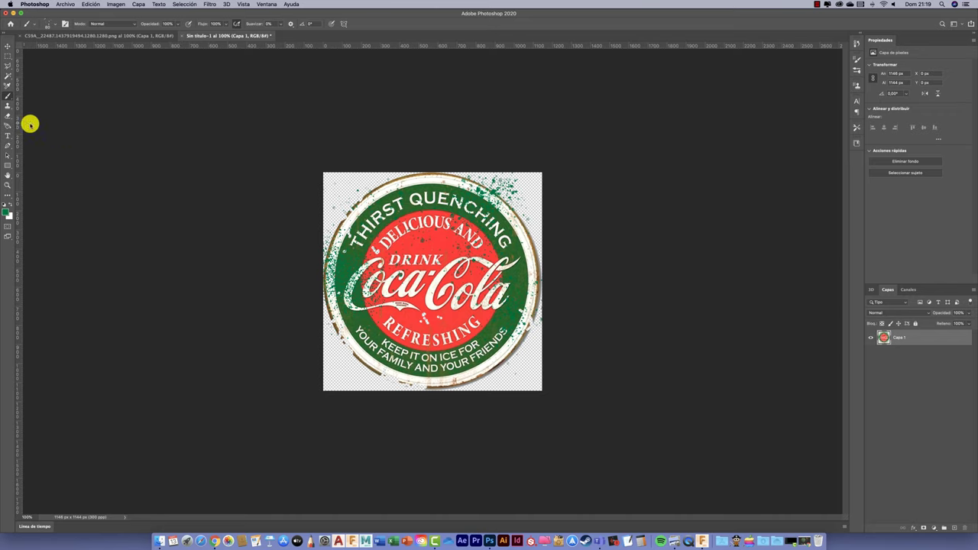
- Erase a round spot on the ring's right side with a 70 px eraser
{"action": "left_click", "coordinate": [7, 115]}
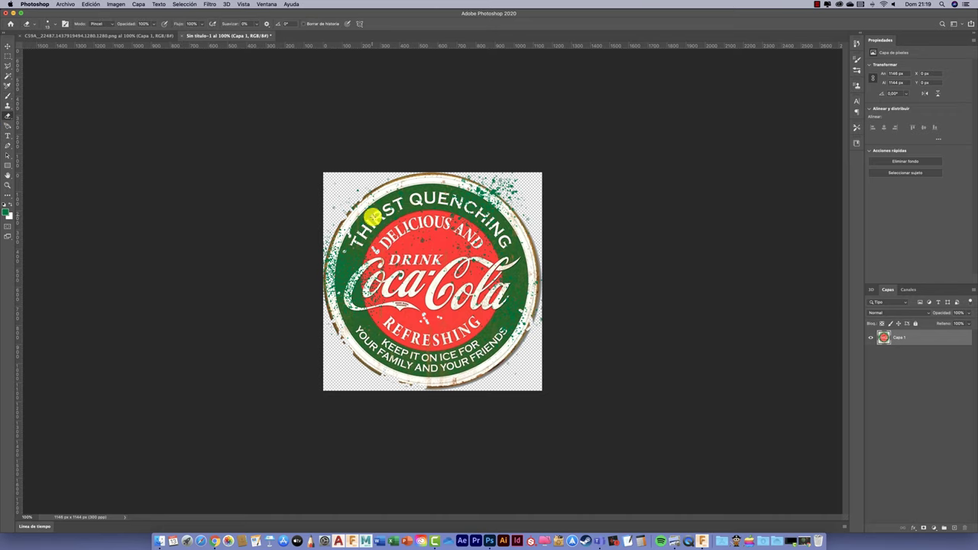
{"action": "left_click", "coordinate": [48, 24]}
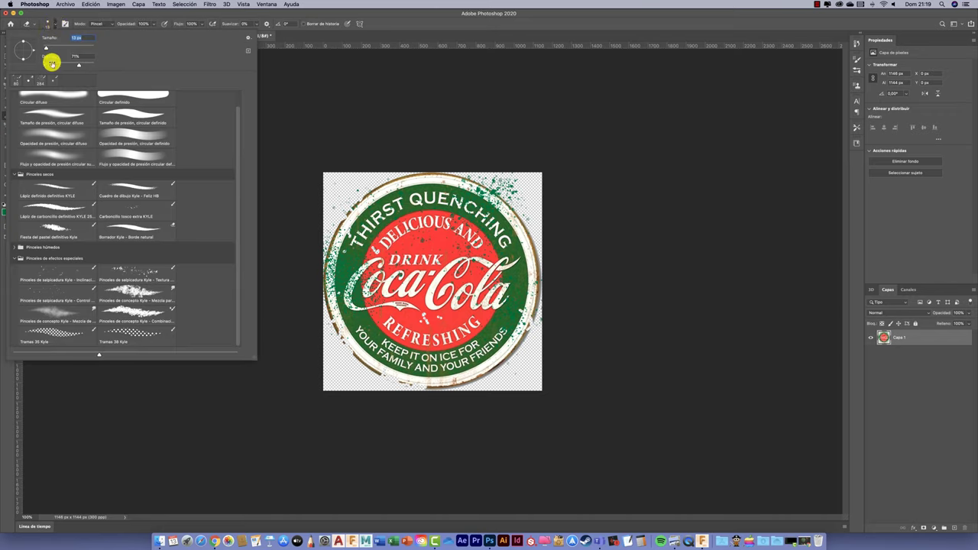
{"action": "left_click_drag", "start_coordinate": [48, 47], "coordinate": [61, 49]}
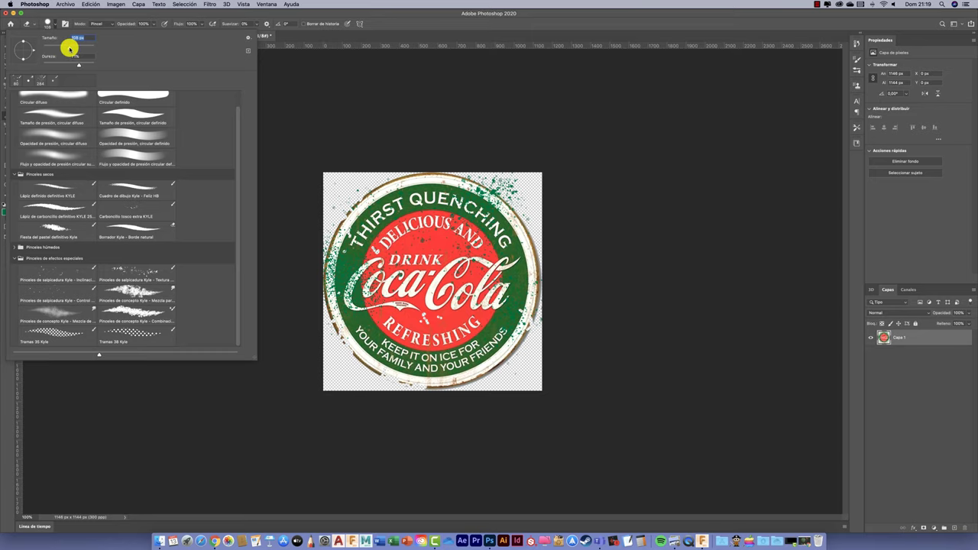
{"action": "left_click", "coordinate": [374, 186]}
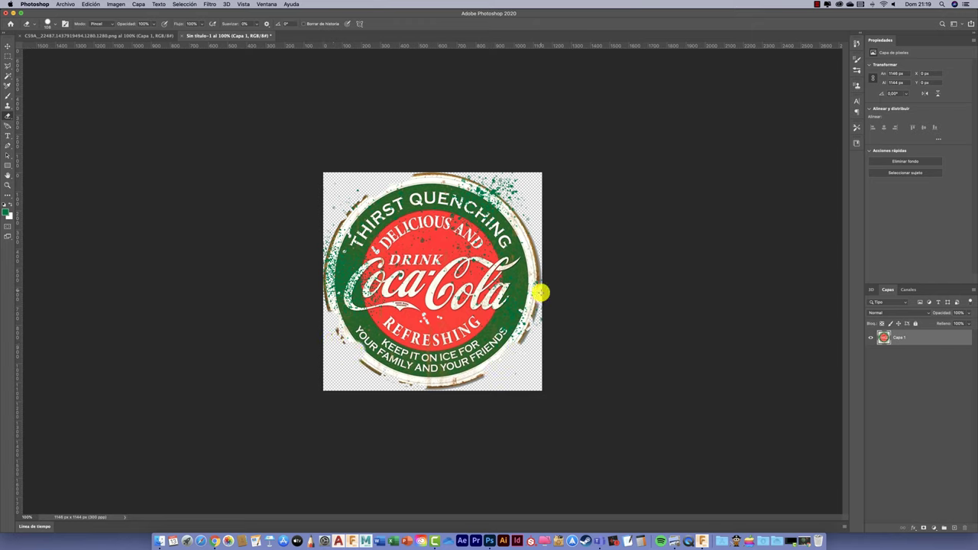
{"action": "left_click", "coordinate": [517, 276]}
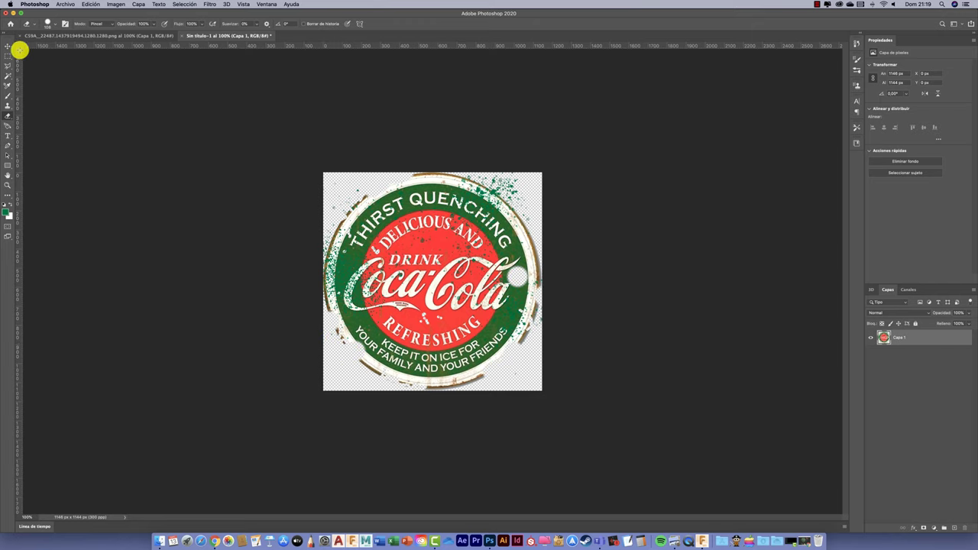
- Save the untitled logo on close as the PNG file MARCA.png on the desktop, accepting the PNG options
{"action": "left_click", "coordinate": [182, 36]}
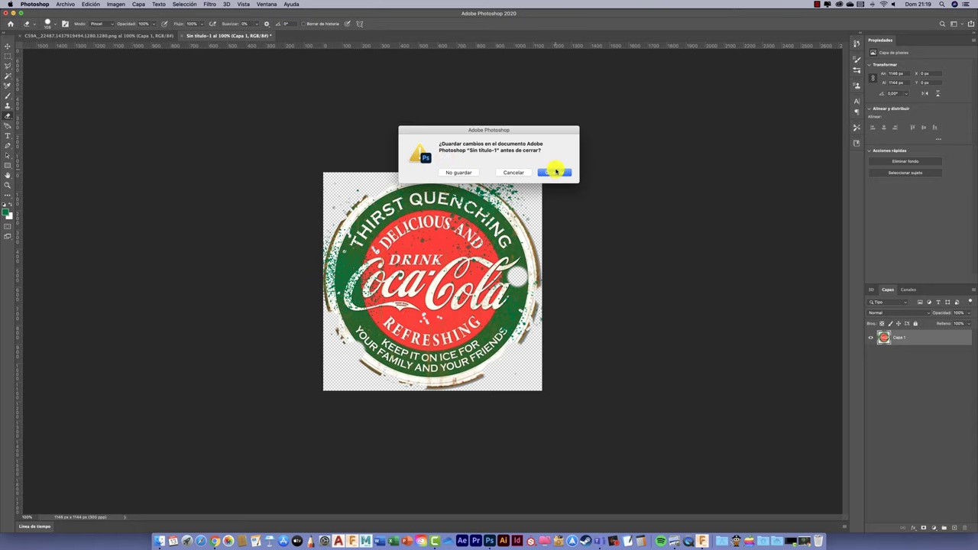
{"action": "left_click", "coordinate": [558, 172]}
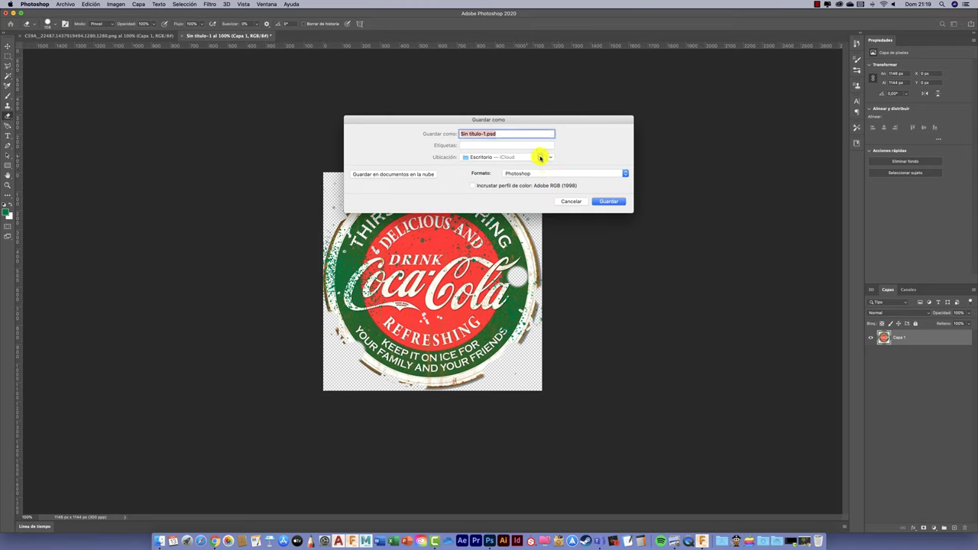
{"action": "left_click", "coordinate": [622, 174]}
{"action": "left_click", "coordinate": [622, 174]}
{"action": "left_click", "coordinate": [627, 174]}
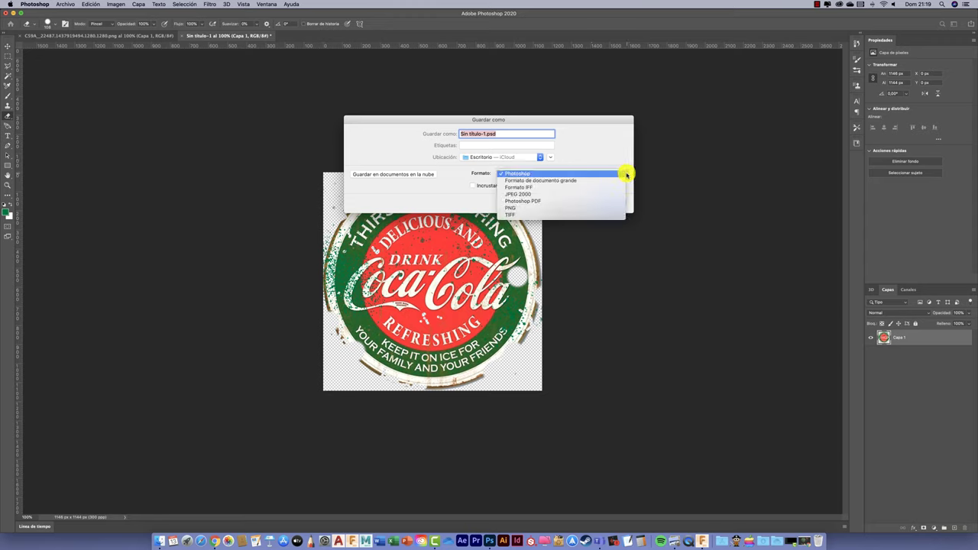
{"action": "left_click", "coordinate": [511, 207]}
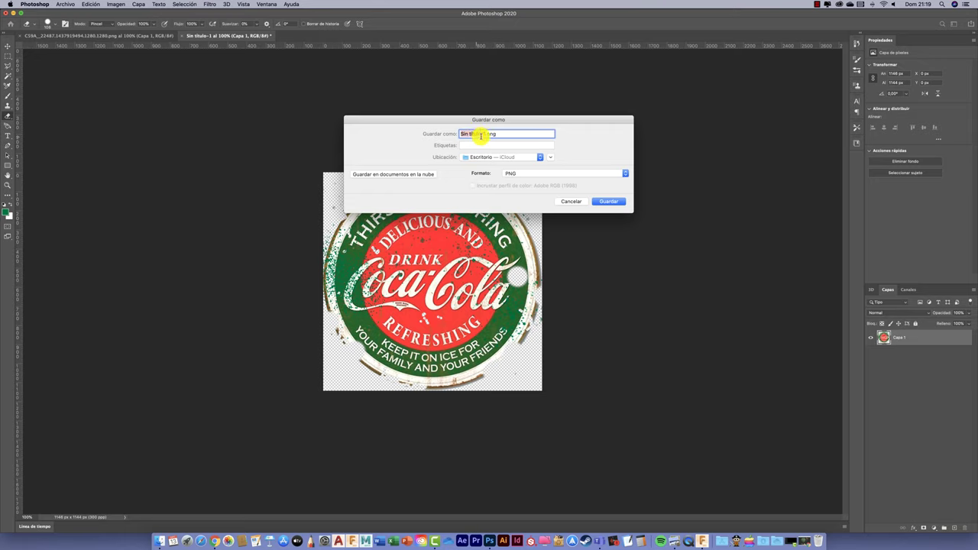
{"action": "left_click_drag", "start_coordinate": [485, 133], "coordinate": [437, 134]}
{"action": "type", "text": "MARCA"}
{"action": "left_click", "coordinate": [615, 200]}
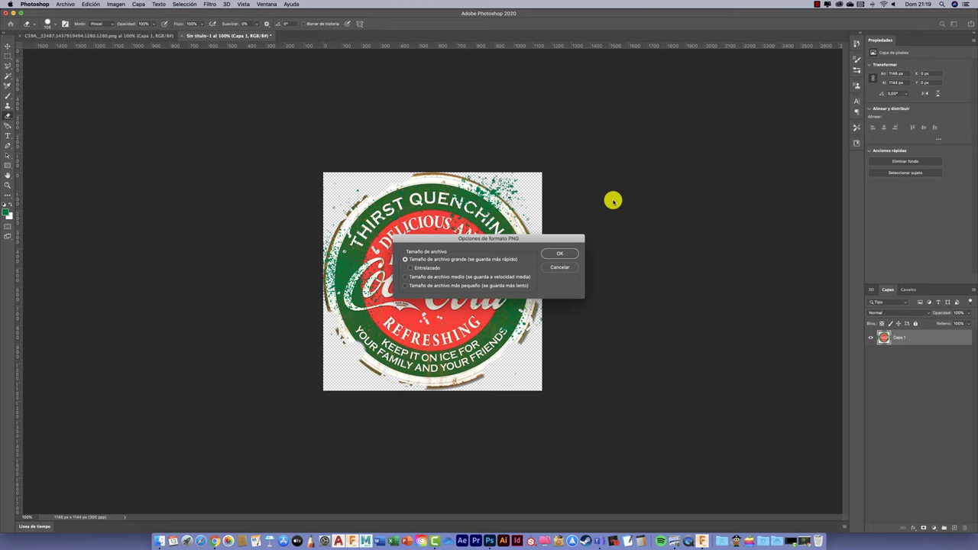
{"action": "left_click", "coordinate": [559, 253]}
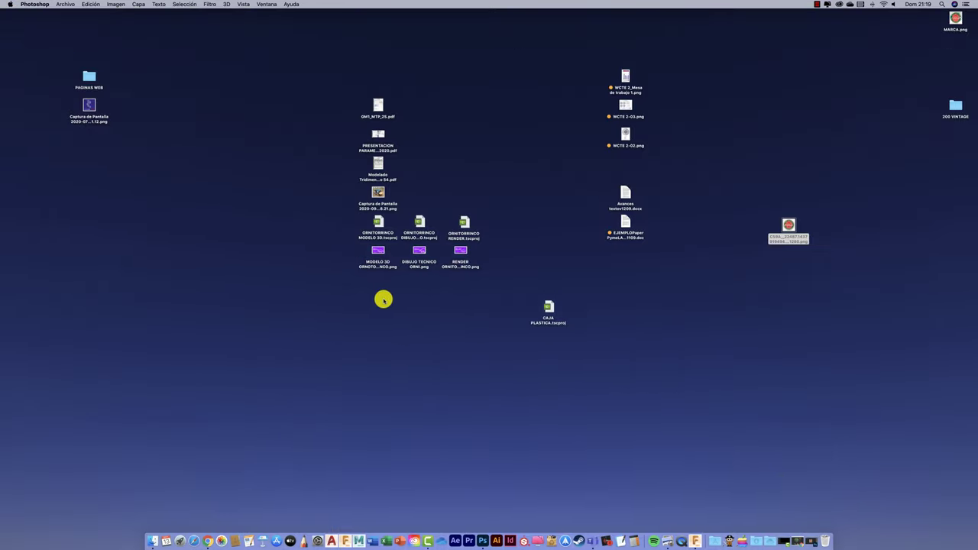
- Back in Fusion 360, start a Decal and load MARCA.png from the desktop (Escritorio) as its image
{"action": "key", "text": "ctrl+Up"}
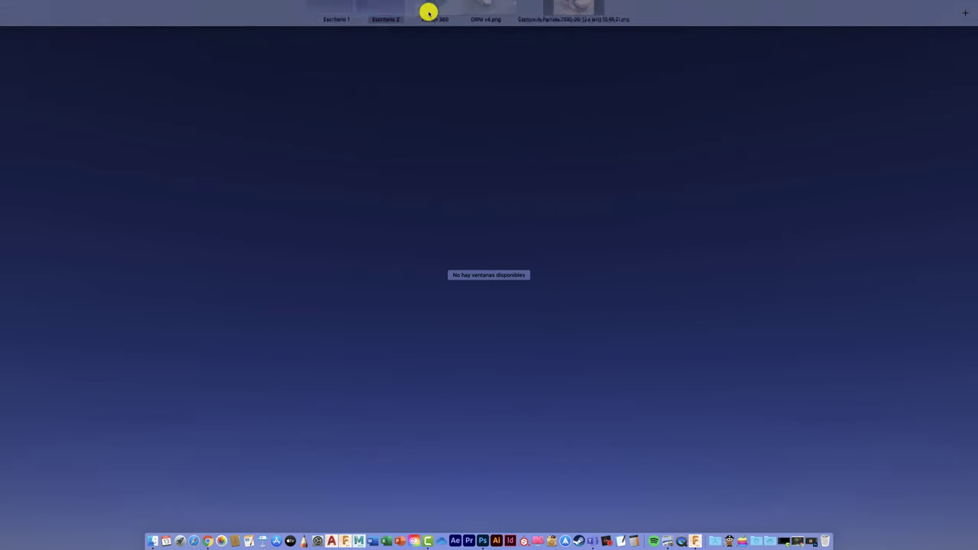
{"action": "left_click", "coordinate": [435, 25]}
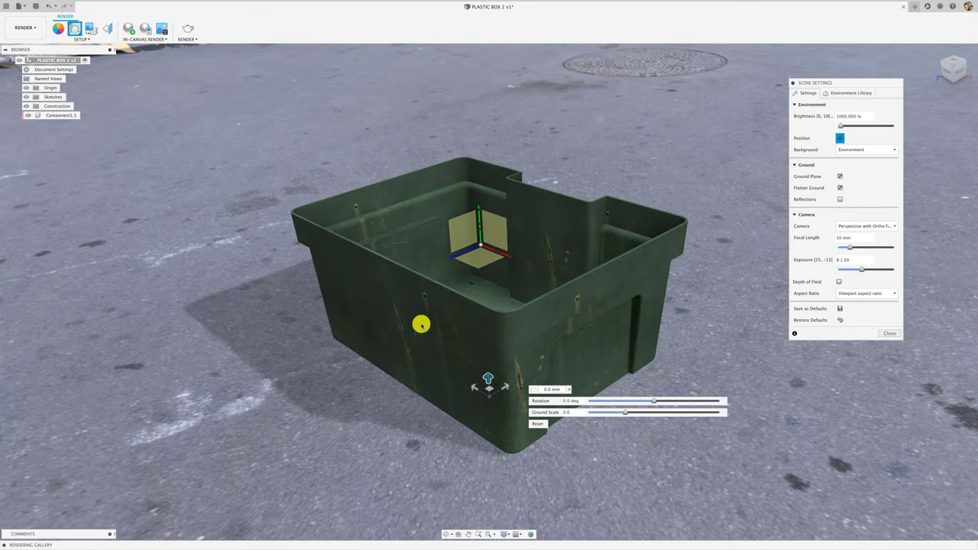
{"action": "left_click", "coordinate": [90, 29]}
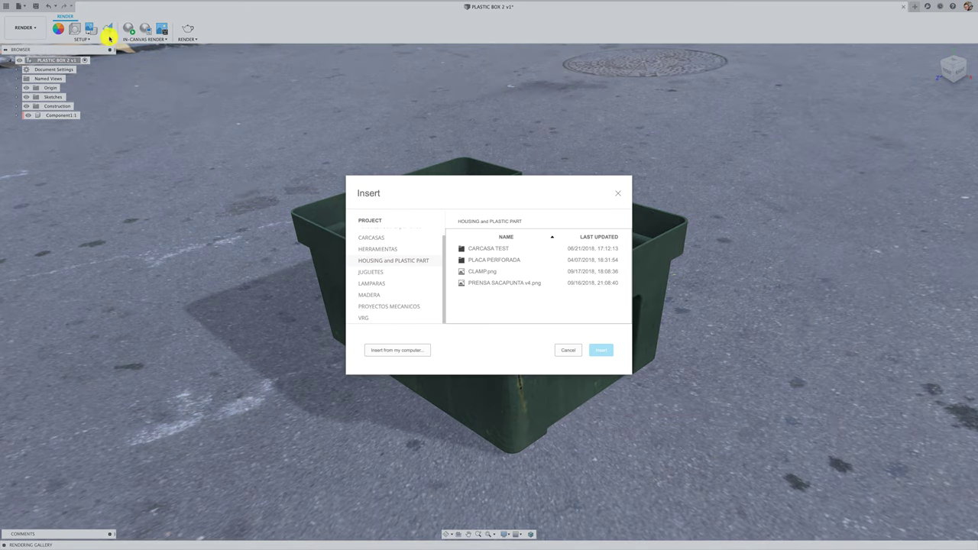
{"action": "left_click", "coordinate": [413, 350]}
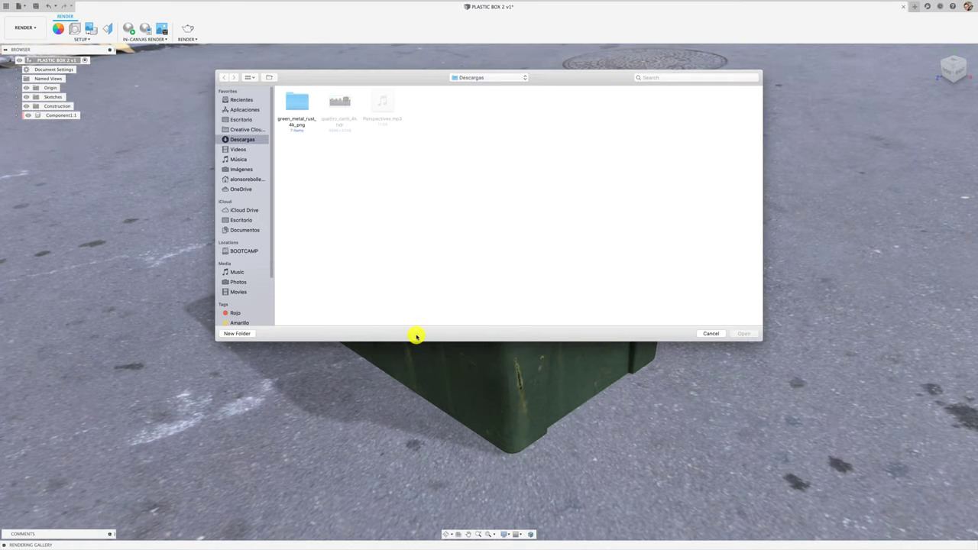
{"action": "left_click", "coordinate": [237, 119]}
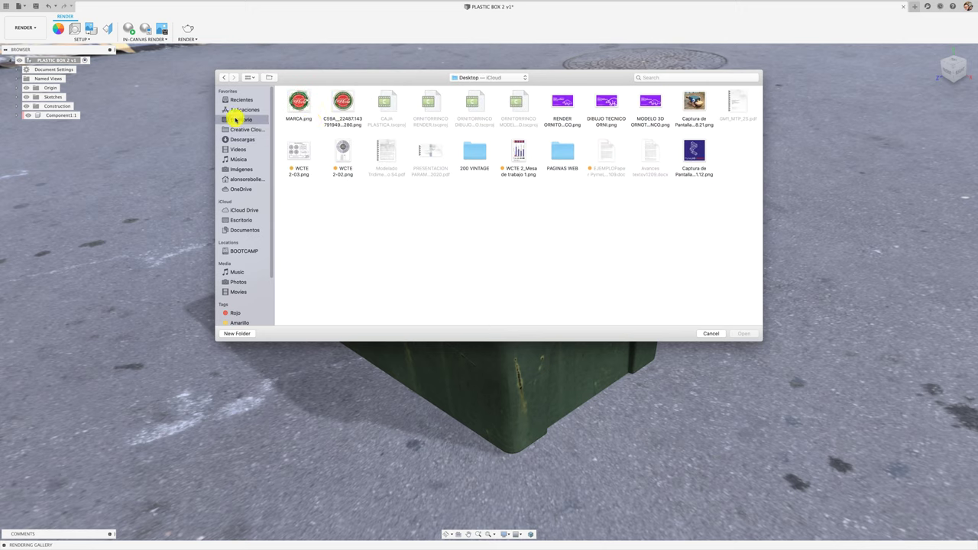
{"action": "left_click", "coordinate": [298, 101]}
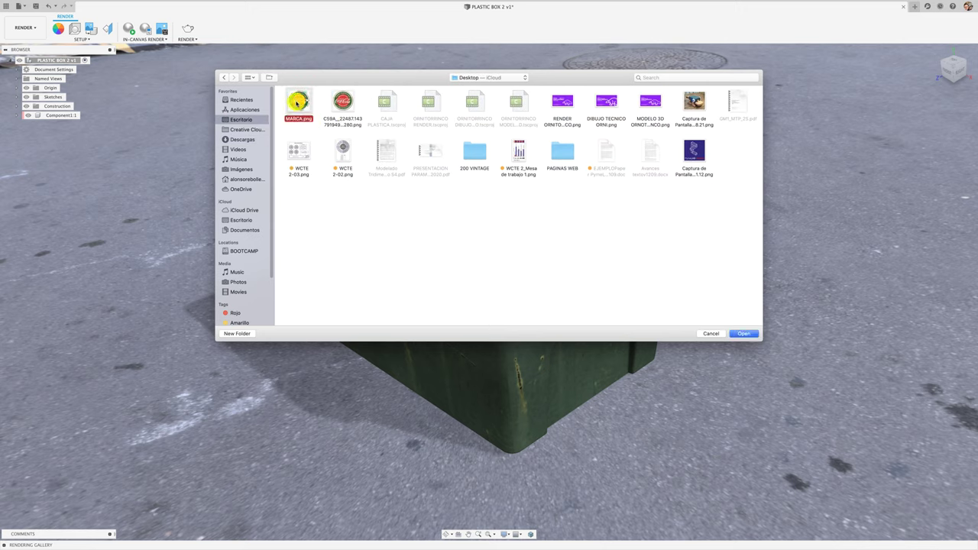
{"action": "left_click", "coordinate": [743, 333]}
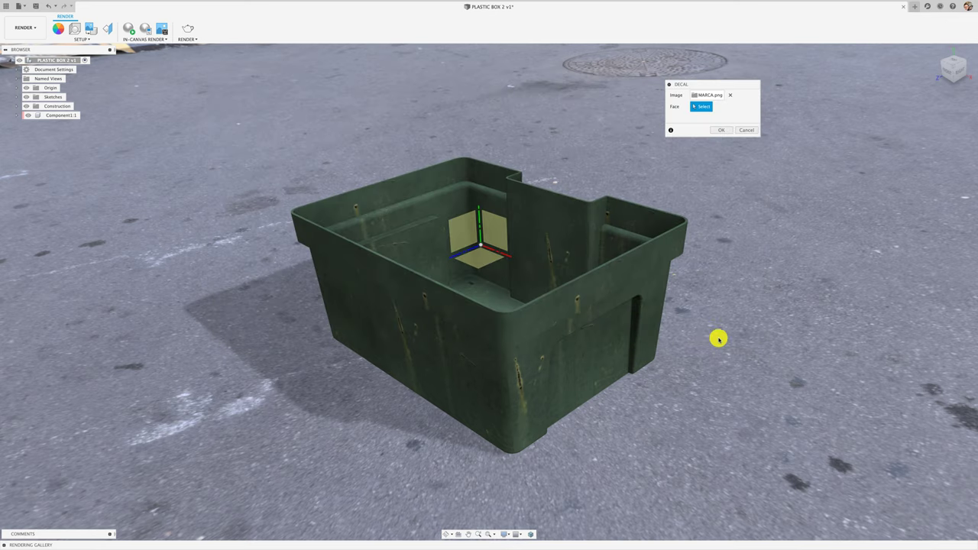
- Apply the decal to the box's front face, shift it left and flip it so the text reads correctly
{"action": "left_click", "coordinate": [418, 342]}
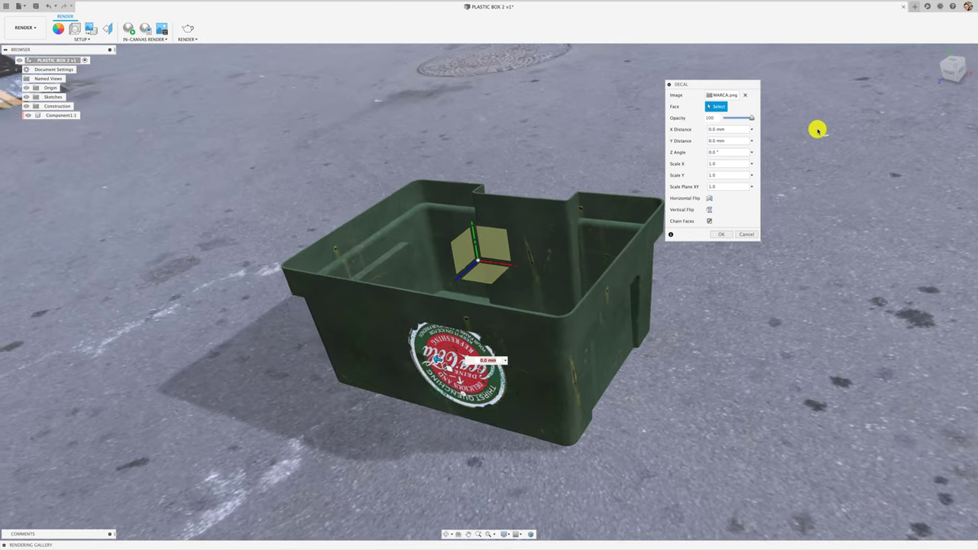
{"action": "left_click", "coordinate": [948, 74]}
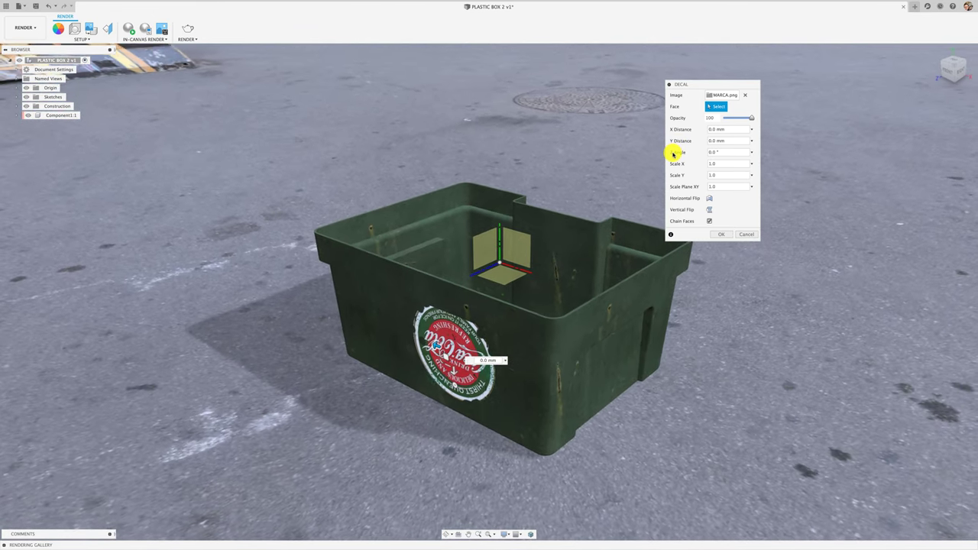
{"action": "left_click_drag", "start_coordinate": [447, 354], "coordinate": [433, 360]}
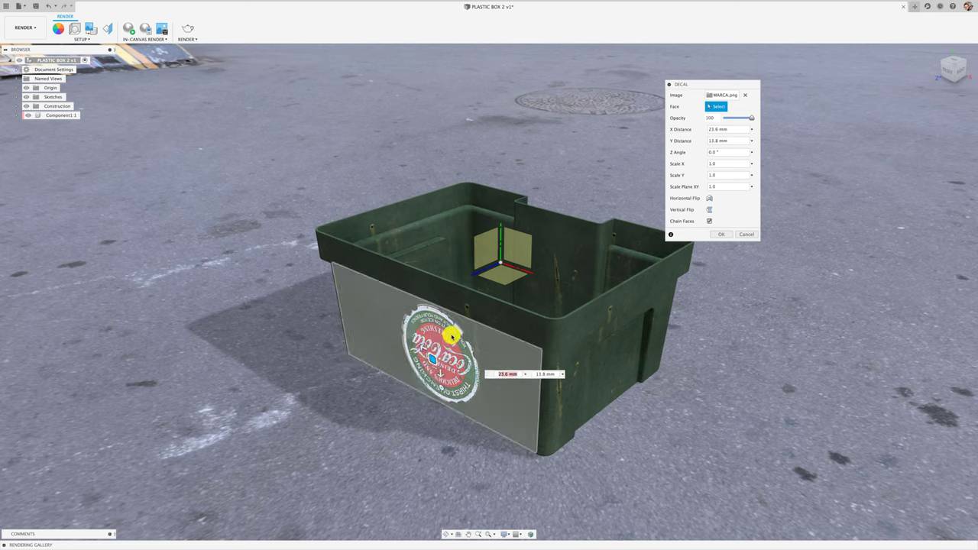
{"action": "left_click", "coordinate": [709, 199]}
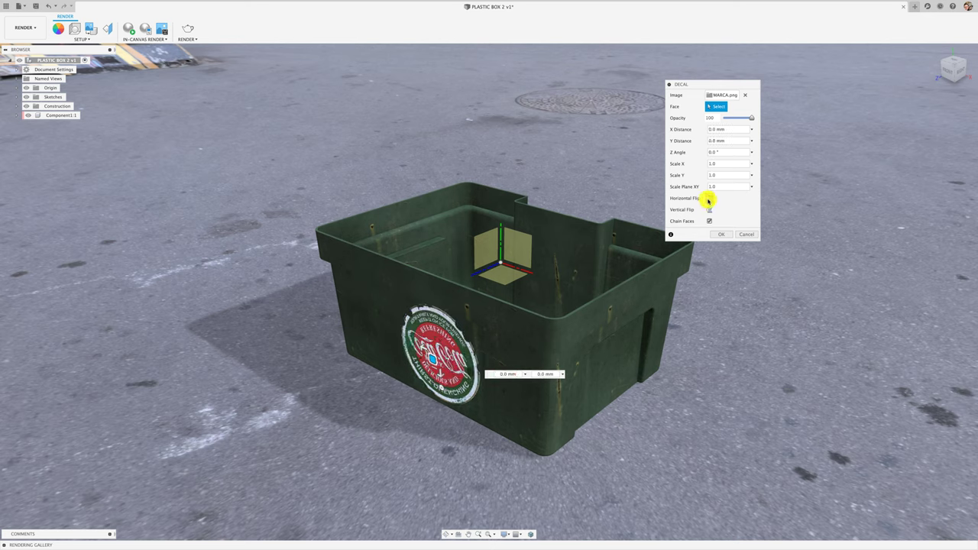
{"action": "left_click", "coordinate": [709, 210]}
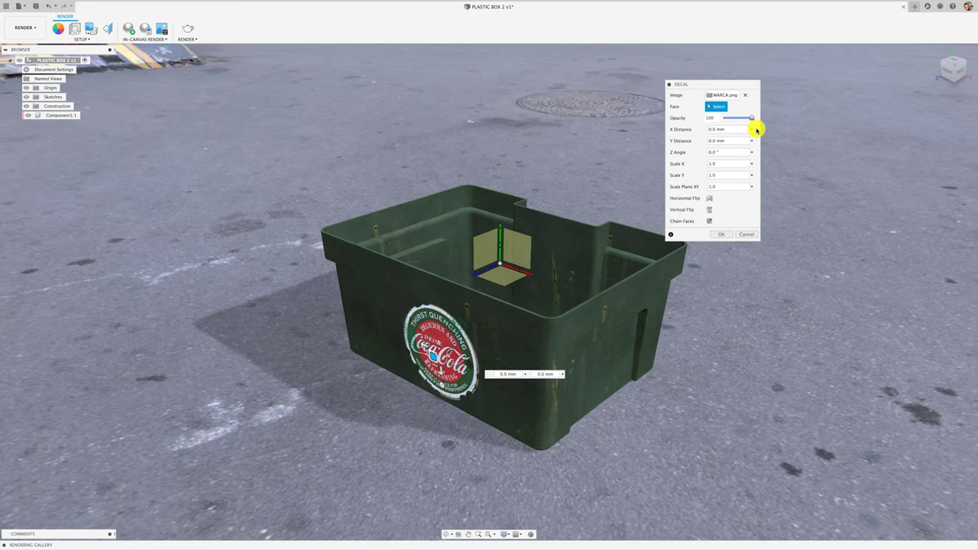
- Fade the decal's opacity to about 20 and confirm the decal
{"action": "scroll", "coordinate": [476, 264], "scroll_direction": "up", "scroll_amount": 3}
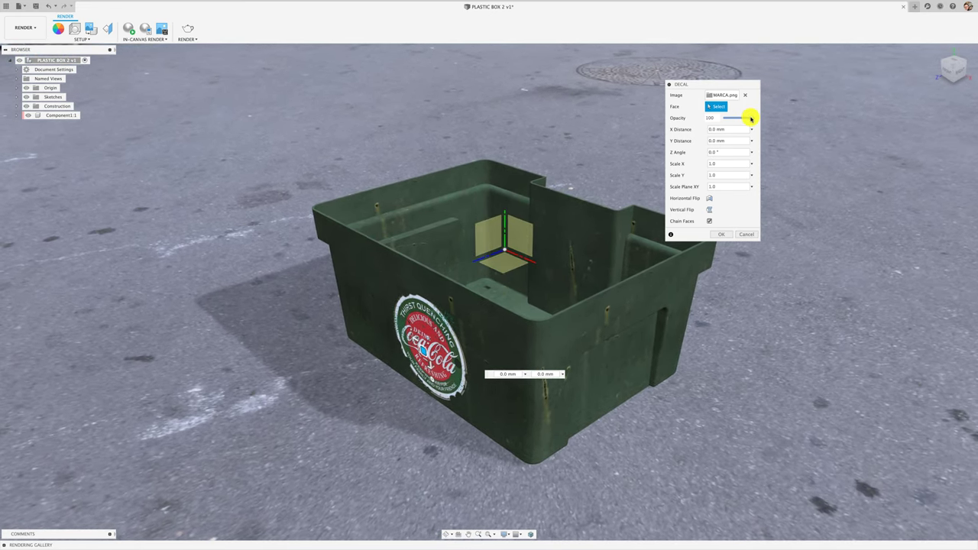
{"action": "left_click_drag", "start_coordinate": [751, 117], "coordinate": [739, 119]}
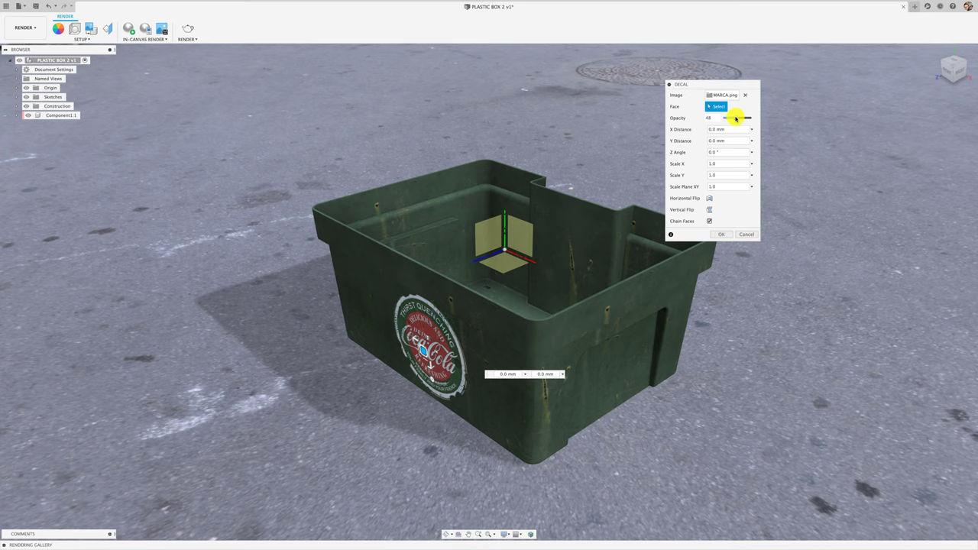
{"action": "left_click_drag", "start_coordinate": [737, 118], "coordinate": [728, 117]}
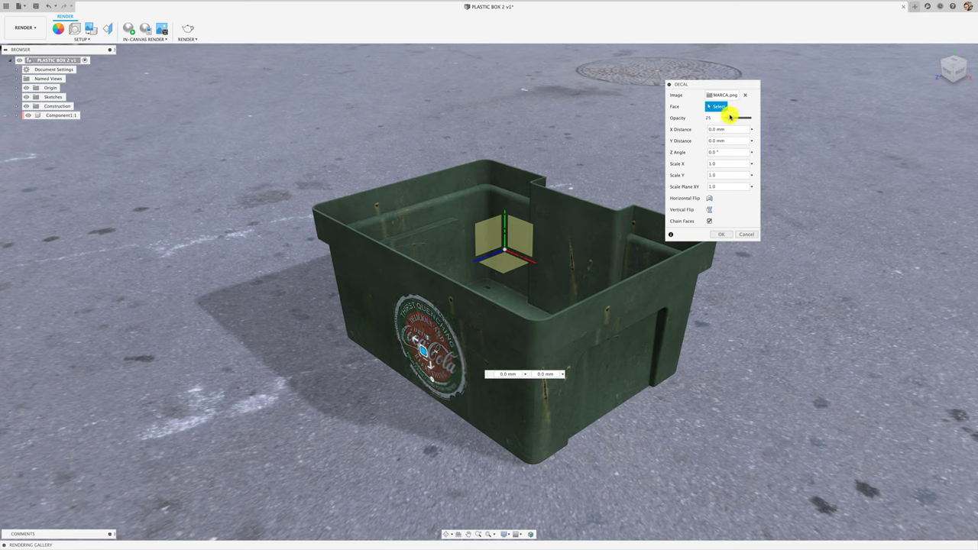
{"action": "left_click", "coordinate": [725, 233]}
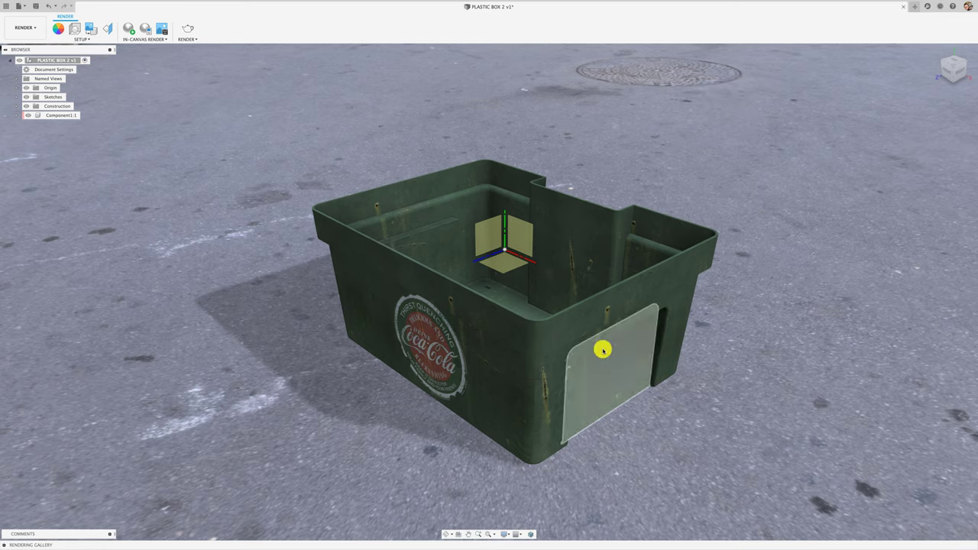
{"action": "left_click", "coordinate": [92, 29]}
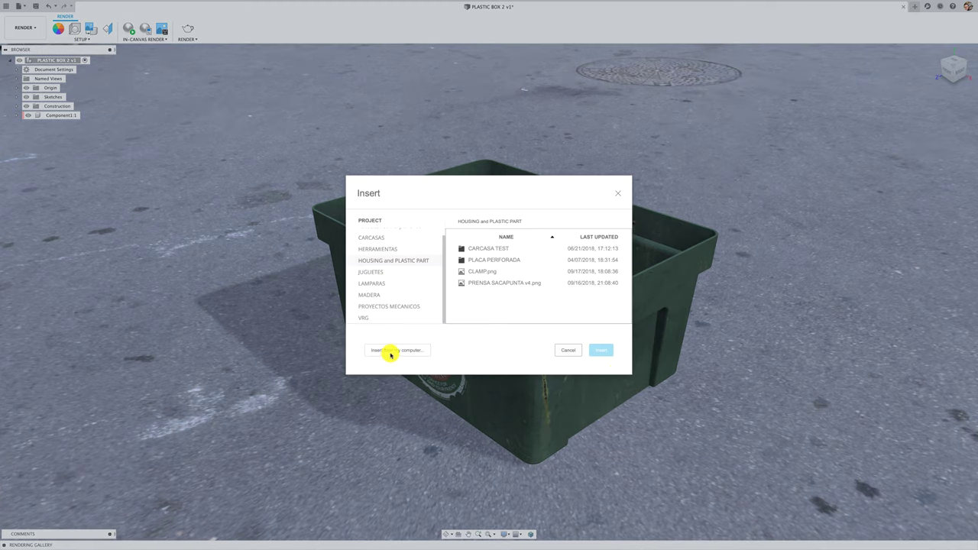
- Place a second MARCA.png decal centered on the recessed panel of the box's short side
{"action": "left_click", "coordinate": [393, 351]}
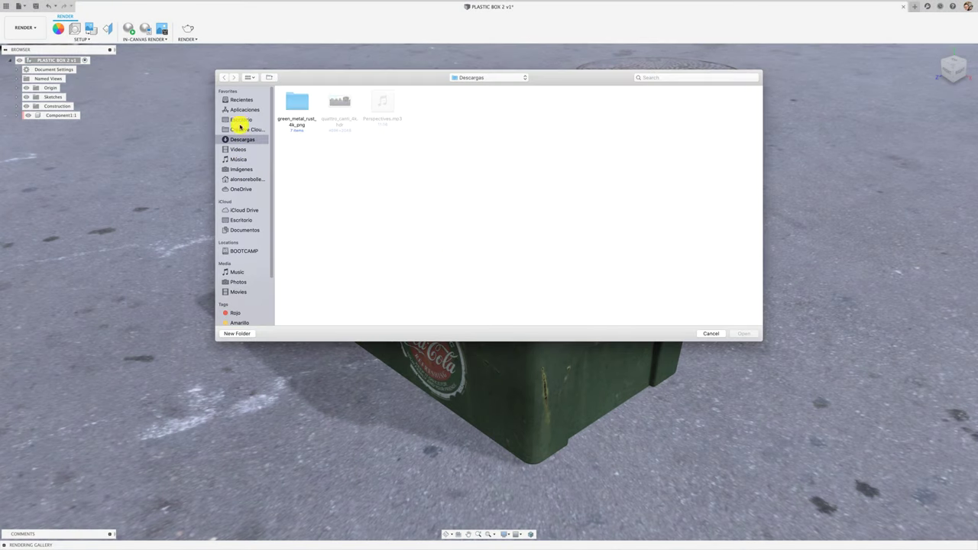
{"action": "left_click", "coordinate": [239, 119]}
{"action": "left_click", "coordinate": [298, 101]}
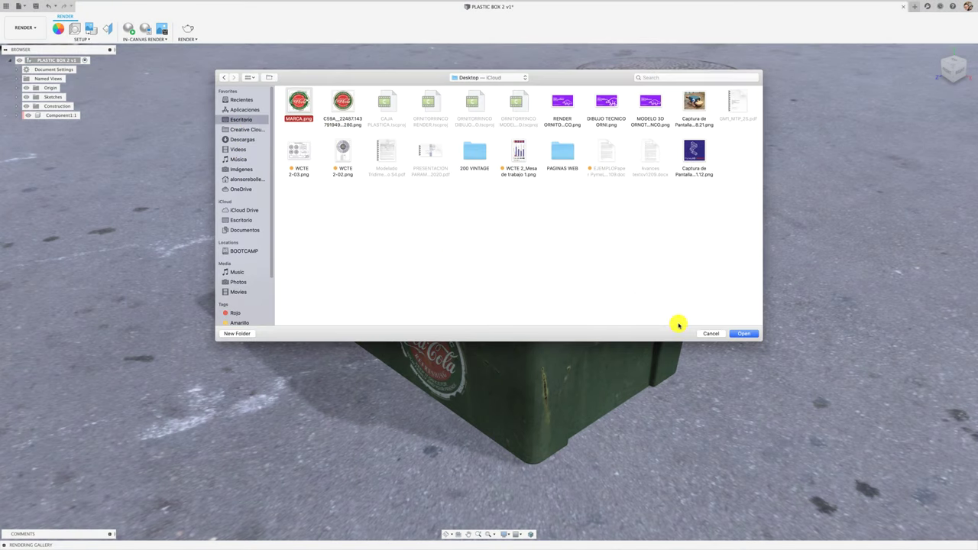
{"action": "left_click", "coordinate": [745, 334]}
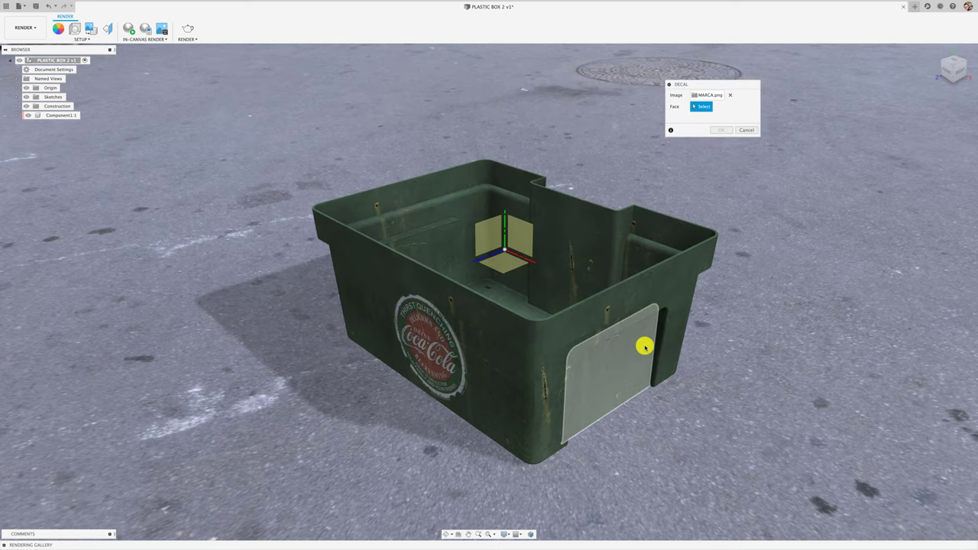
{"action": "left_click", "coordinate": [632, 350]}
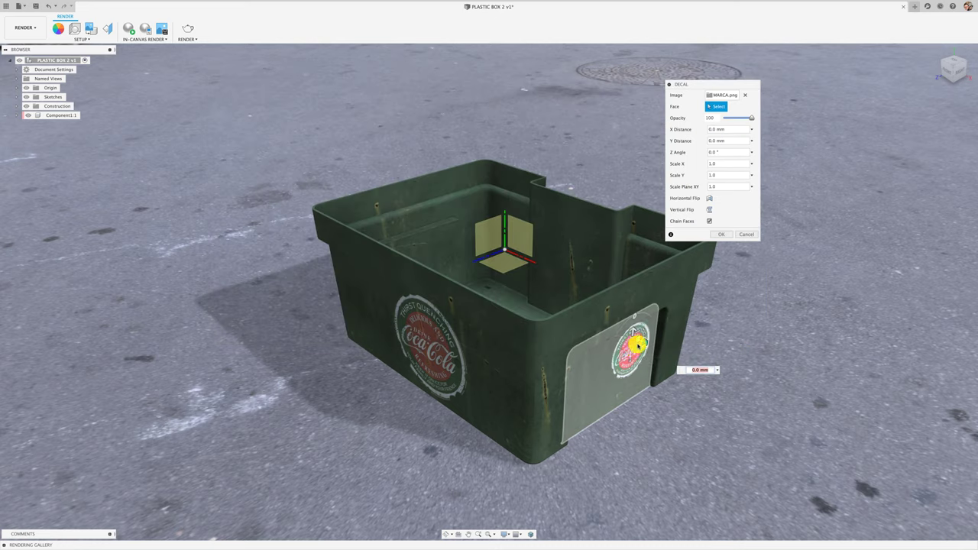
{"action": "left_click", "coordinate": [962, 71]}
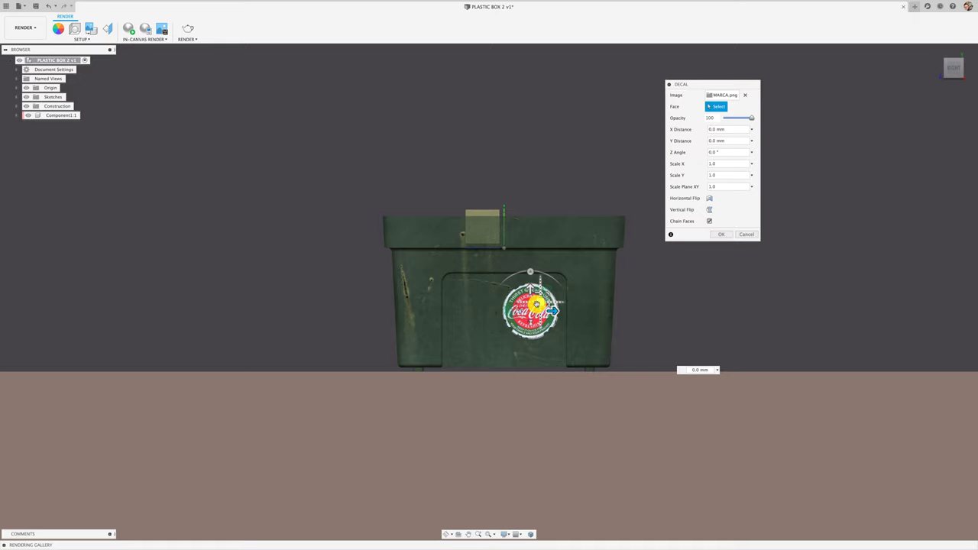
{"action": "mouse_move", "coordinate": [543, 297]}
{"action": "left_mouse_down"}
{"action": "mouse_move", "coordinate": [519, 313]}
{"action": "mouse_move", "coordinate": [550, 281]}
{"action": "mouse_move", "coordinate": [516, 299]}
{"action": "mouse_move", "coordinate": [522, 292]}
{"action": "mouse_move", "coordinate": [505, 288]}
{"action": "left_mouse_up"}
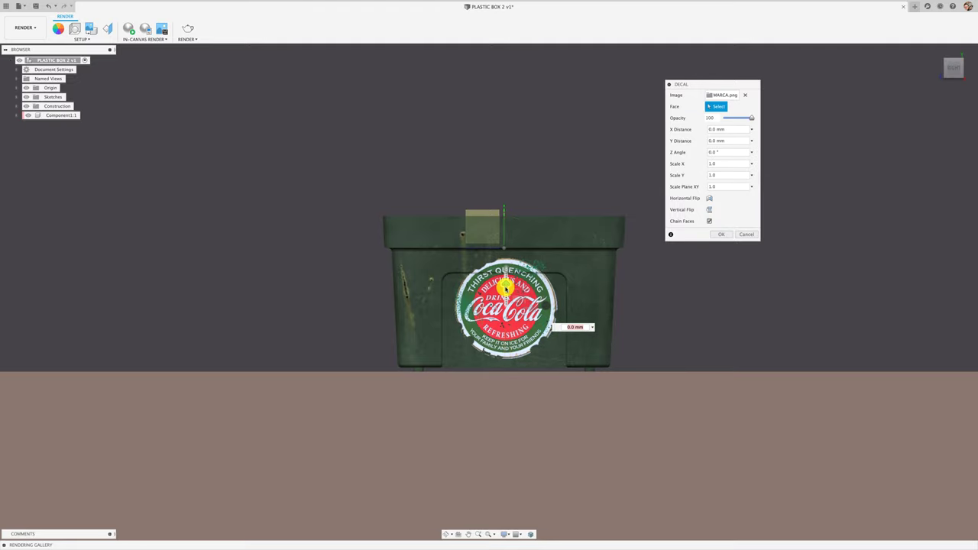
- Lower the second decal's opacity to 50 and confirm it
{"action": "key", "text": "F6"}
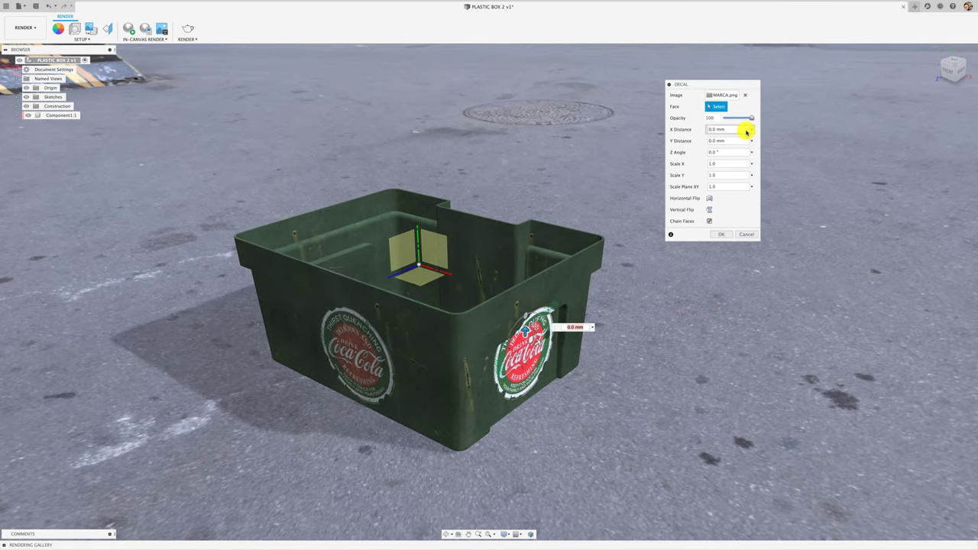
{"action": "left_click_drag", "start_coordinate": [751, 118], "coordinate": [736, 120]}
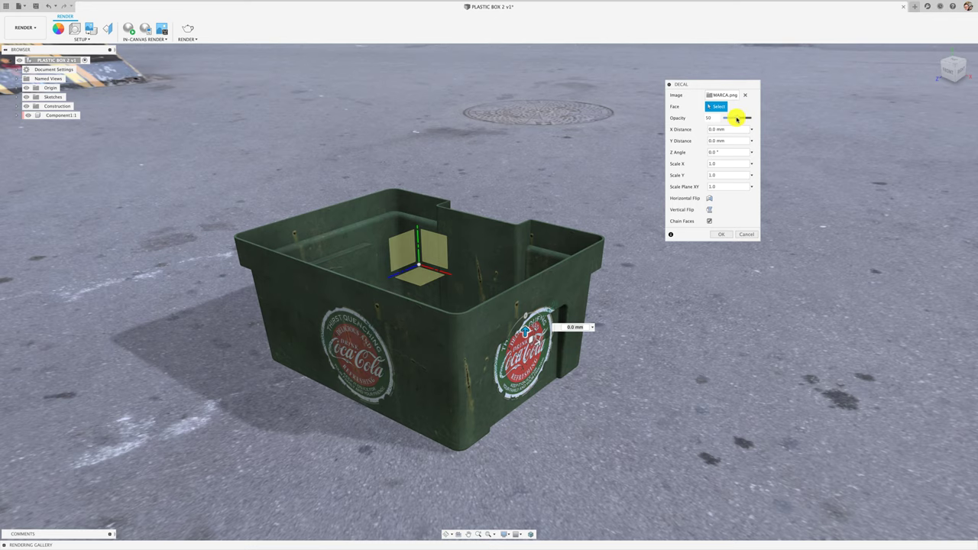
{"action": "left_click", "coordinate": [718, 235]}
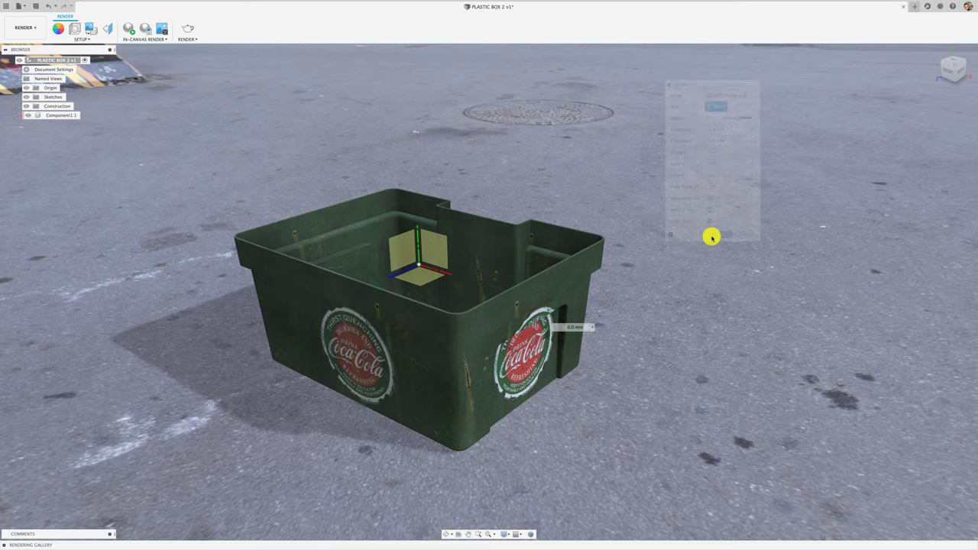
{"action": "middle_click_drag", "start_coordinate": [575, 188], "coordinate": [547, 173], "text": "shift"}
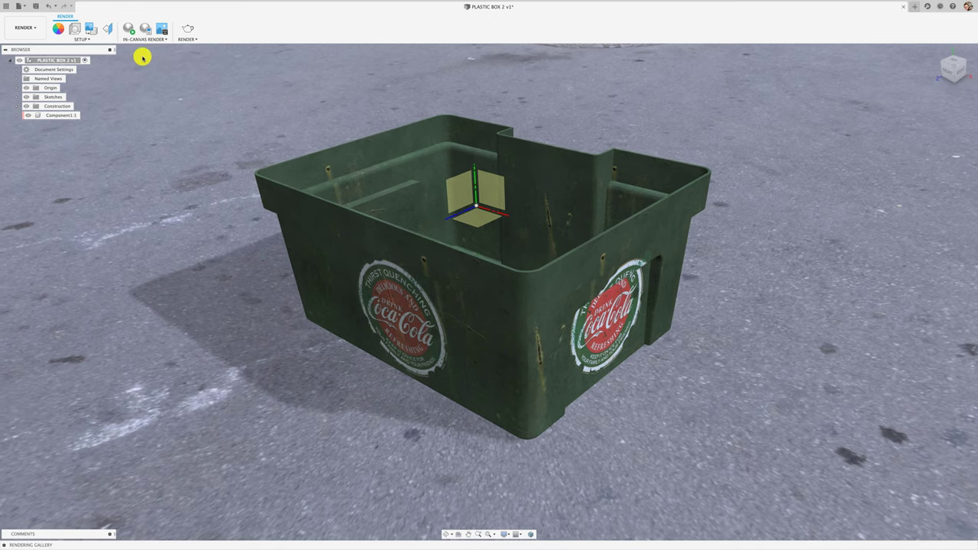
- Run an in-canvas render and save a window-size capture as PLASTIC BOX 2 v1.png to the desktop and cloud
{"action": "left_click", "coordinate": [130, 31]}
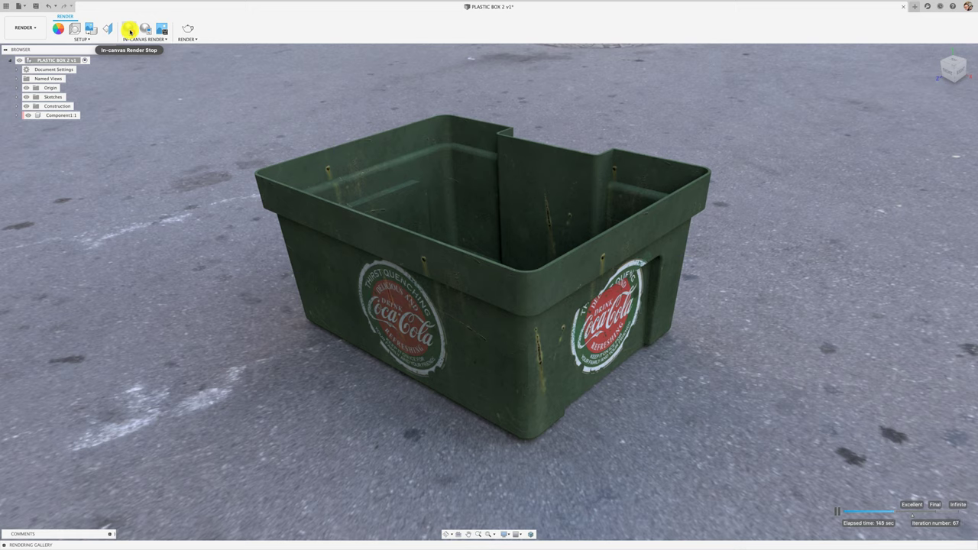
{"action": "left_click", "coordinate": [166, 28]}
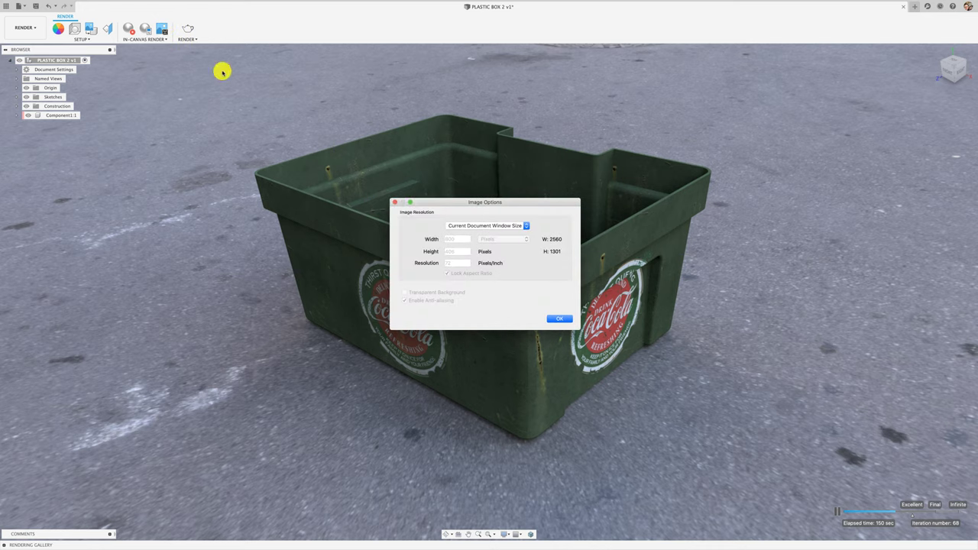
{"action": "left_click", "coordinate": [558, 319]}
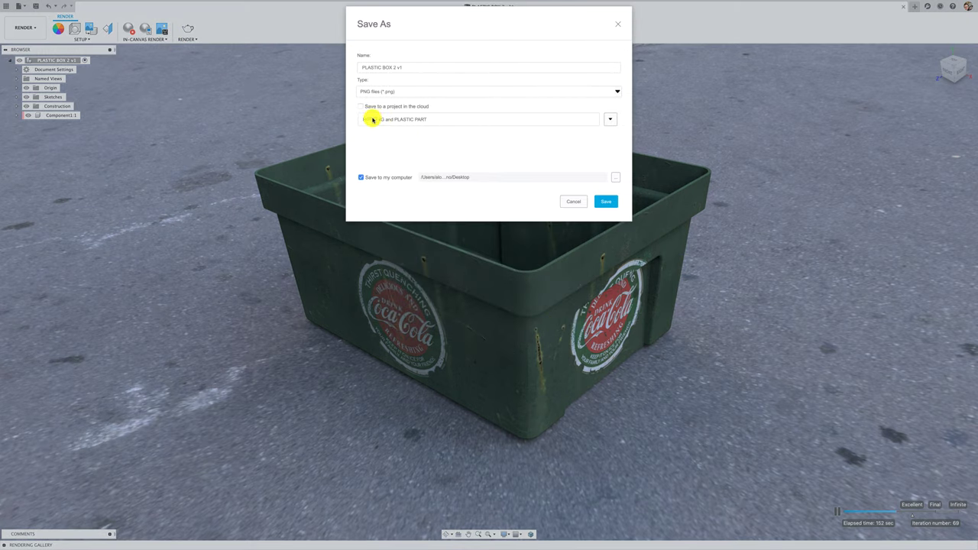
{"action": "left_click", "coordinate": [361, 106]}
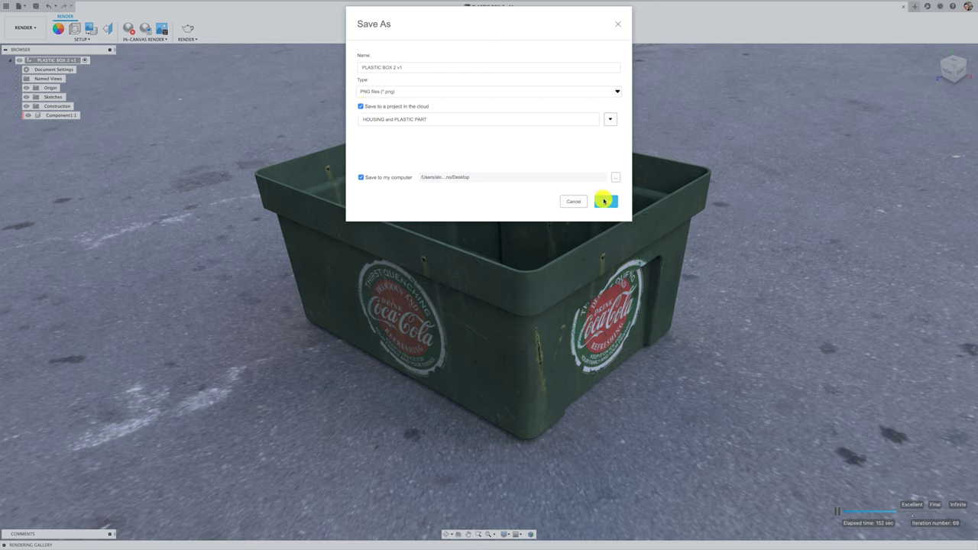
{"action": "left_click", "coordinate": [606, 201]}
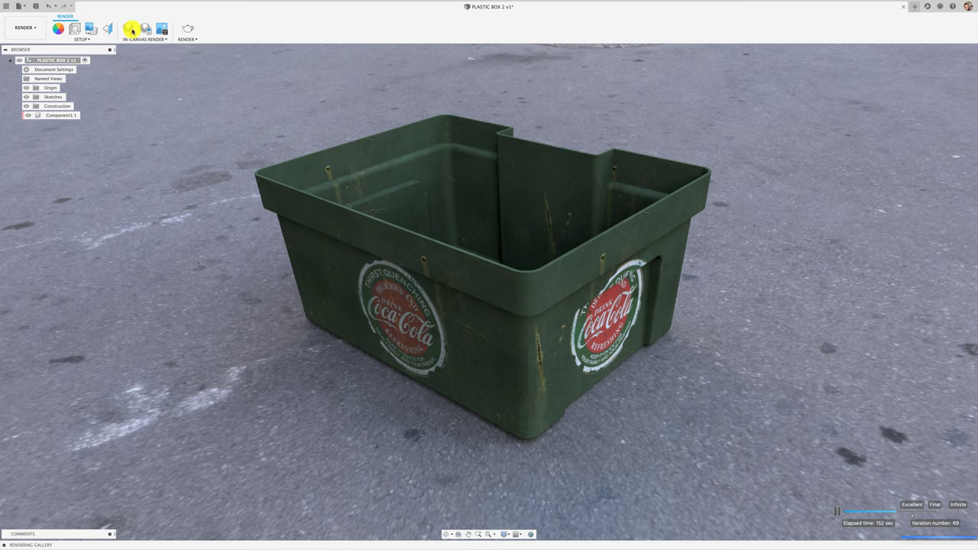
- Stop the in-canvas render and switch to the macOS desktop showing the saved files
{"action": "left_click", "coordinate": [130, 30]}
{"action": "left_click", "coordinate": [130, 29]}
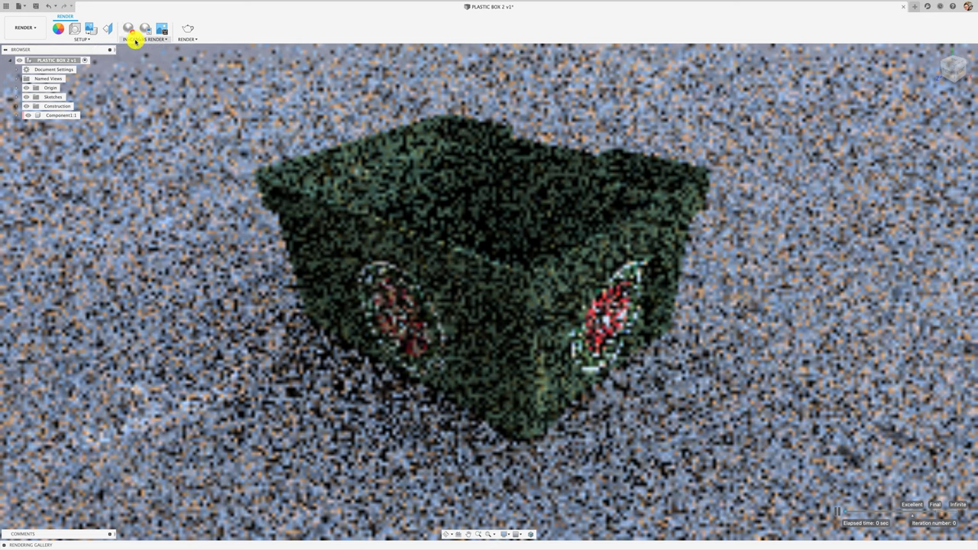
{"action": "left_click", "coordinate": [130, 29]}
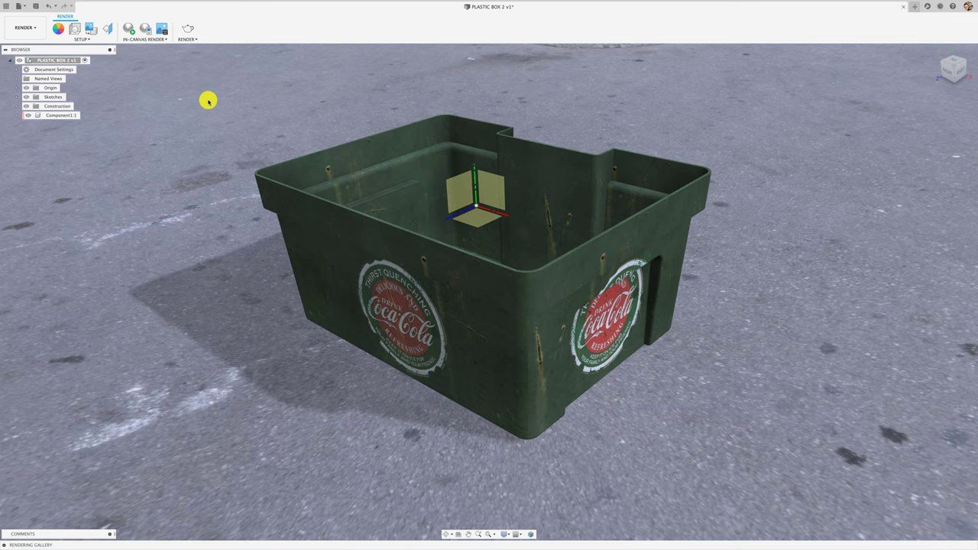
{"action": "key", "text": "ctrl+Up"}
{"action": "left_click", "coordinate": [349, 38]}
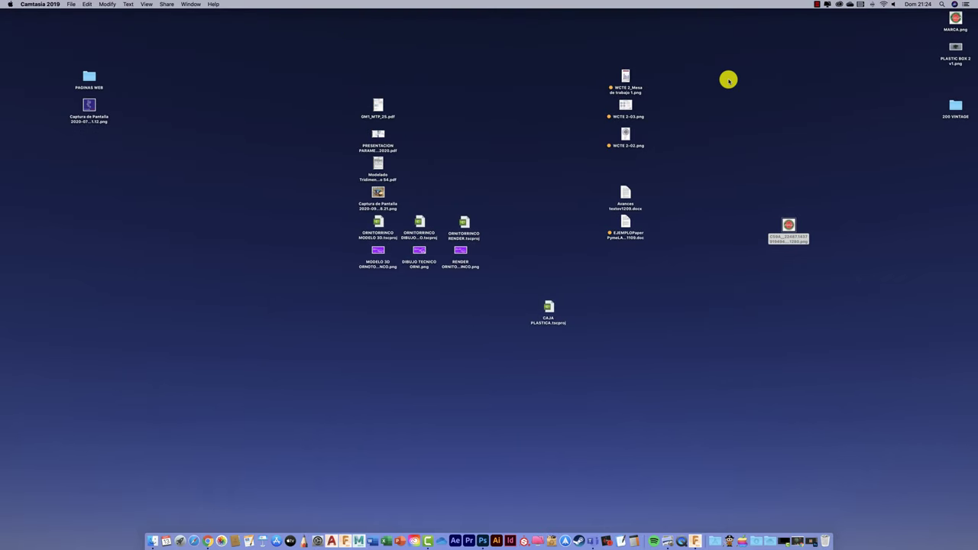
- Preview PLASTIC BOX 2 v1.png, then open it with Adobe Photoshop 2020
{"action": "double_click", "coordinate": [955, 47]}
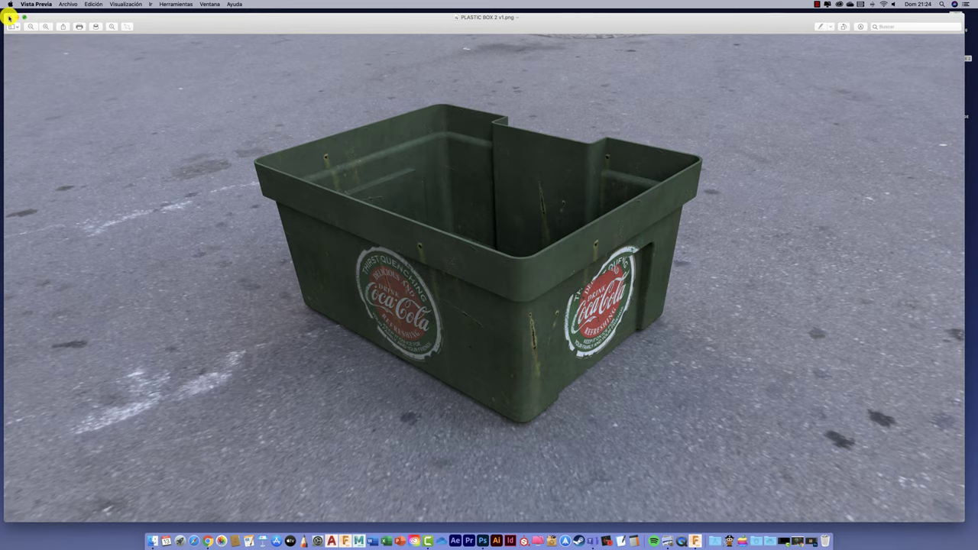
{"action": "left_click", "coordinate": [10, 16]}
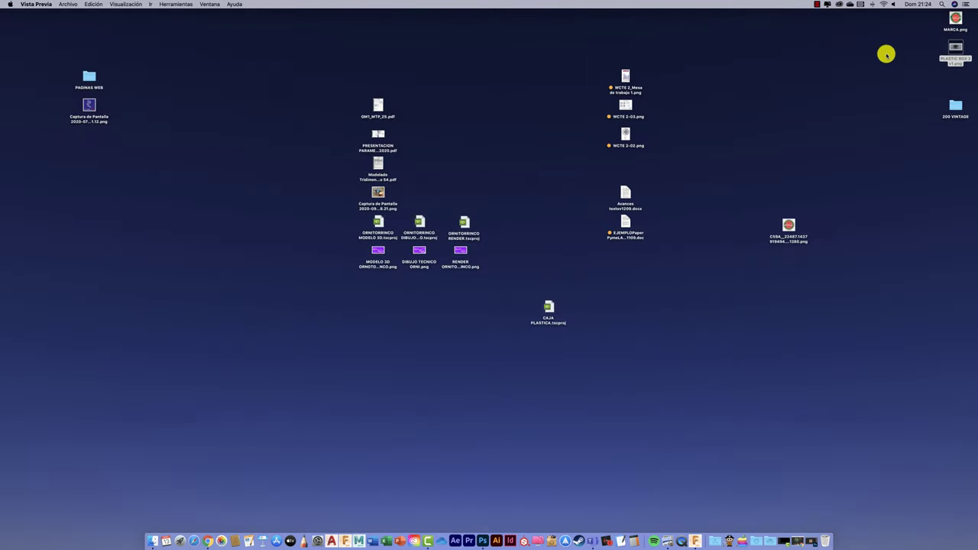
{"action": "right_click", "coordinate": [956, 49]}
{"action": "mouse_move", "coordinate": [860, 59]}
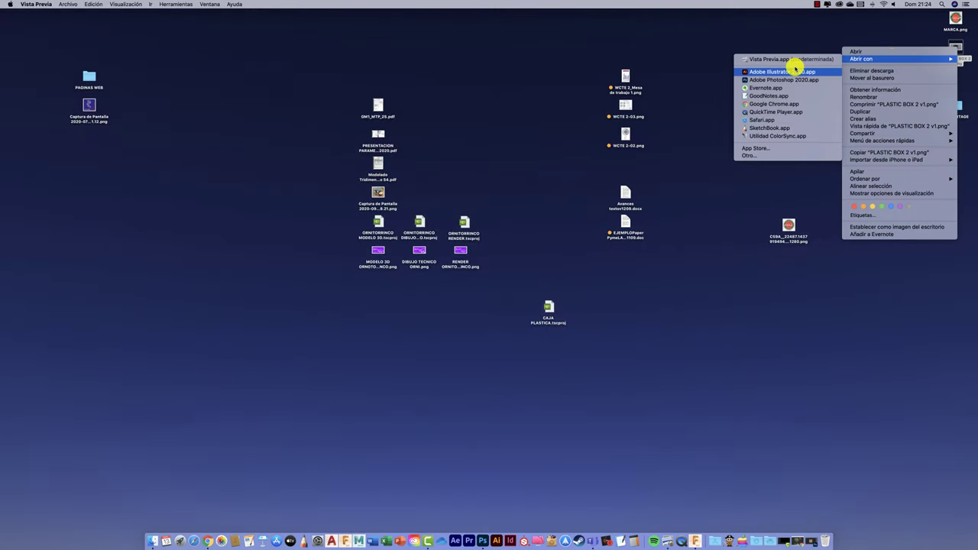
{"action": "left_click", "coordinate": [783, 82]}
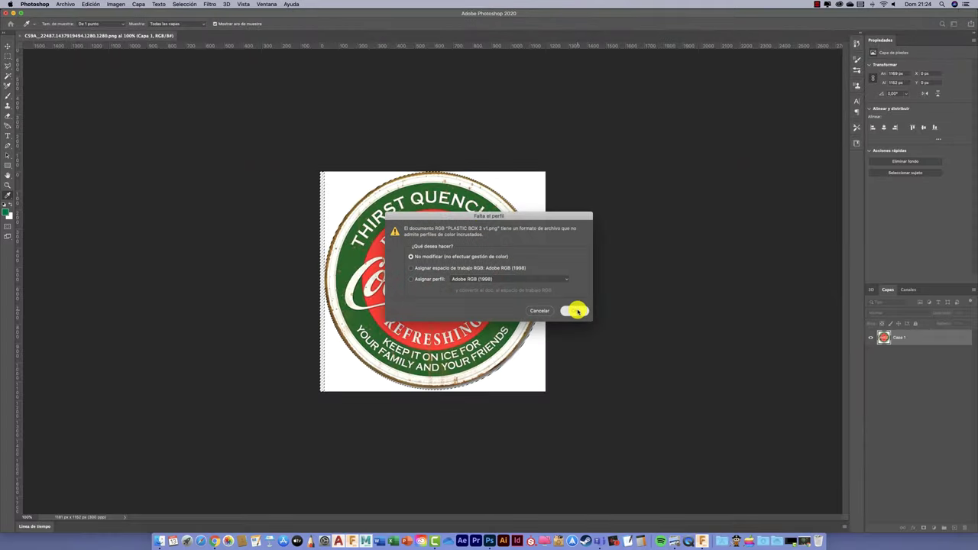
- Open the render without changing its colour profile and apply Auto Tone, Auto Contrast and Auto Color
{"action": "left_click", "coordinate": [574, 310]}
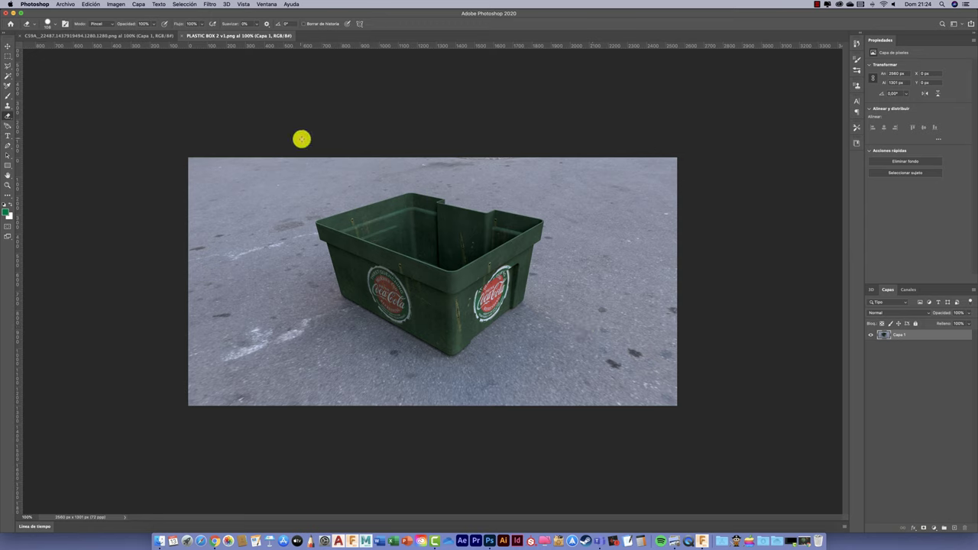
{"action": "left_click", "coordinate": [116, 5]}
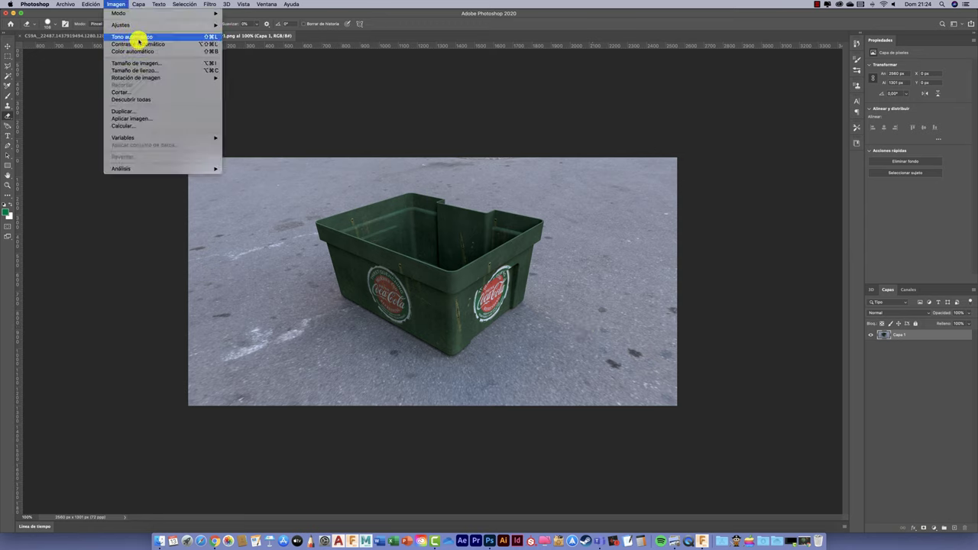
{"action": "left_click", "coordinate": [137, 37]}
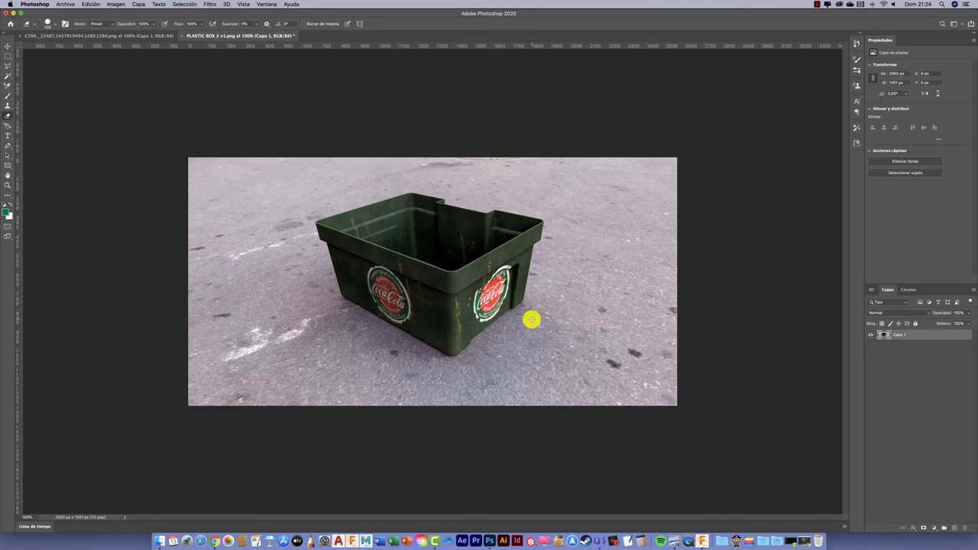
{"action": "left_click", "coordinate": [118, 4]}
{"action": "mouse_move", "coordinate": [120, 25]}
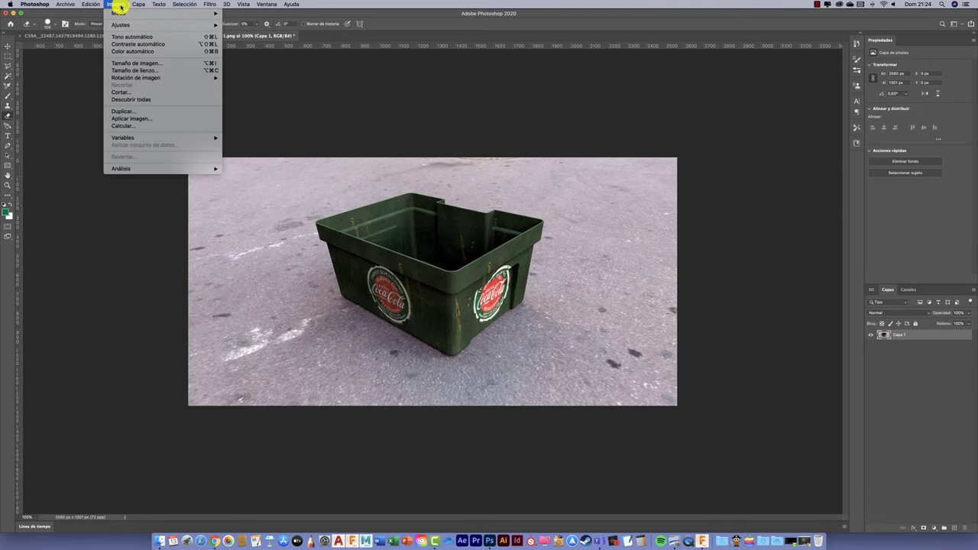
{"action": "left_click", "coordinate": [171, 46]}
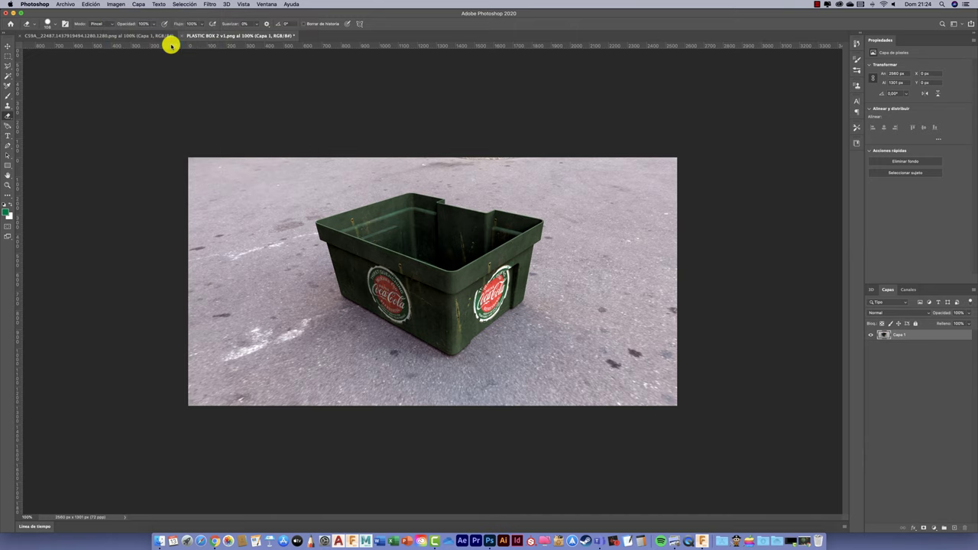
{"action": "left_click", "coordinate": [118, 5]}
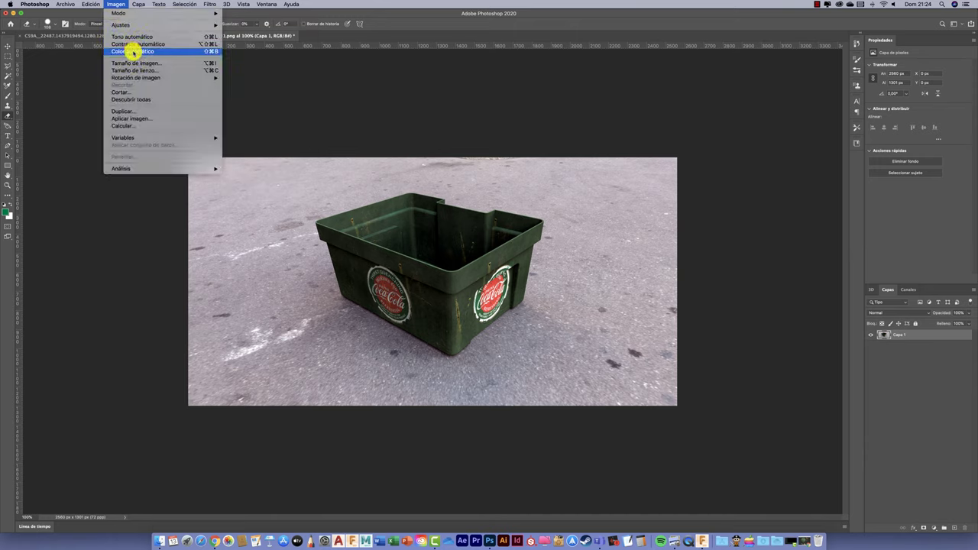
{"action": "left_click", "coordinate": [133, 51]}
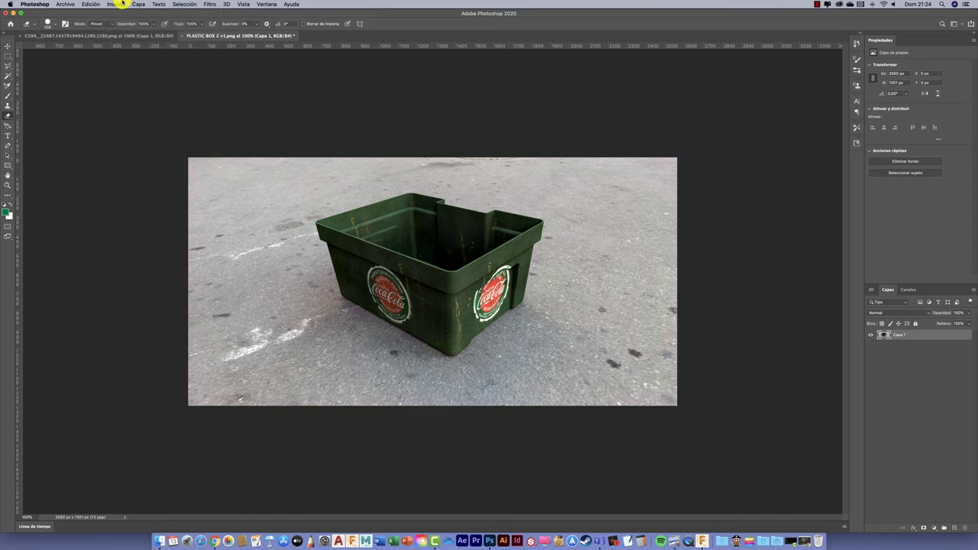
- Apply a Vibrance adjustment of +77 with saturation at +2
{"action": "left_click", "coordinate": [117, 5]}
{"action": "mouse_move", "coordinate": [160, 24]}
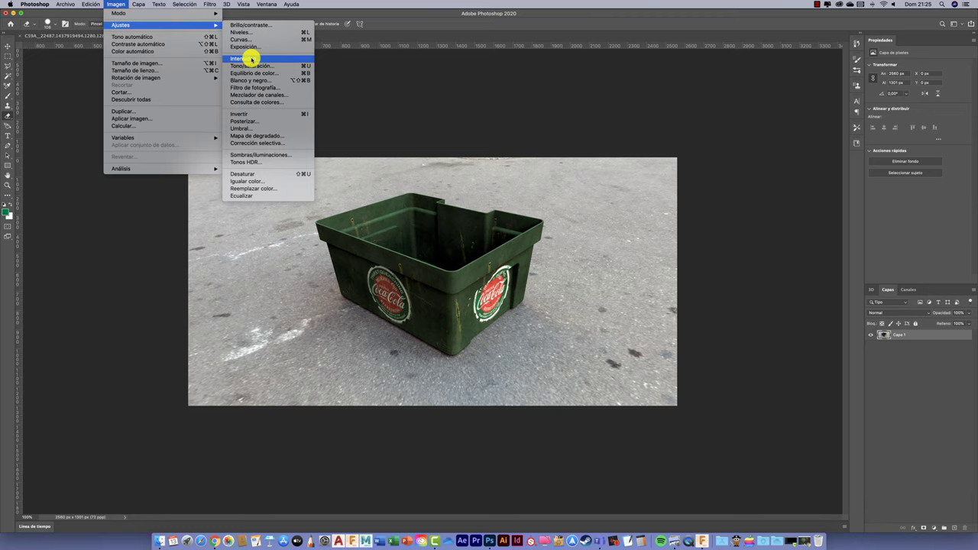
{"action": "left_click", "coordinate": [250, 58]}
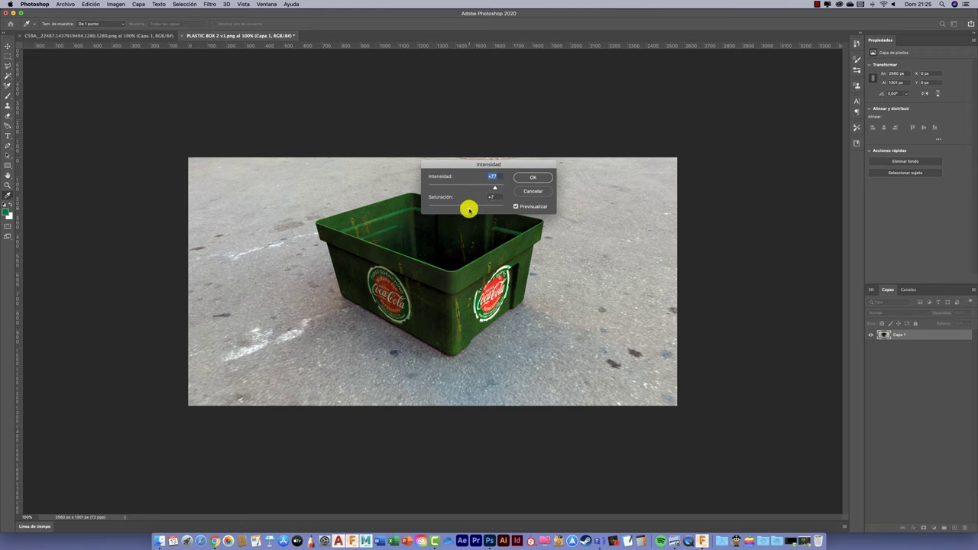
{"action": "left_click_drag", "start_coordinate": [468, 210], "coordinate": [467, 210]}
{"action": "left_click", "coordinate": [533, 177]}
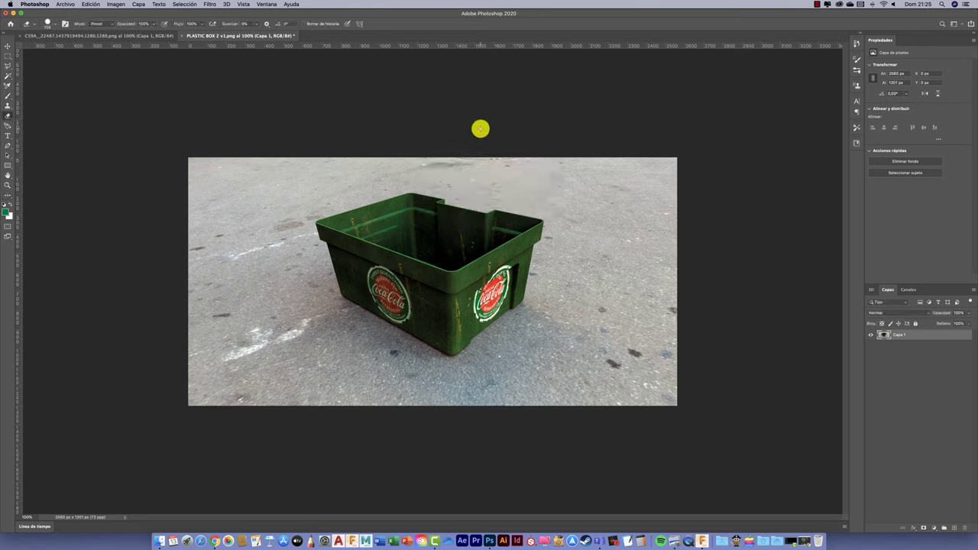
- Close both documents, saving the adjusted PLASTIC BOX 2 v1.png render
{"action": "left_click", "coordinate": [22, 36]}
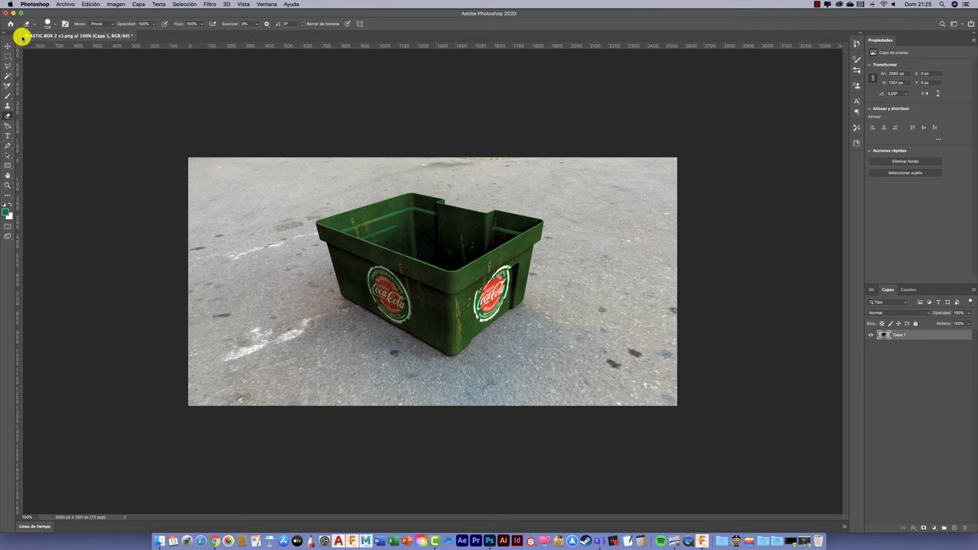
{"action": "left_click", "coordinate": [23, 36]}
{"action": "left_click", "coordinate": [549, 172]}
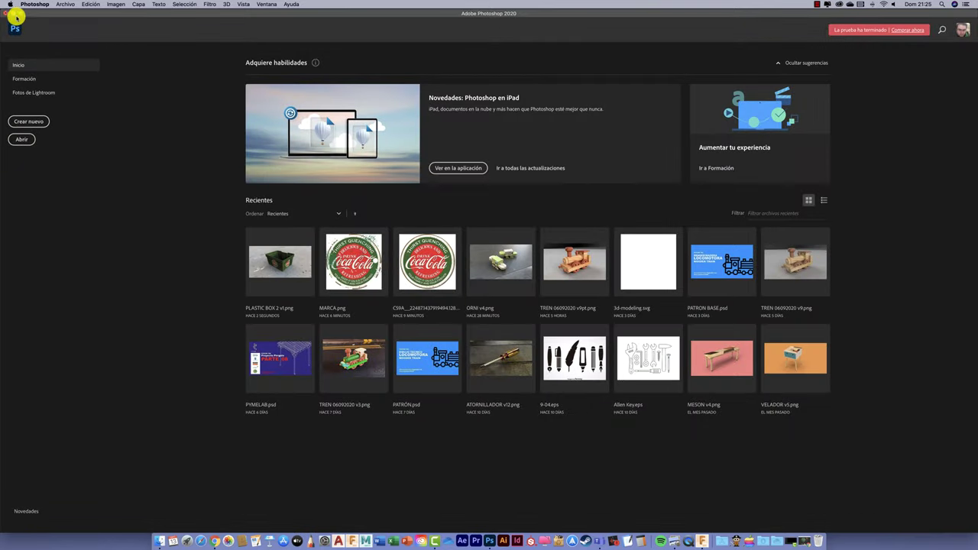
- Close Photoshop's Home screen and open PLASTIC BOX 2 v1.png from the desktop full screen in Preview
{"action": "left_click", "coordinate": [14, 14]}
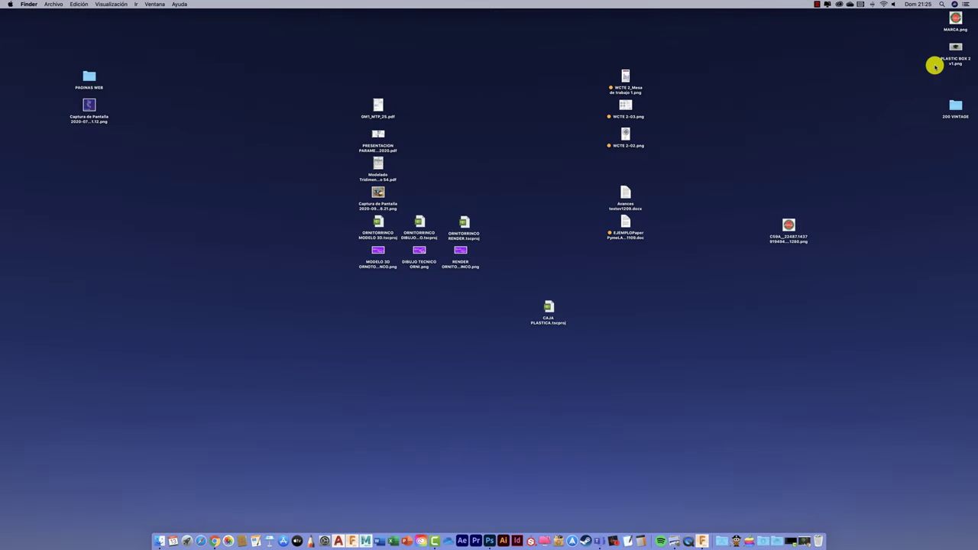
{"action": "double_click", "coordinate": [955, 48]}
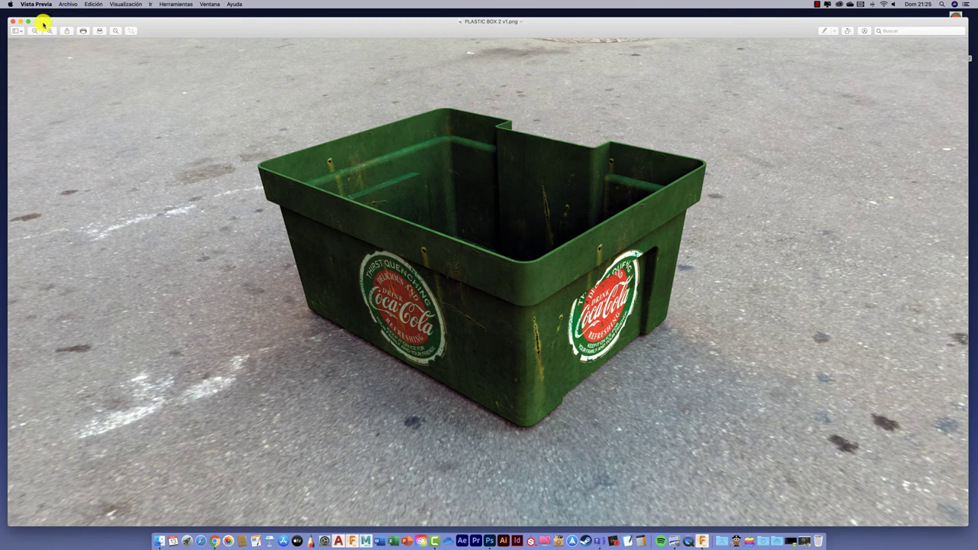
{"action": "left_click", "coordinate": [27, 21]}
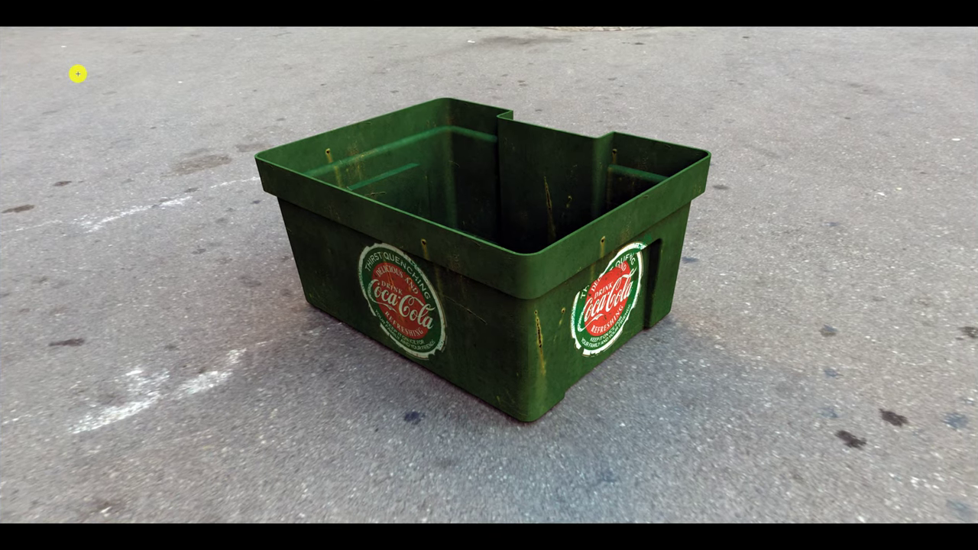